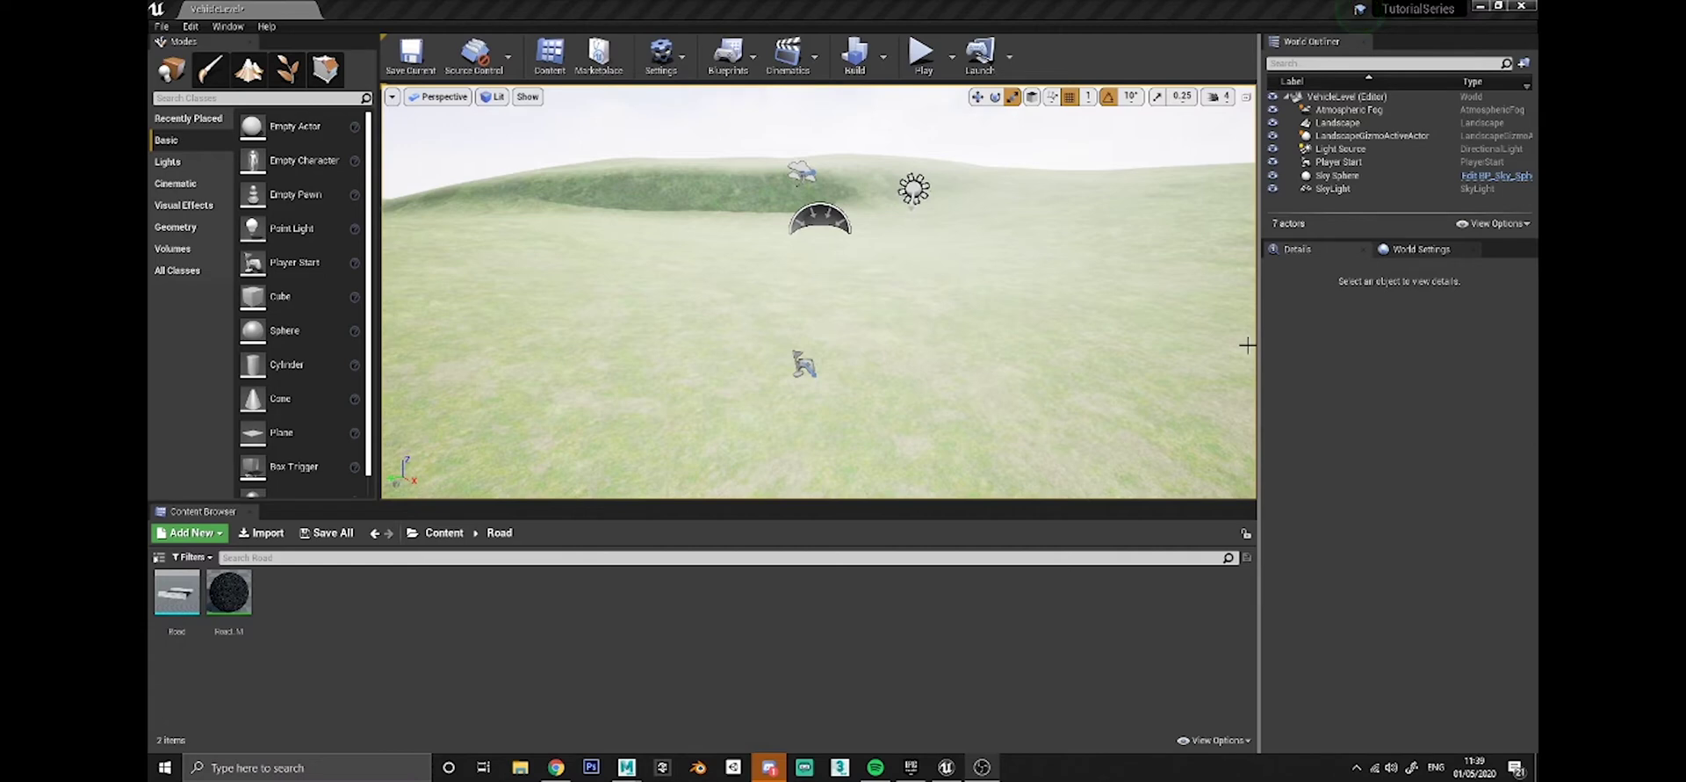
Survey the landscape terrain around the player start from several viewpoints.
{"action": "right_click_drag", "start_coordinate": [787, 296], "coordinate": [914, 325]}
{"action": "key", "text": "s"}
{"action": "key", "text": "w"}
{"action": "right_click_drag", "start_coordinate": [573, 288], "coordinate": [573, 289]}
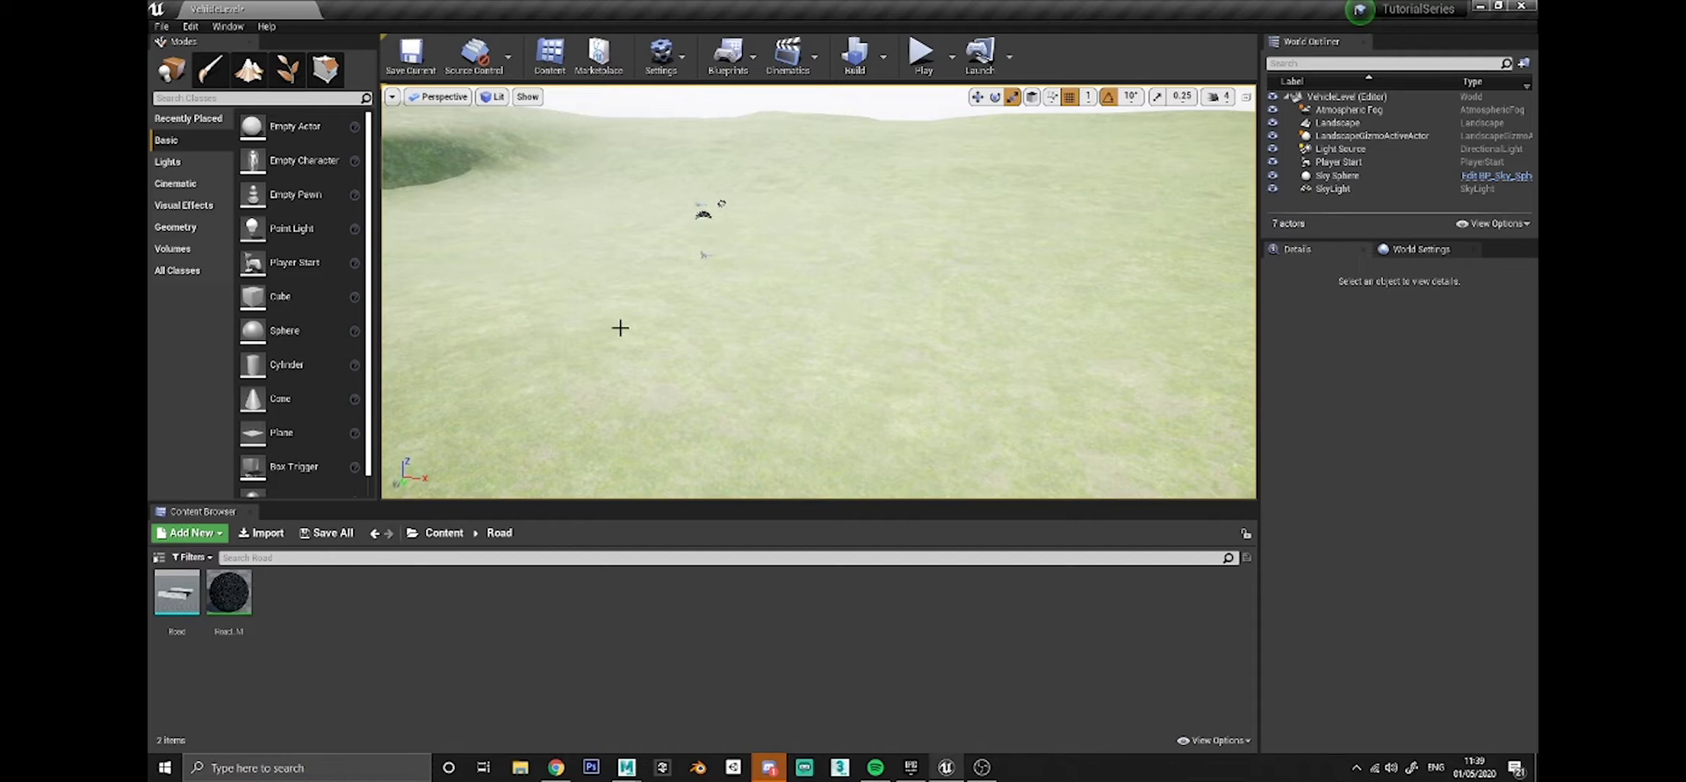
{"action": "right_click_drag", "start_coordinate": [620, 328], "coordinate": [594, 260]}
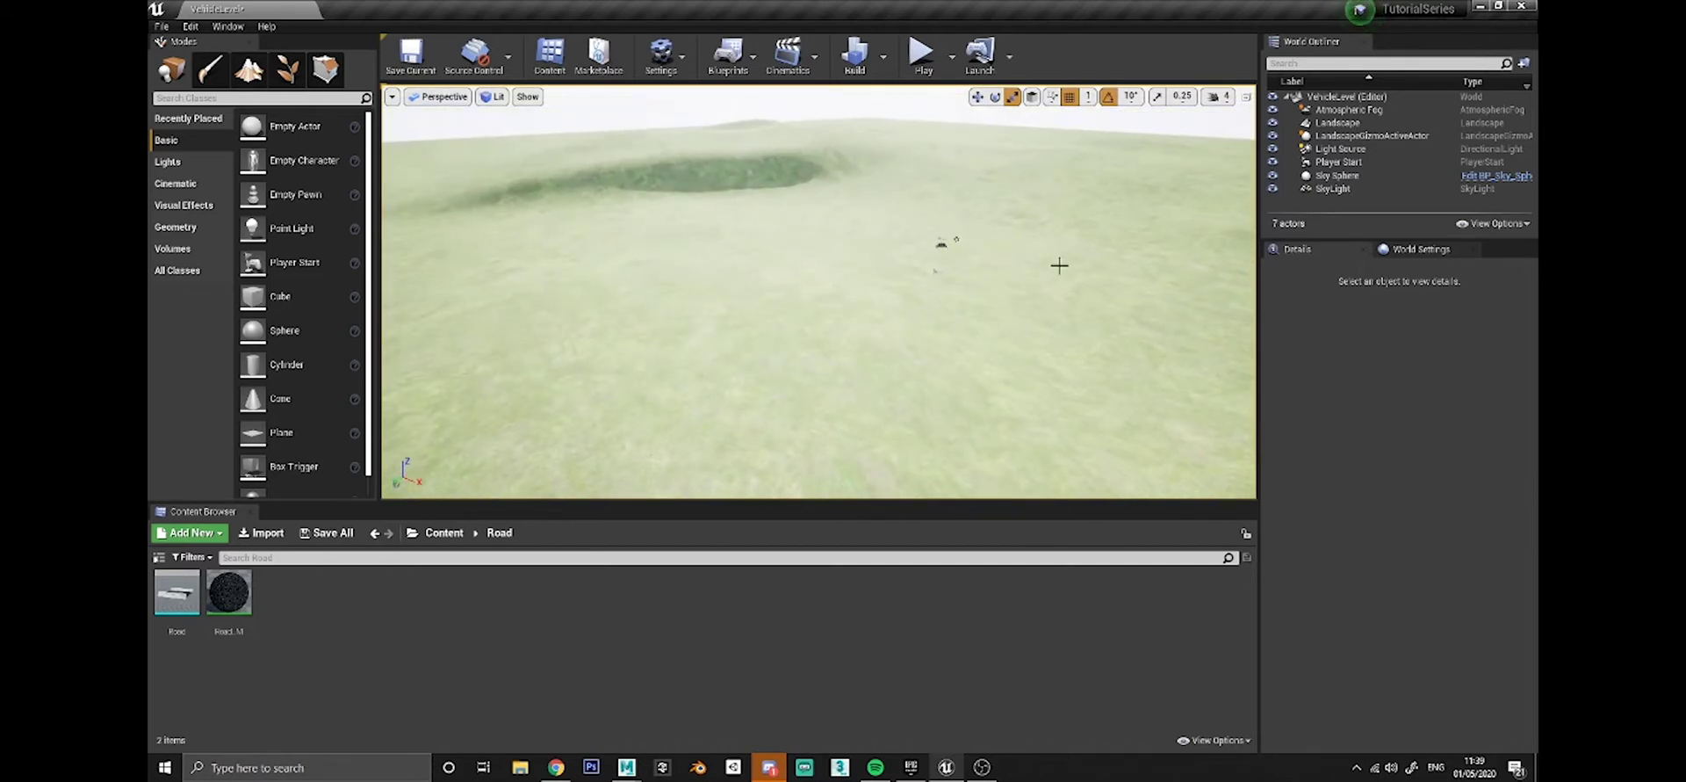
{"action": "key", "text": "w"}
{"action": "mouse_move", "coordinate": [594, 260]}
{"action": "right_mouse_down"}
{"action": "mouse_move", "coordinate": [773, 247]}
{"action": "mouse_move", "coordinate": [594, 249]}
{"action": "right_mouse_up"}
{"action": "key", "text": "s"}
{"action": "mouse_move", "coordinate": [685, 288]}
{"action": "right_mouse_down"}
{"action": "mouse_move", "coordinate": [782, 269]}
{"action": "mouse_move", "coordinate": [708, 279]}
{"action": "right_mouse_up"}
{"action": "key", "text": "w"}
{"action": "key", "text": "s"}
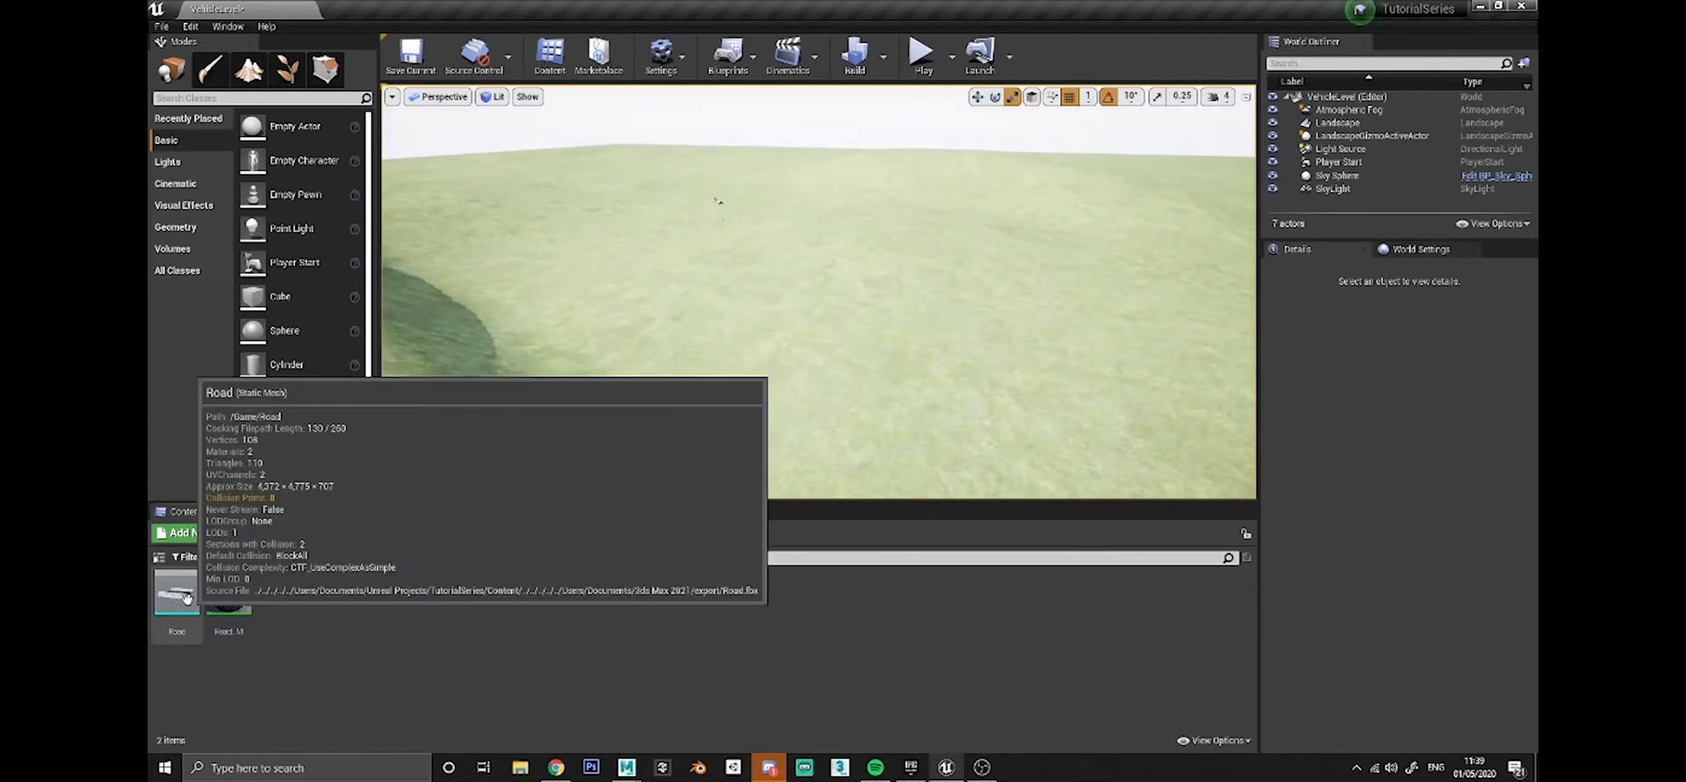
Open the Road static mesh and inspect its asphalt surface and concrete side barriers from several angles.
{"action": "left_click", "coordinate": [159, 580]}
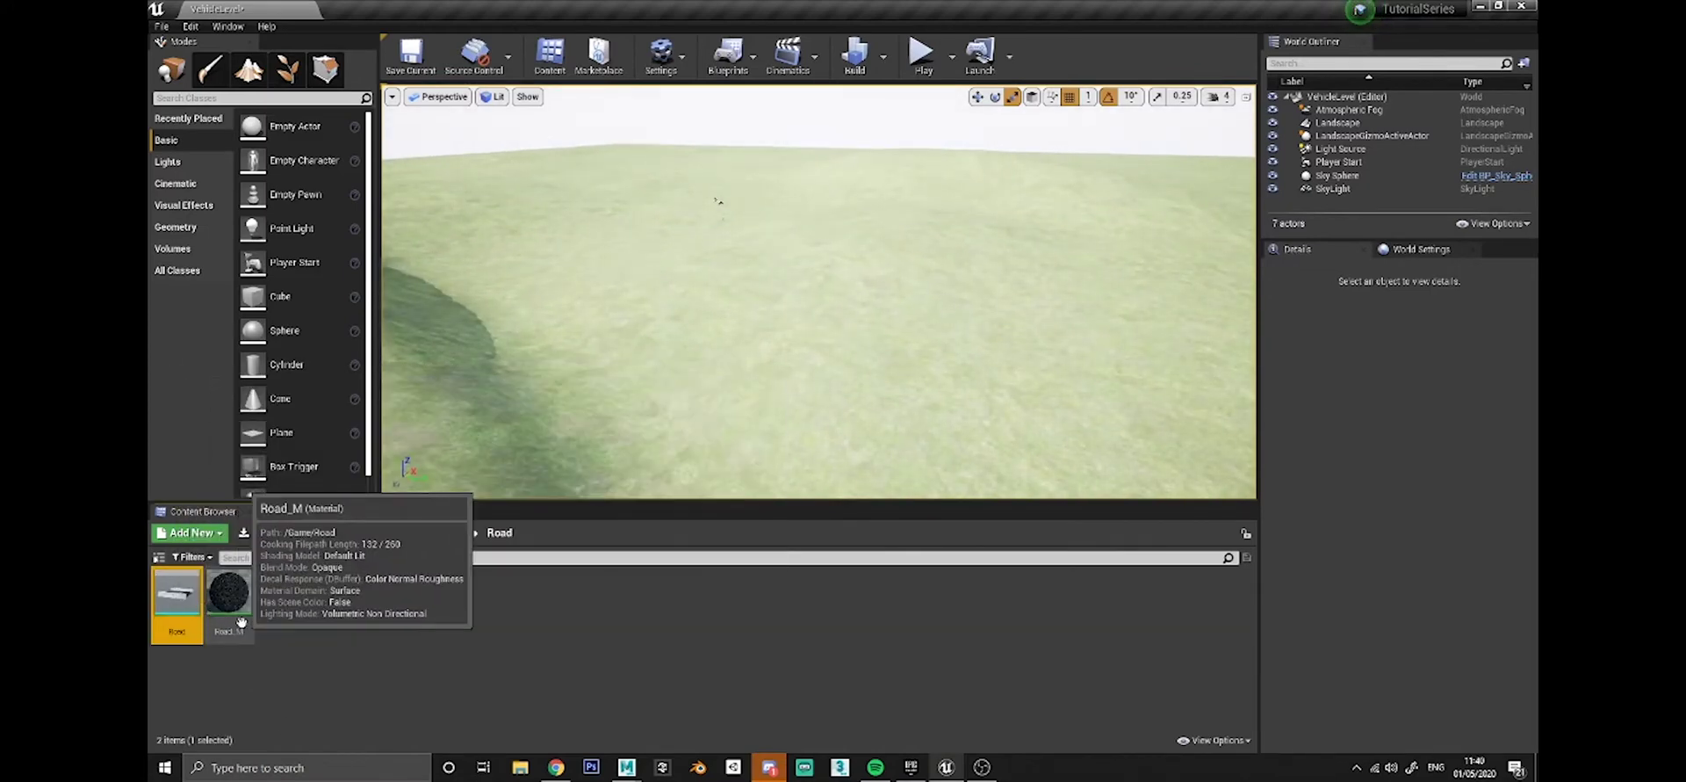
{"action": "double_click", "coordinate": [182, 598]}
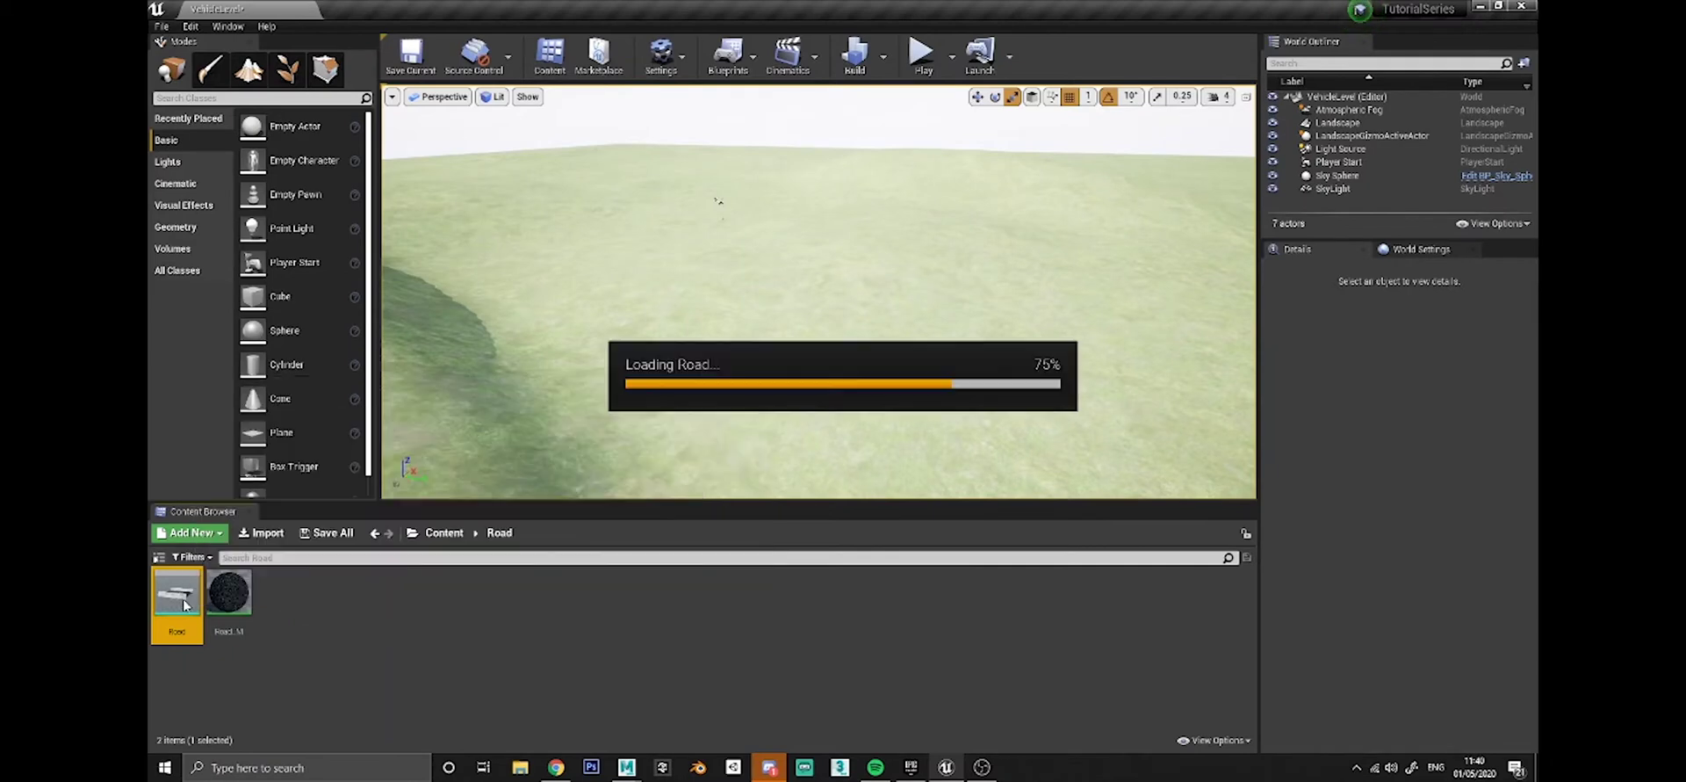
{"action": "right_click_drag", "start_coordinate": [667, 417], "coordinate": [608, 416]}
{"action": "right_click_drag", "start_coordinate": [734, 247], "coordinate": [750, 255]}
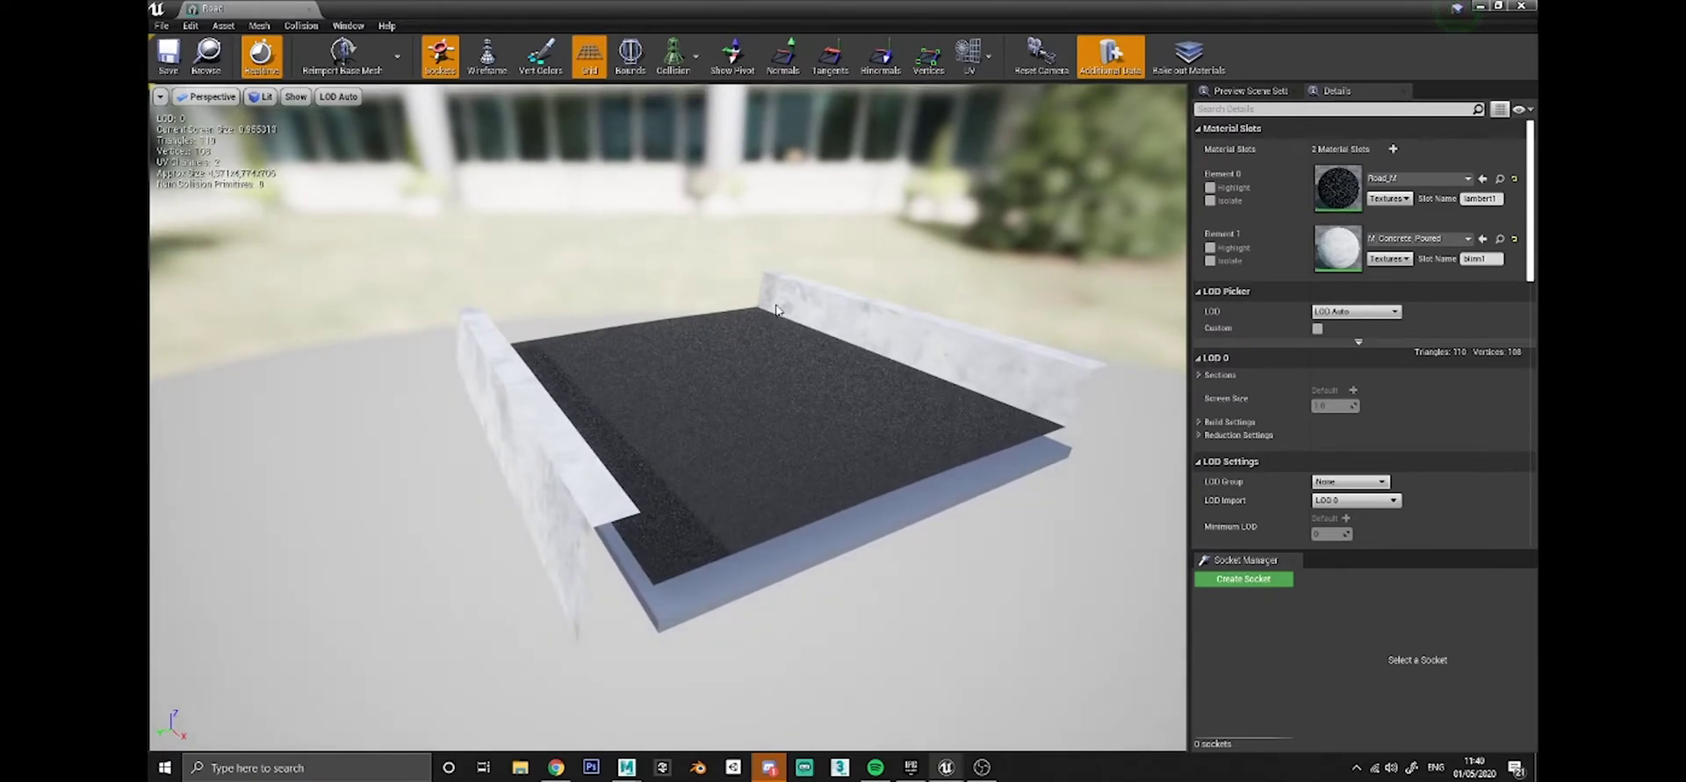
{"action": "left_click_drag", "start_coordinate": [489, 432], "coordinate": [488, 433]}
{"action": "left_click_drag", "start_coordinate": [818, 405], "coordinate": [819, 406]}
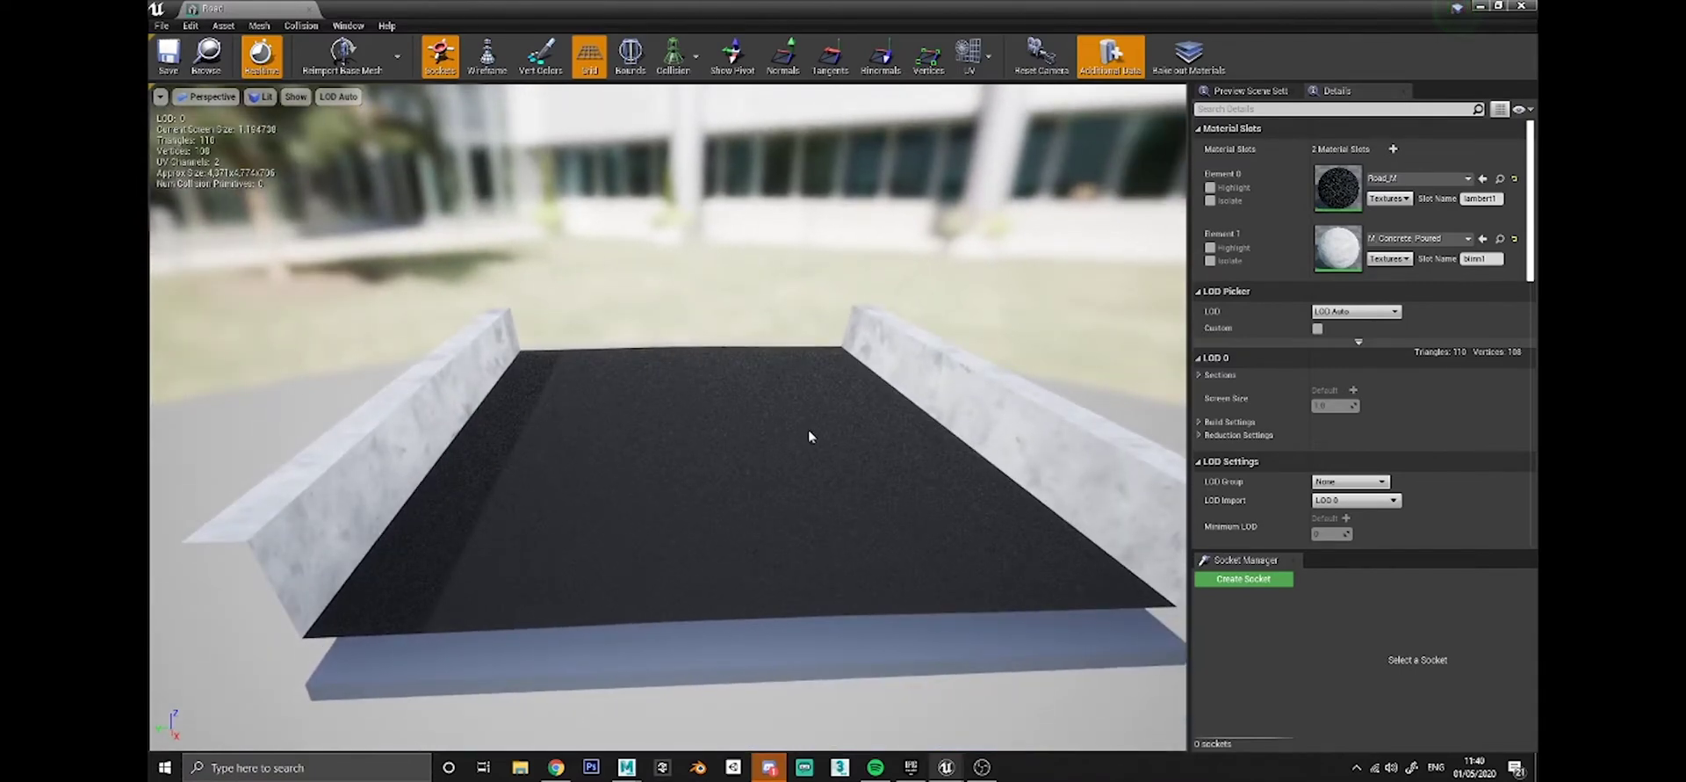
{"action": "left_click_drag", "start_coordinate": [999, 487], "coordinate": [999, 487]}
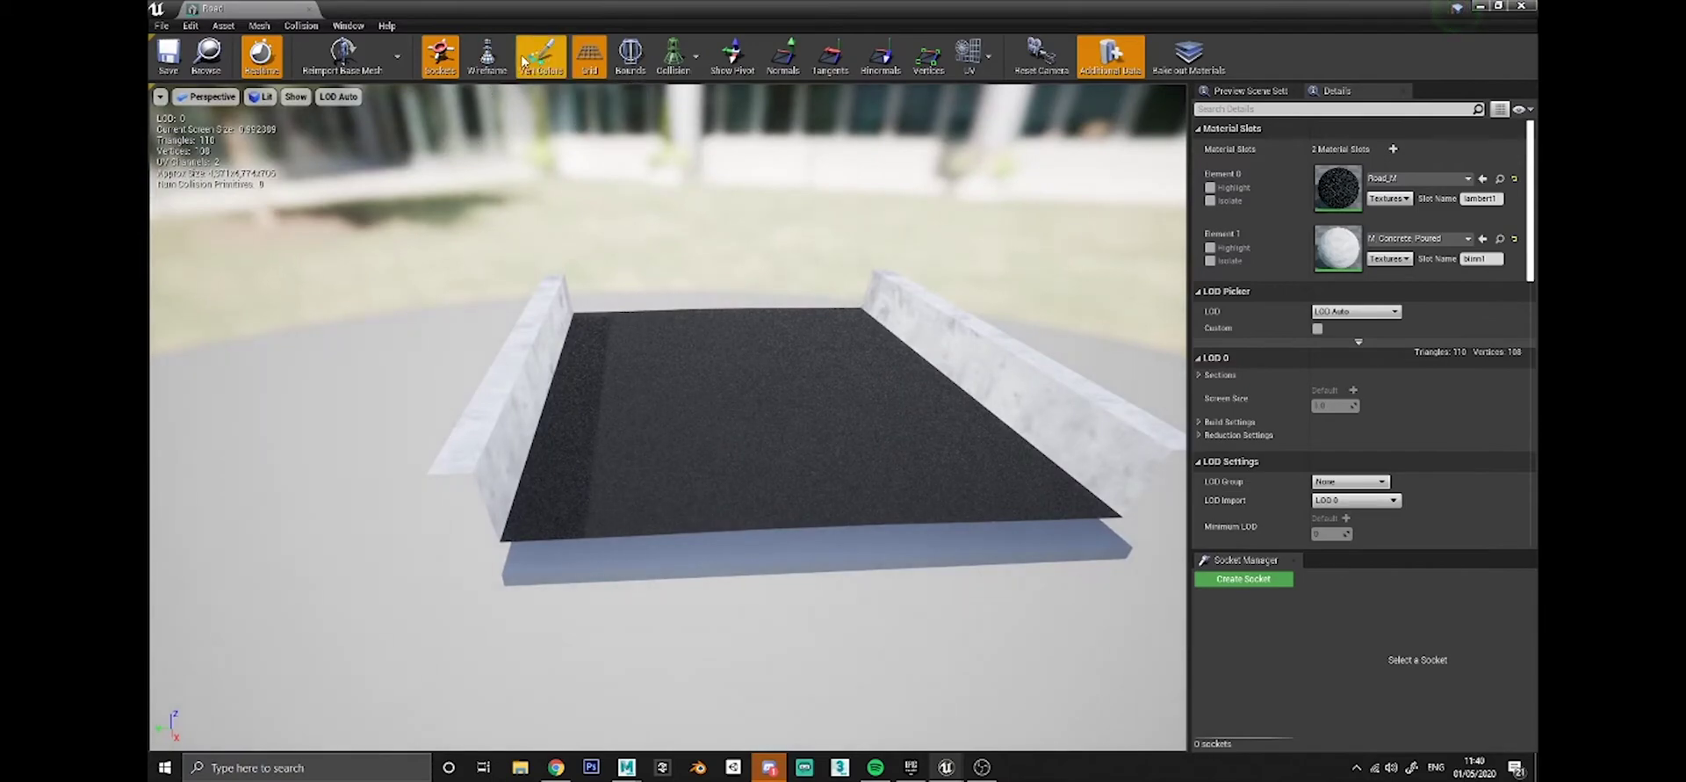
Inspect the Road mesh's geometry in wireframe and in the lit view, closing its editor when done.
{"action": "left_click", "coordinate": [485, 57]}
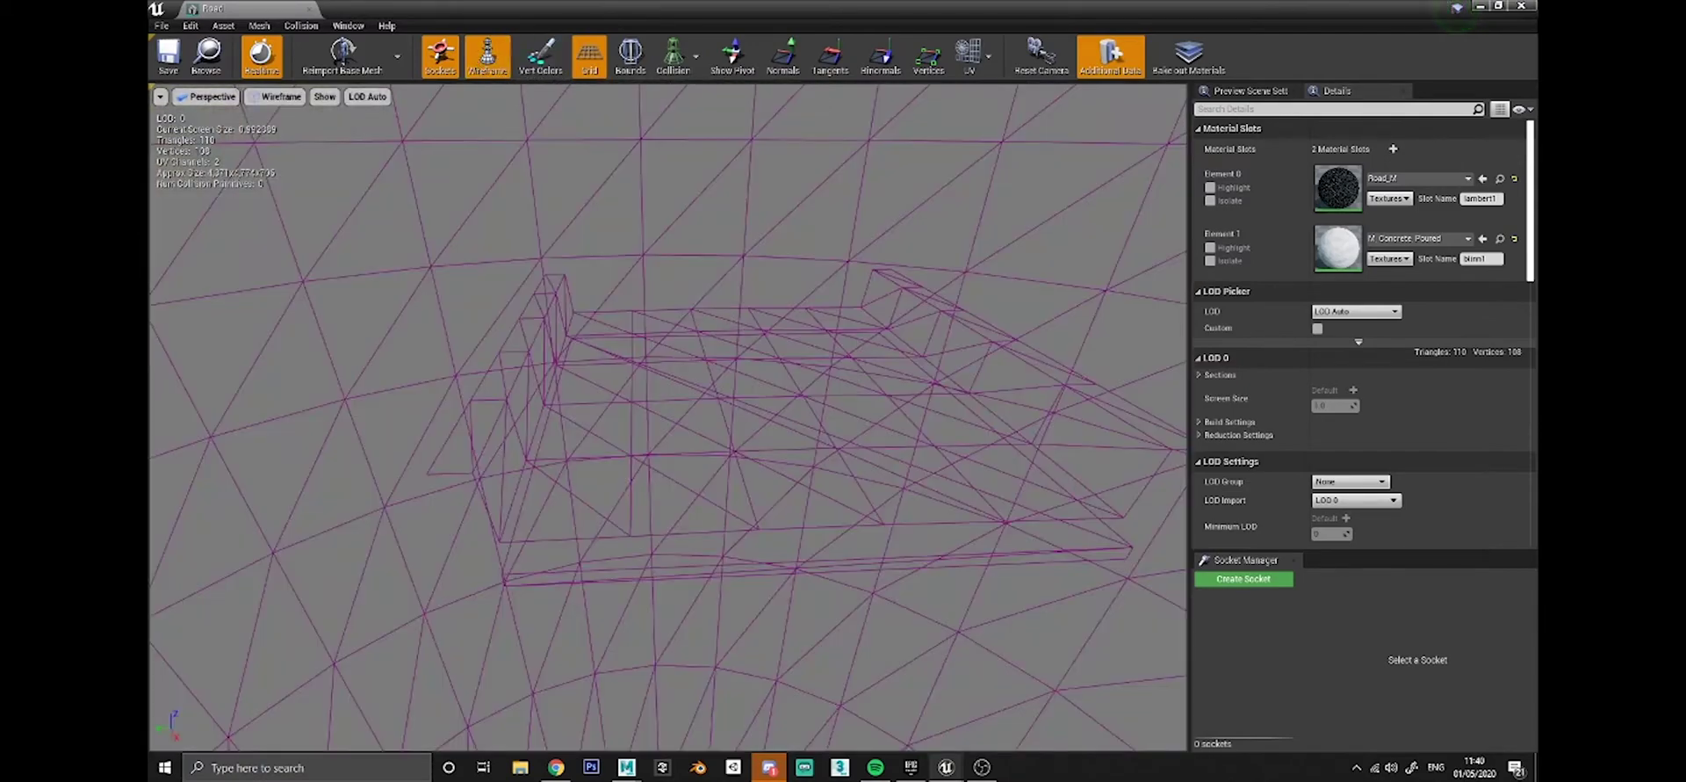
{"action": "left_click_drag", "start_coordinate": [733, 326], "coordinate": [733, 327]}
{"action": "left_click_drag", "start_coordinate": [853, 296], "coordinate": [852, 296]}
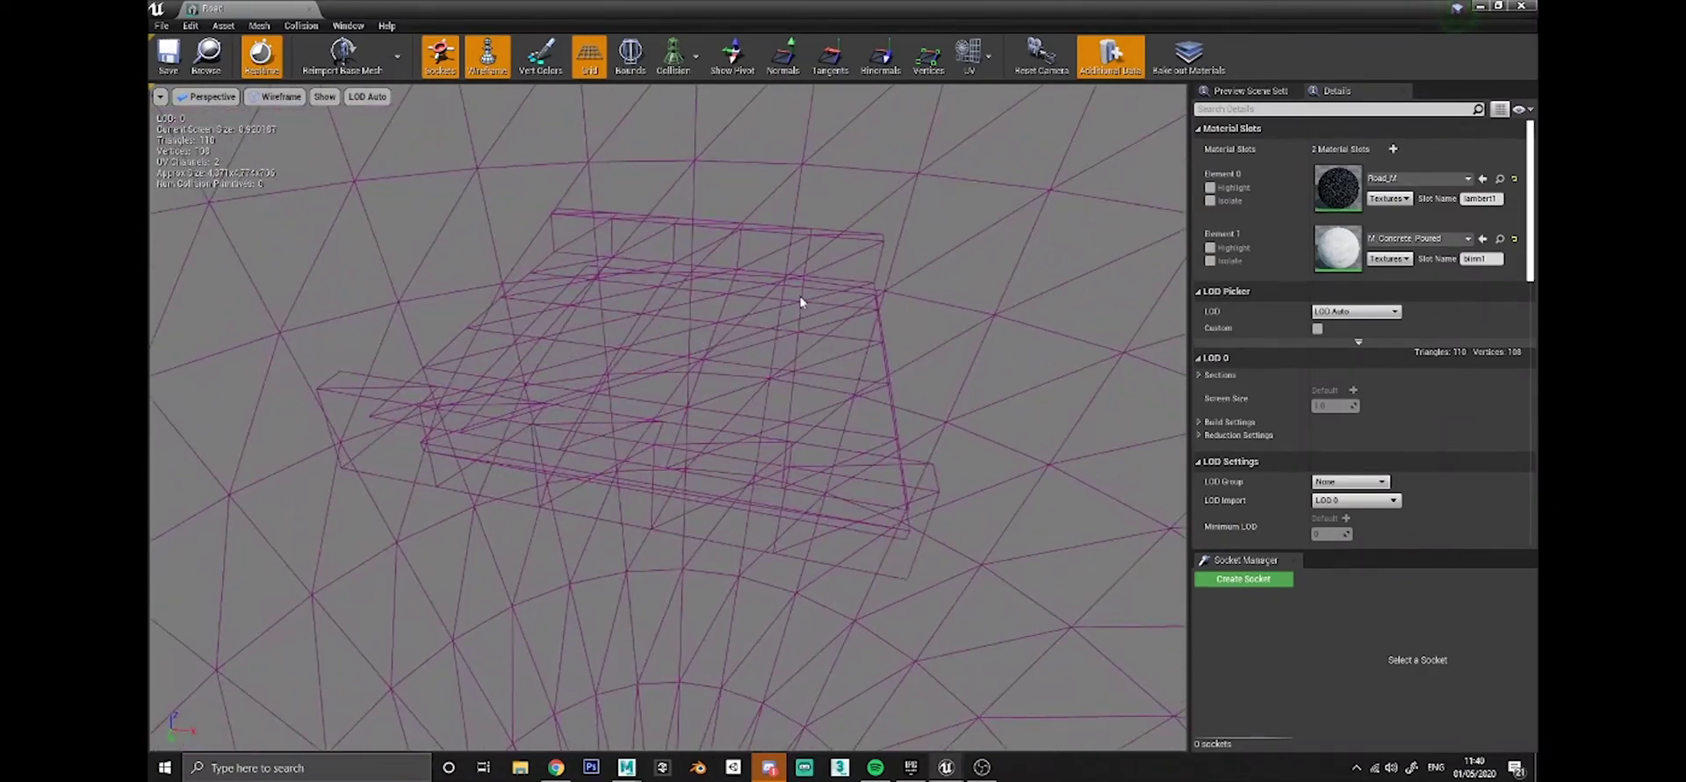
{"action": "left_click_drag", "start_coordinate": [503, 383], "coordinate": [503, 383]}
{"action": "left_click_drag", "start_coordinate": [810, 252], "coordinate": [810, 252]}
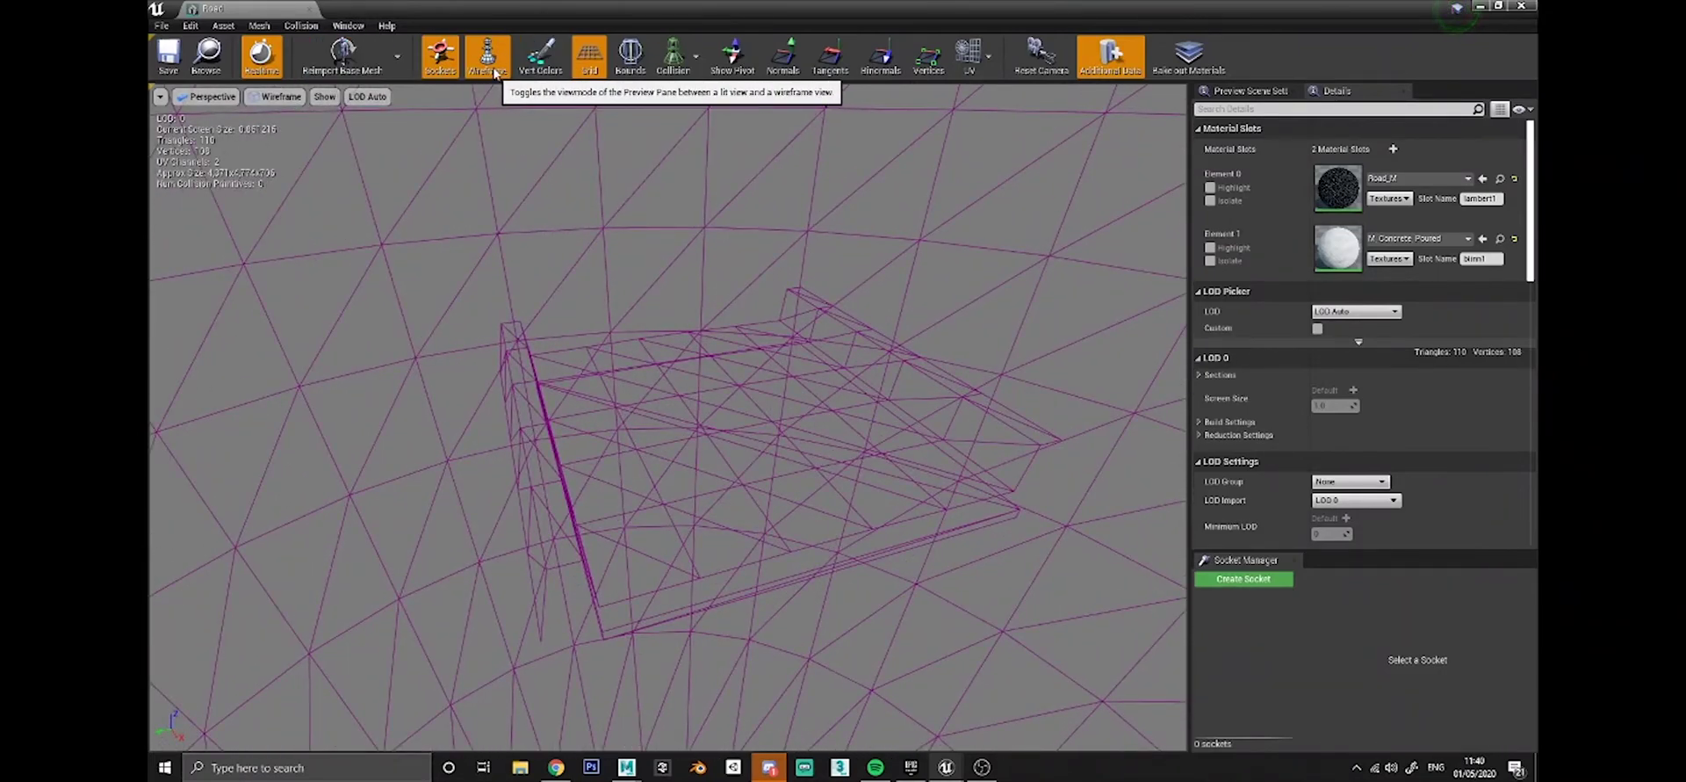
{"action": "left_click", "coordinate": [477, 58]}
{"action": "left_click_drag", "start_coordinate": [659, 264], "coordinate": [662, 262]}
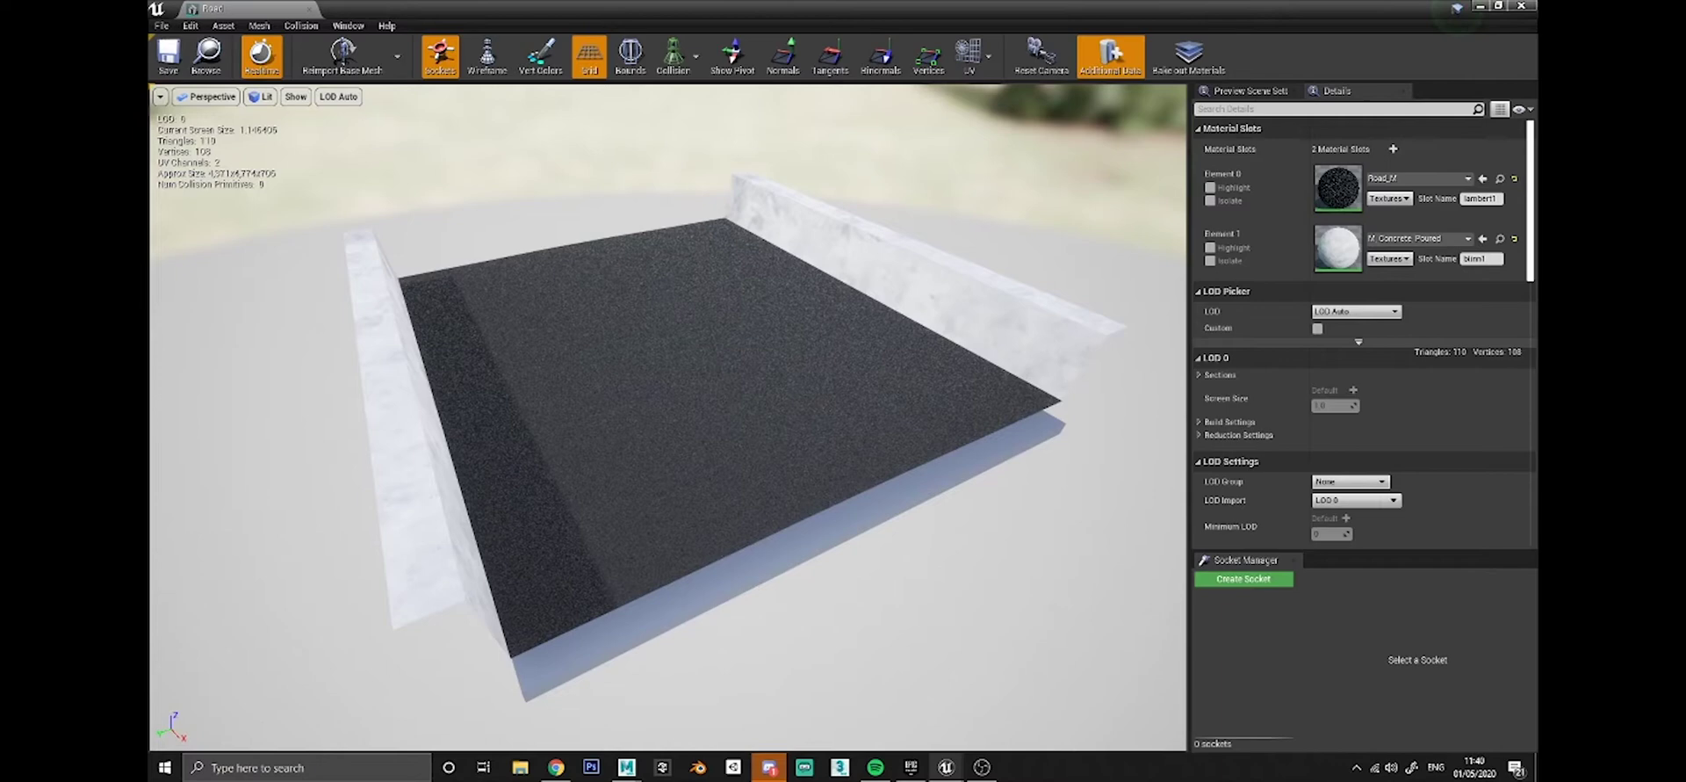
{"action": "left_click_drag", "start_coordinate": [984, 374], "coordinate": [985, 374]}
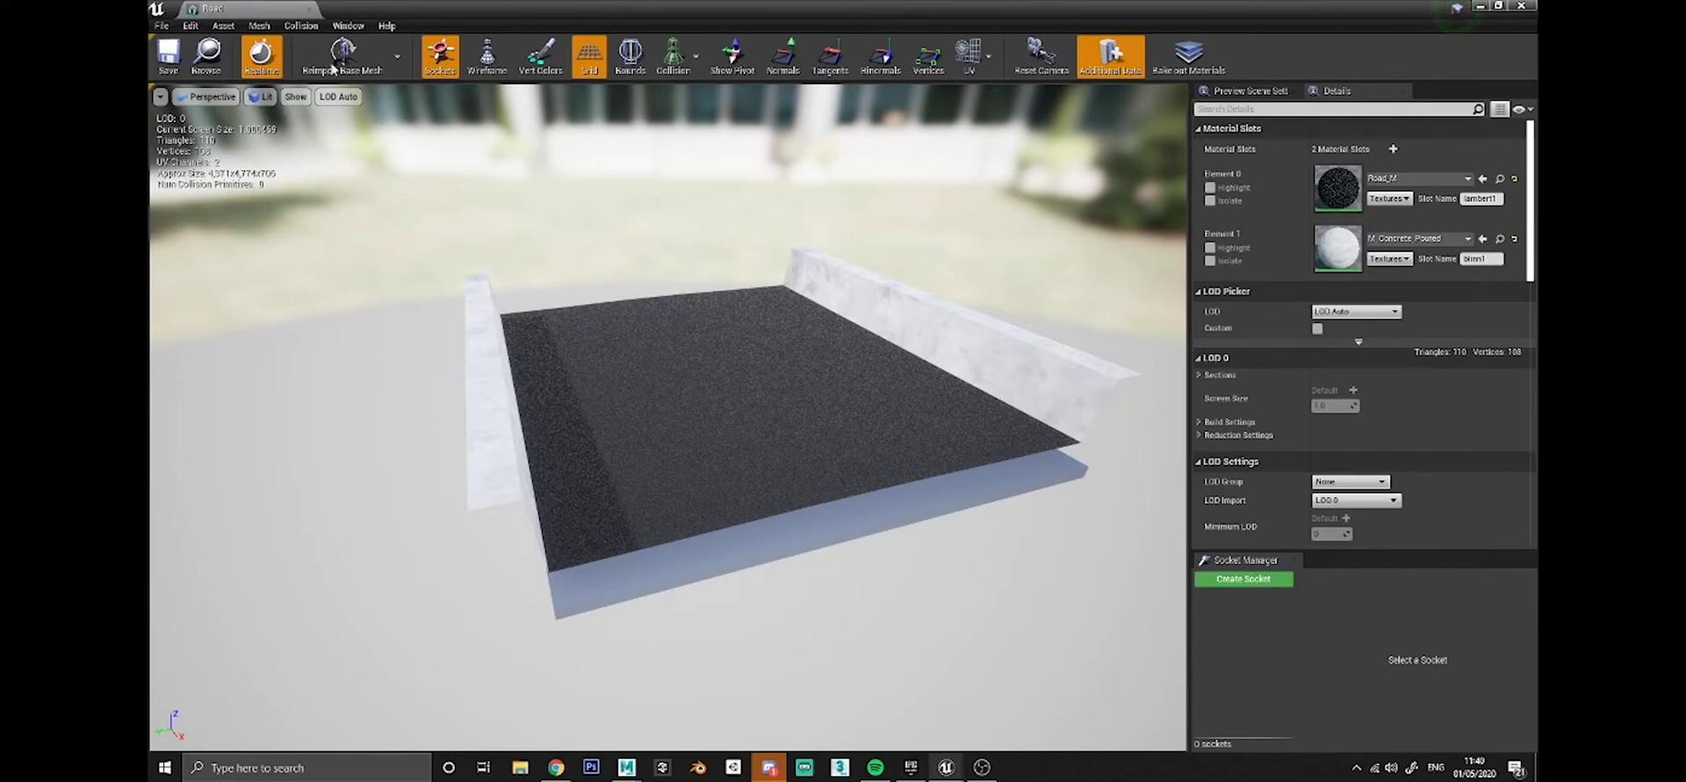
{"action": "left_click", "coordinate": [310, 10]}
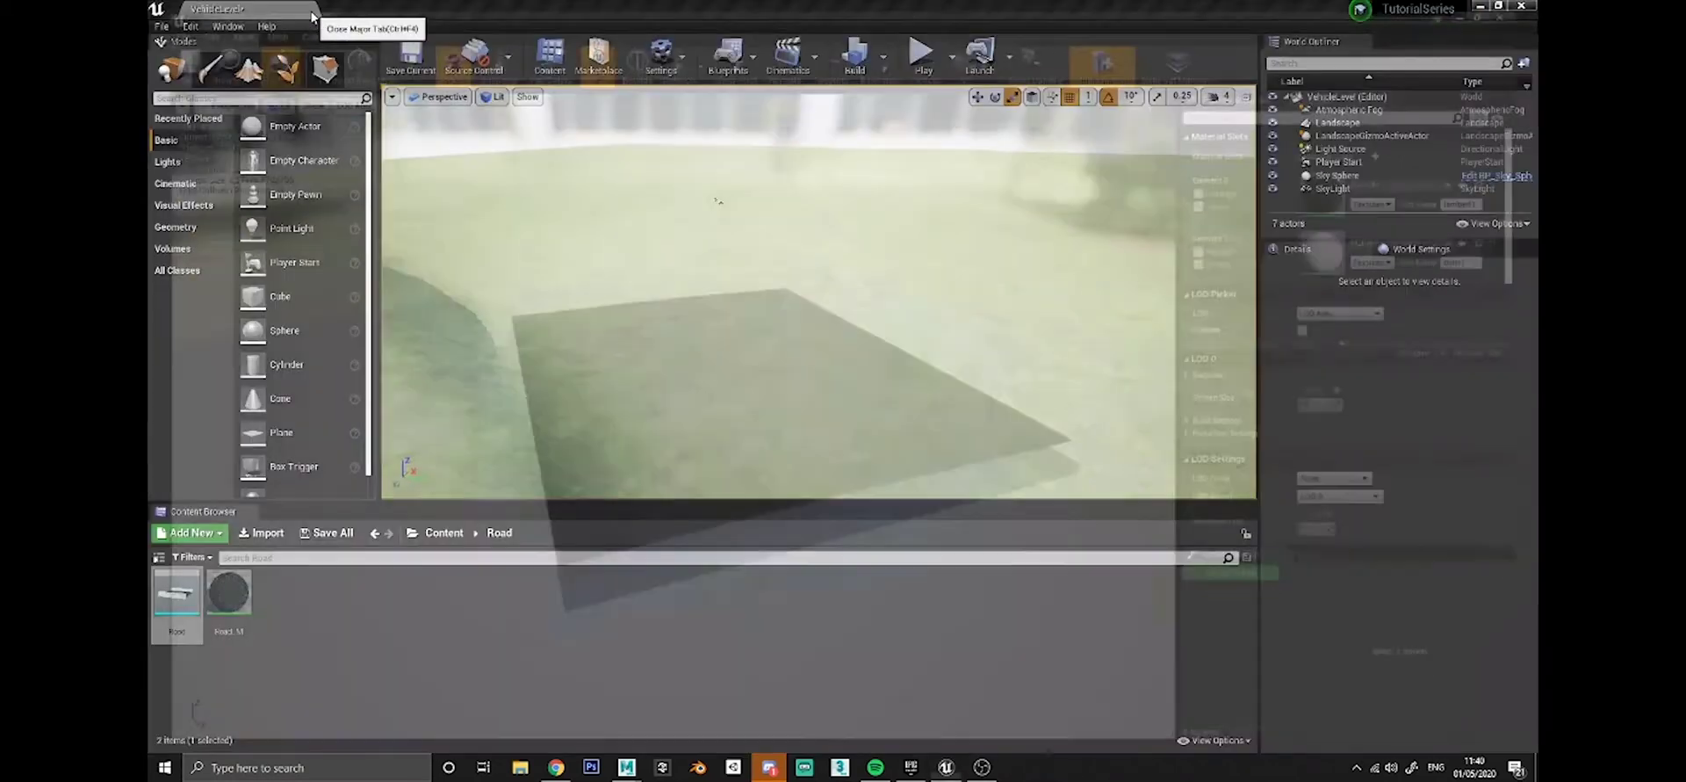
Switch to Landscape mode's Manage tools and activate the Edit Splines tool.
{"action": "right_click_drag", "start_coordinate": [633, 342], "coordinate": [623, 339]}
{"action": "key", "text": "s"}
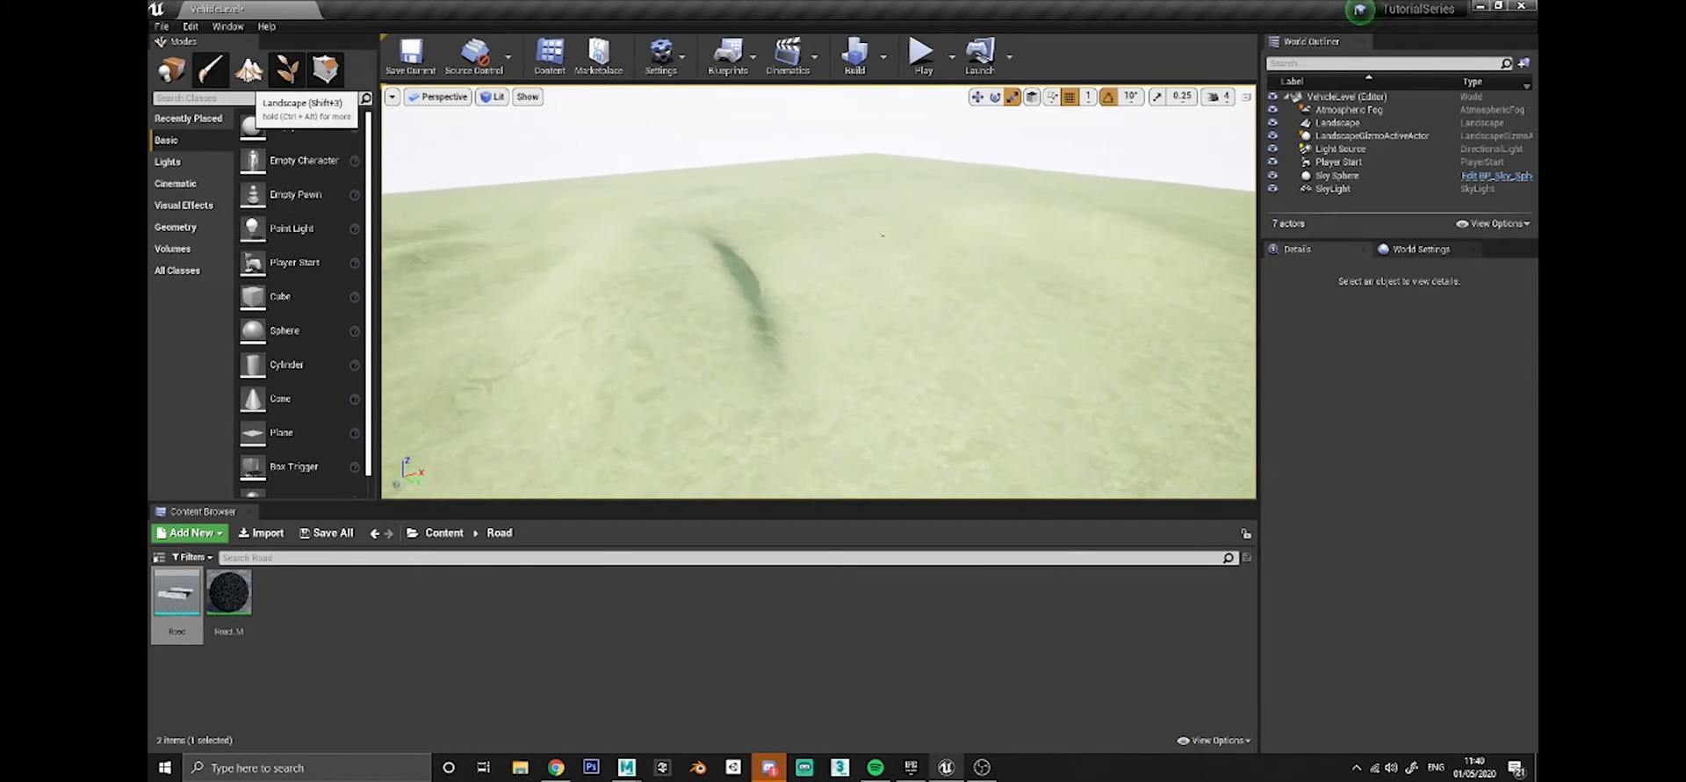
{"action": "left_click", "coordinate": [249, 72]}
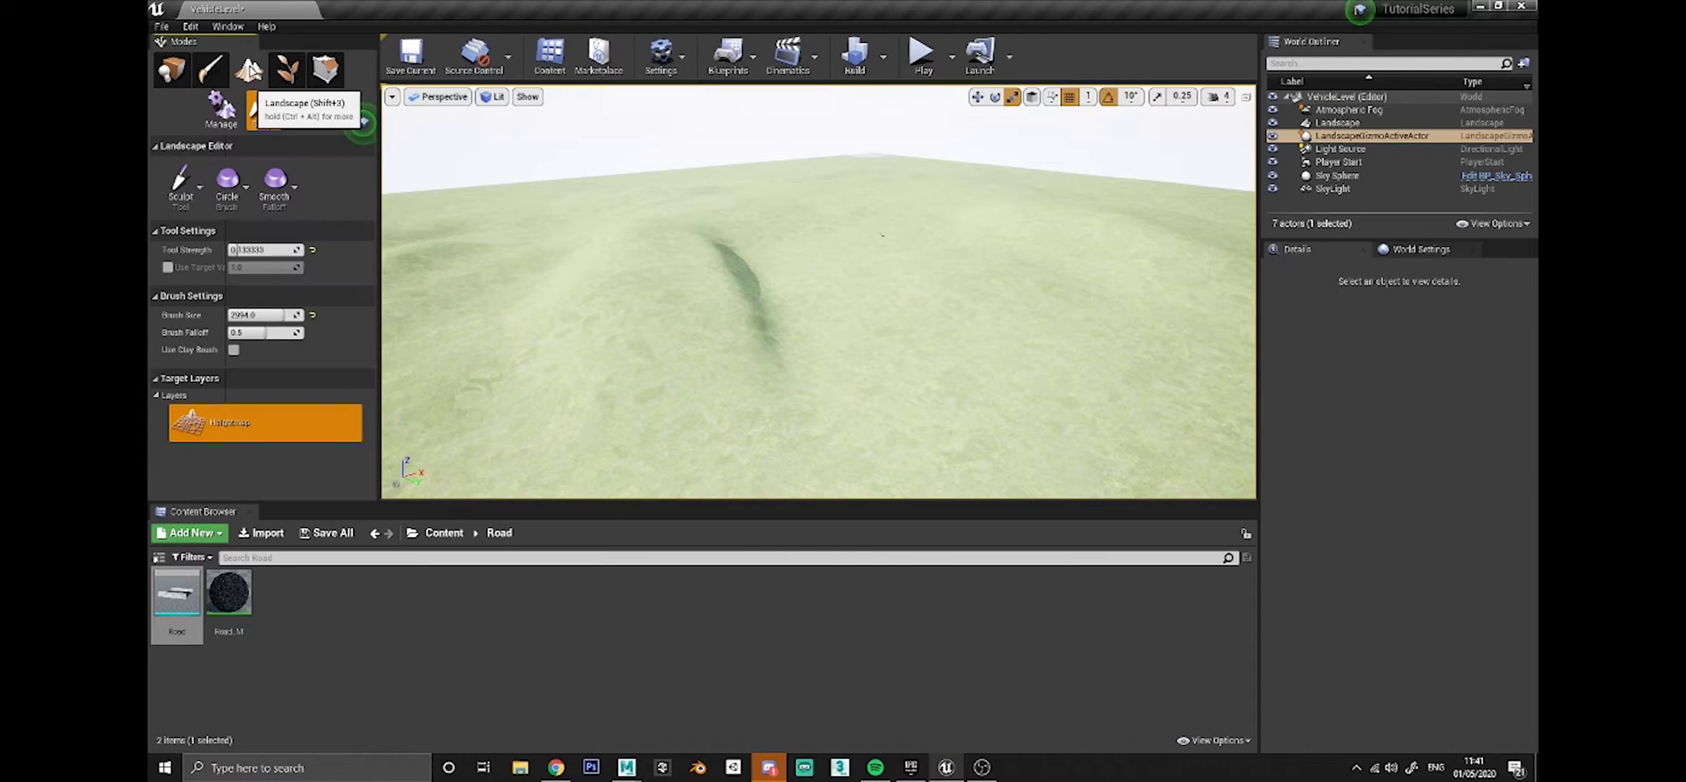
{"action": "left_click", "coordinate": [221, 117]}
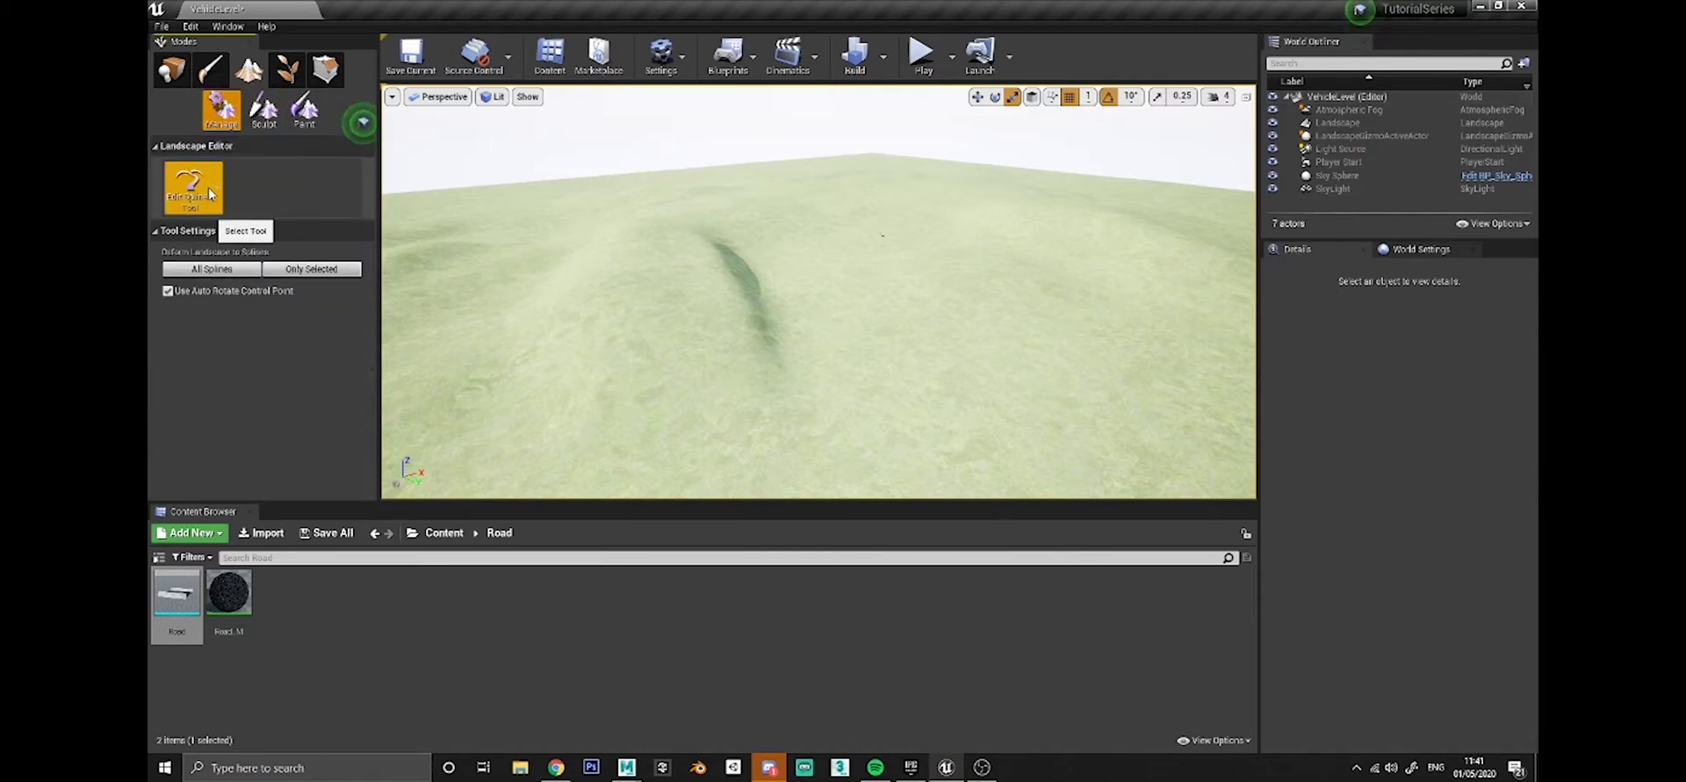
{"action": "left_click", "coordinate": [203, 183]}
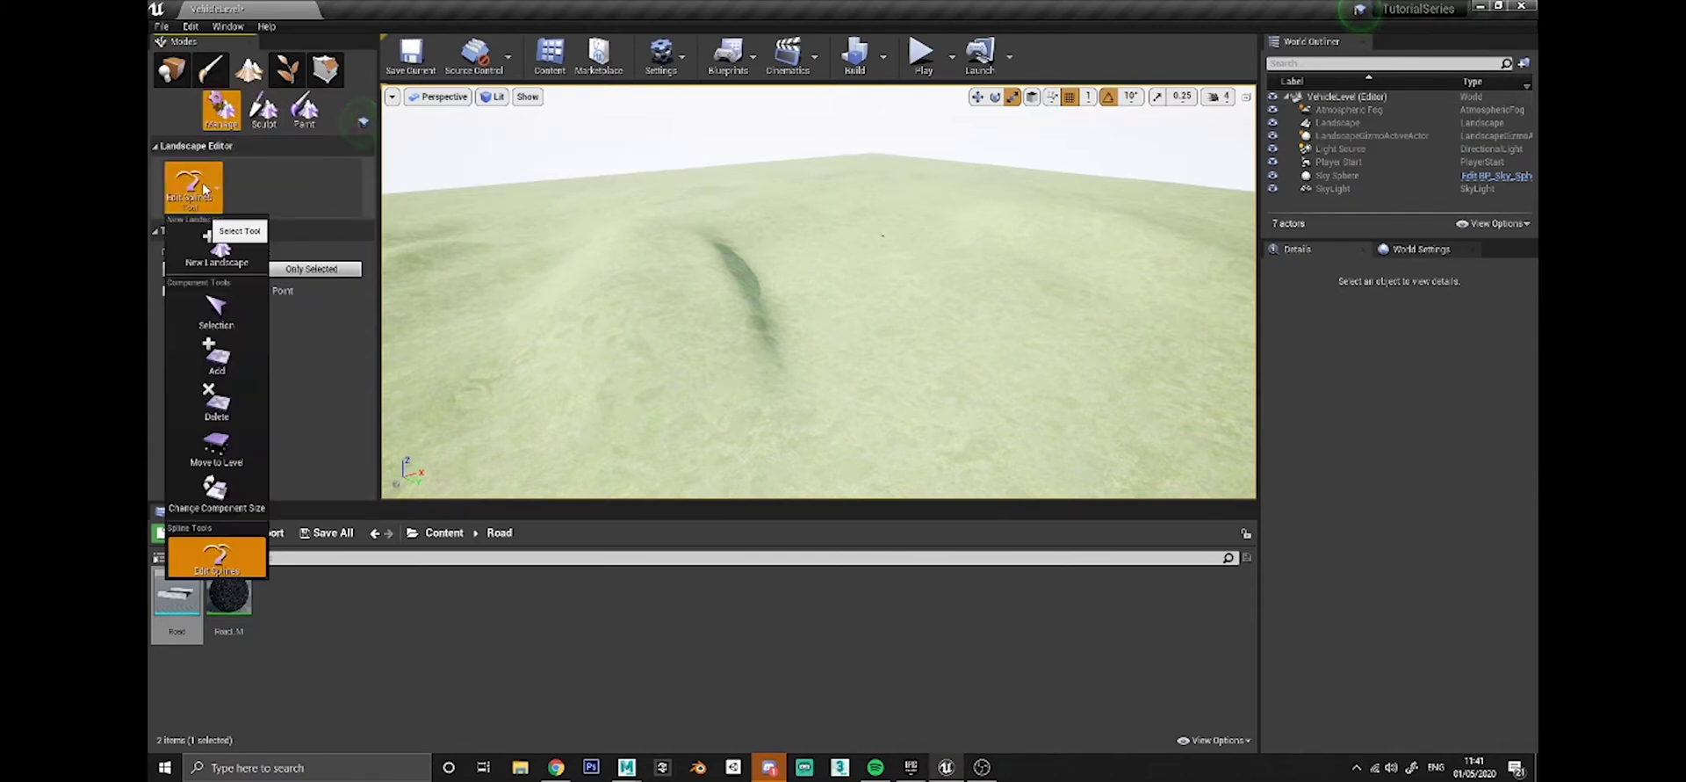
{"action": "left_click", "coordinate": [197, 561]}
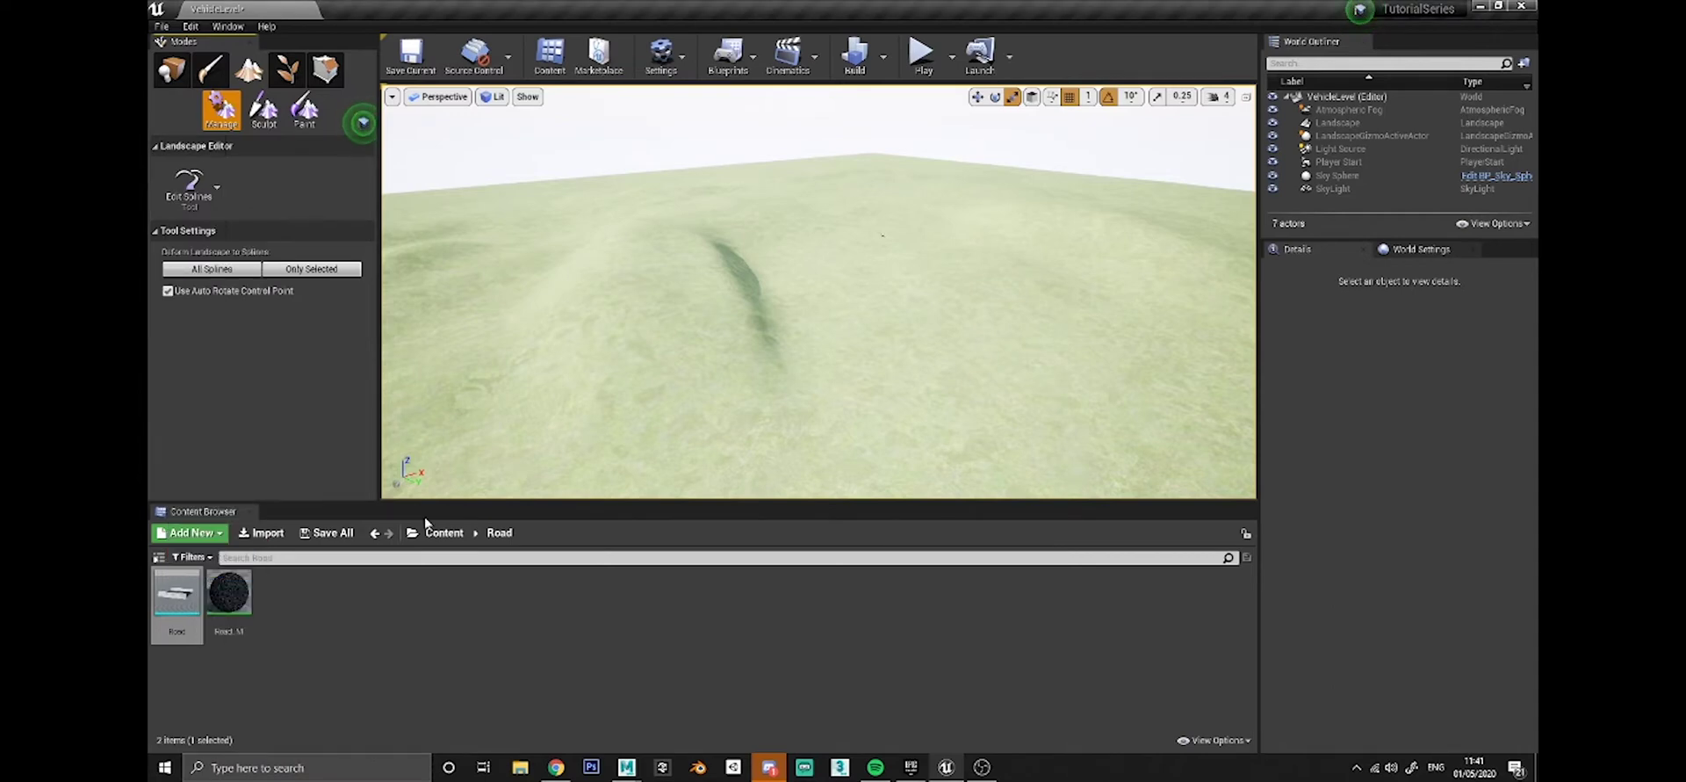
Place the first two landscape spline control points on the open grass near the dark slope to form a segment.
{"action": "mouse_move", "coordinate": [614, 351]}
{"action": "right_mouse_down"}
{"action": "mouse_move", "coordinate": [597, 347]}
{"action": "mouse_move", "coordinate": [729, 365]}
{"action": "right_mouse_up"}
{"action": "right_click_drag", "start_coordinate": [839, 315], "coordinate": [871, 325]}
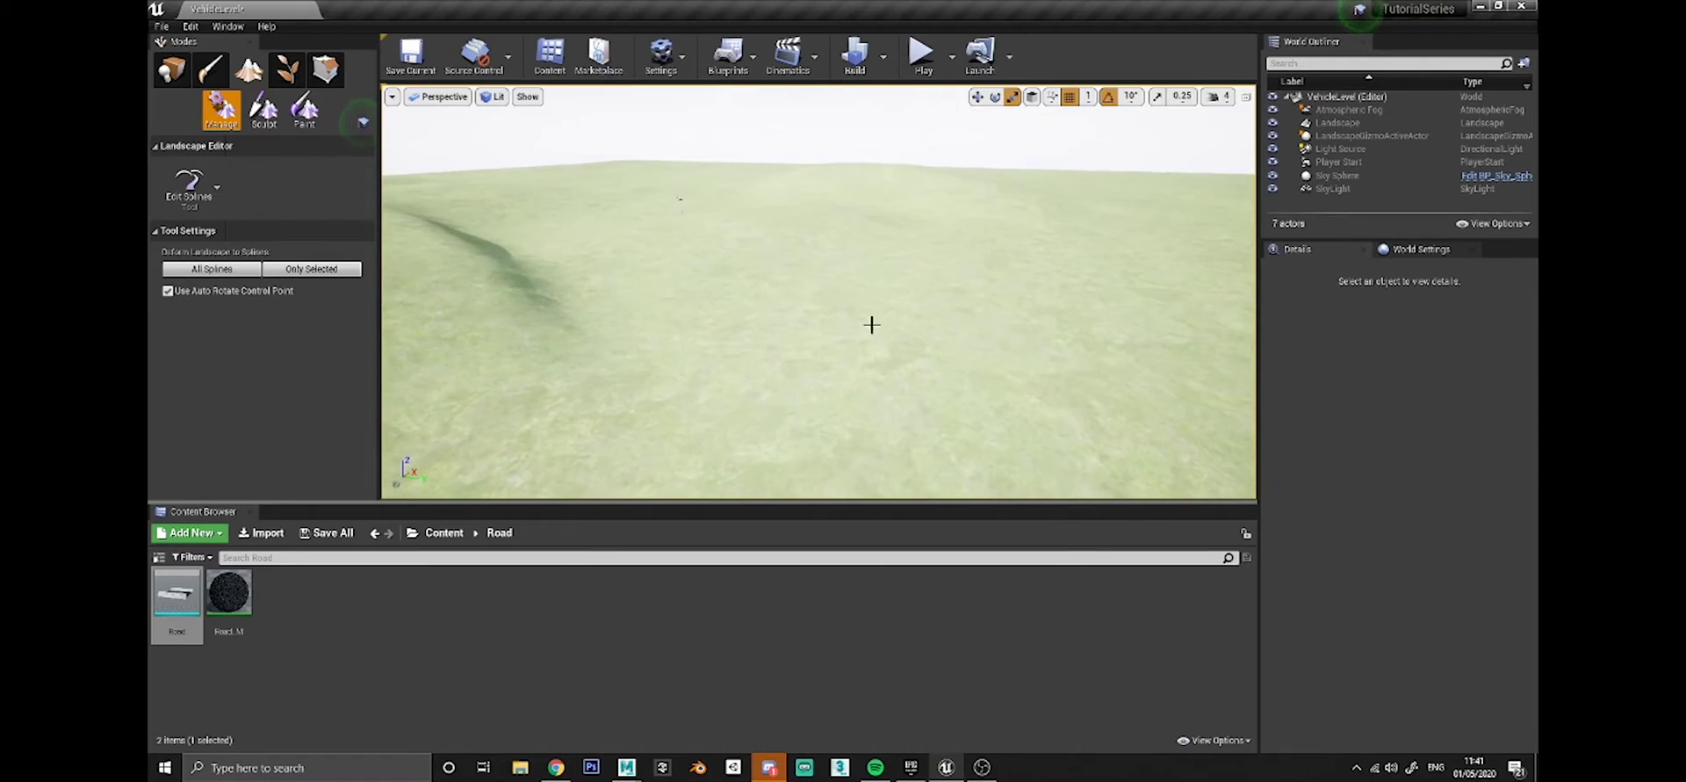
{"action": "left_click", "coordinate": [764, 266], "text": "ctrl"}
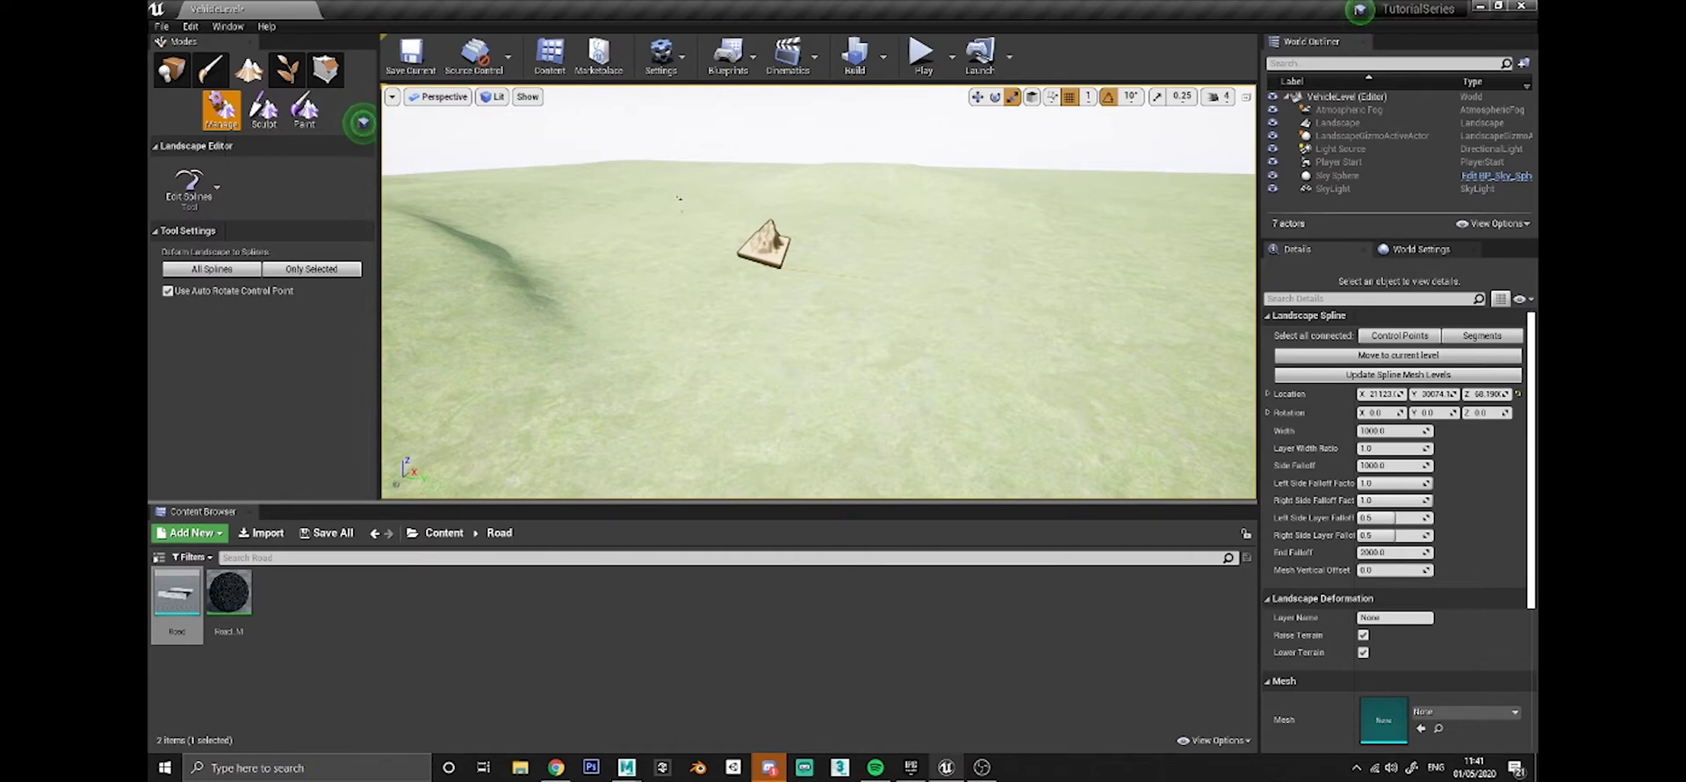
{"action": "key", "text": "w"}
{"action": "right_click_drag", "start_coordinate": [764, 266], "coordinate": [797, 304]}
{"action": "key", "text": "s"}
{"action": "scroll", "coordinate": [818, 290], "scroll_direction": "down", "scroll_amount": 10}
{"action": "key", "text": "d"}
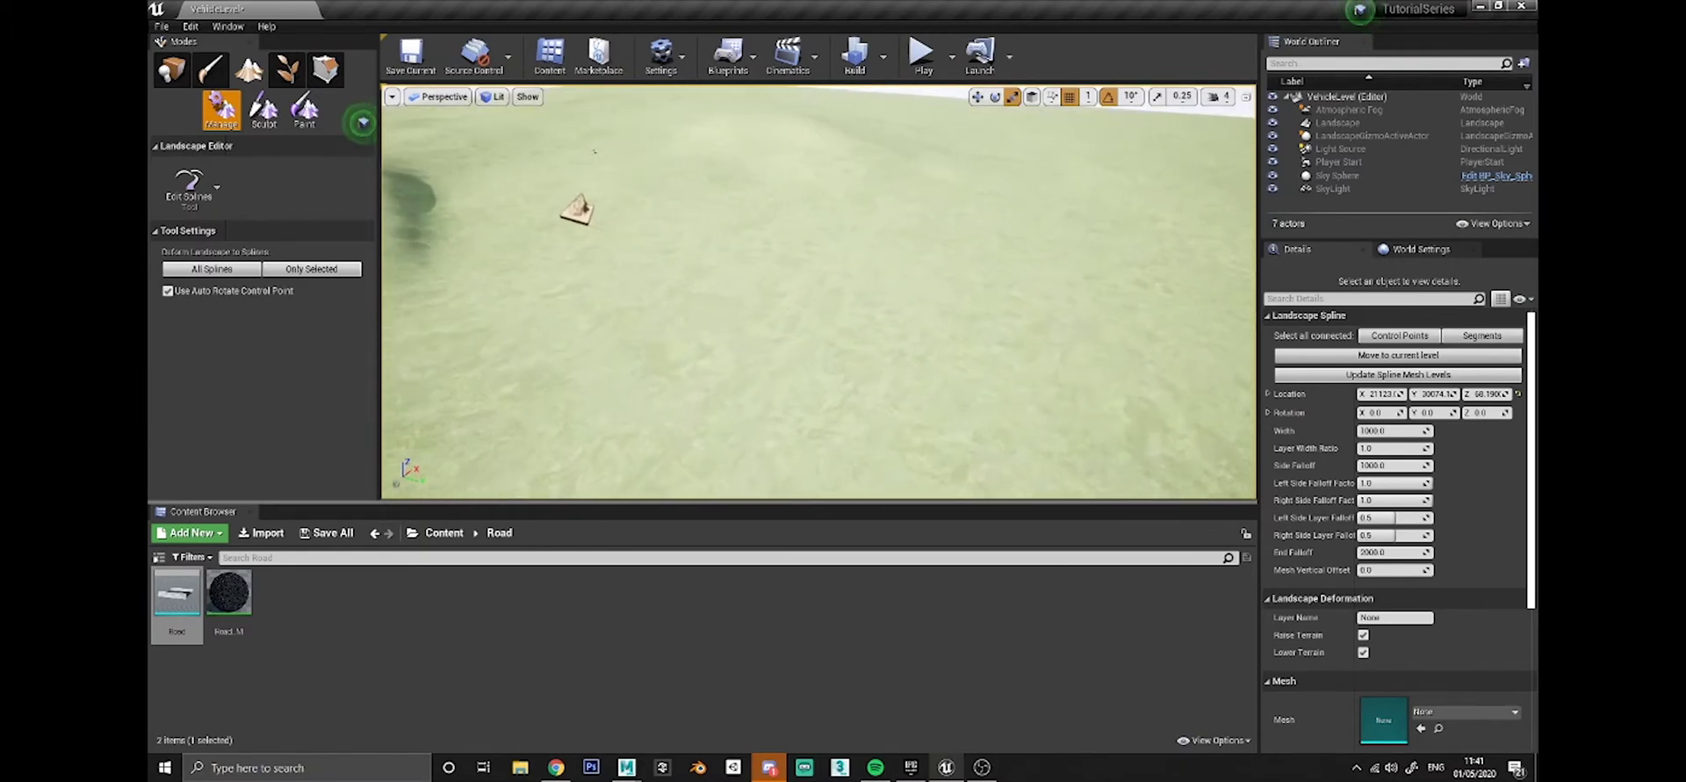
{"action": "left_click", "coordinate": [705, 270], "text": "ctrl"}
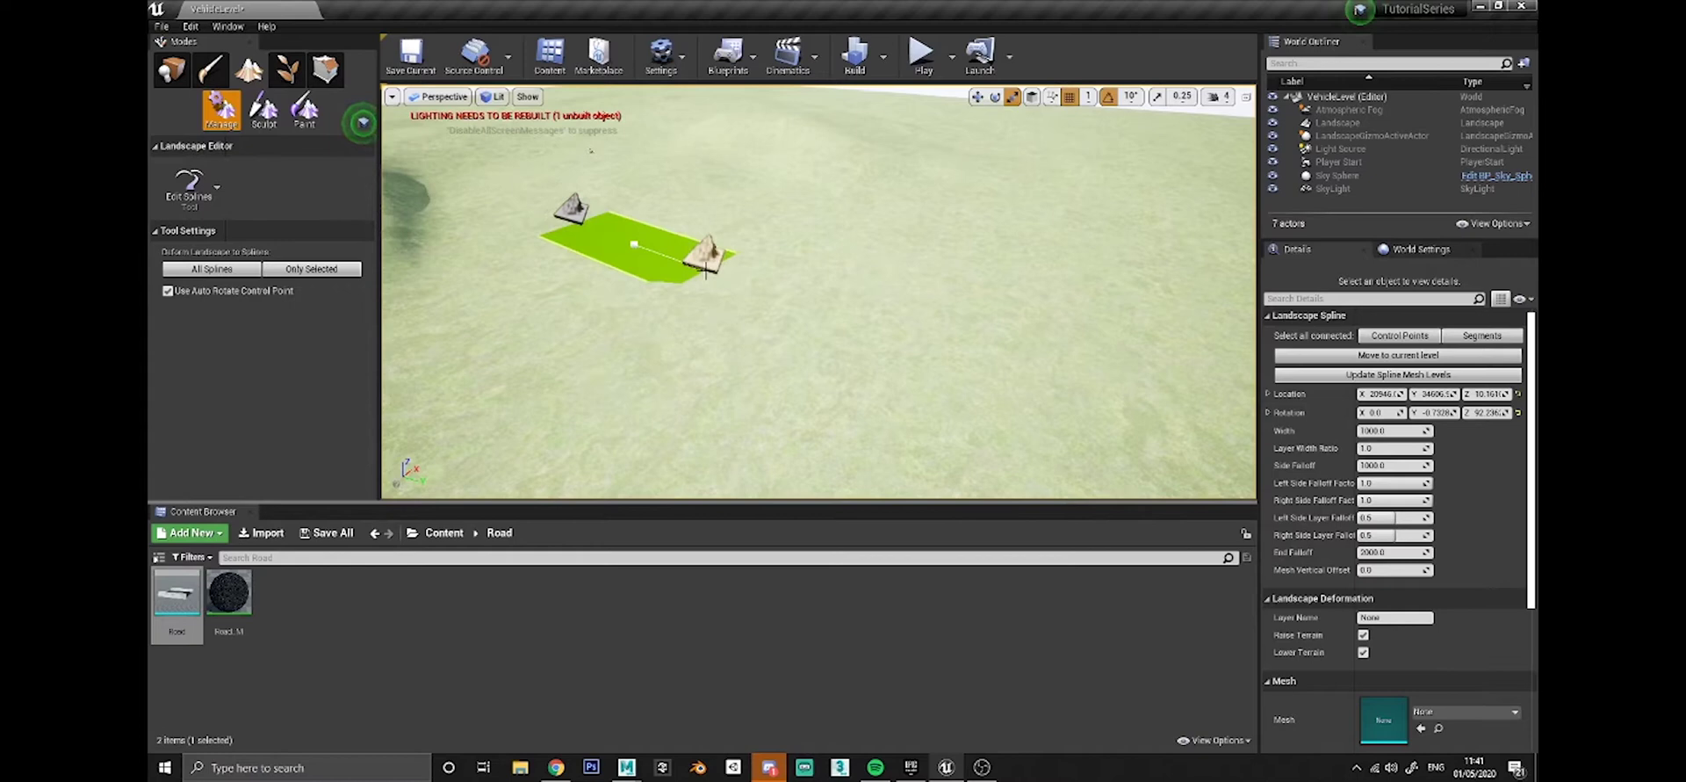
Extend the landscape spline with further control points in a wide U-shaped bend across the grass.
{"action": "key", "text": "w"}
{"action": "right_click_drag", "start_coordinate": [705, 271], "coordinate": [640, 265]}
{"action": "key", "text": "a"}
{"action": "key", "text": "d"}
{"action": "key", "text": "s"}
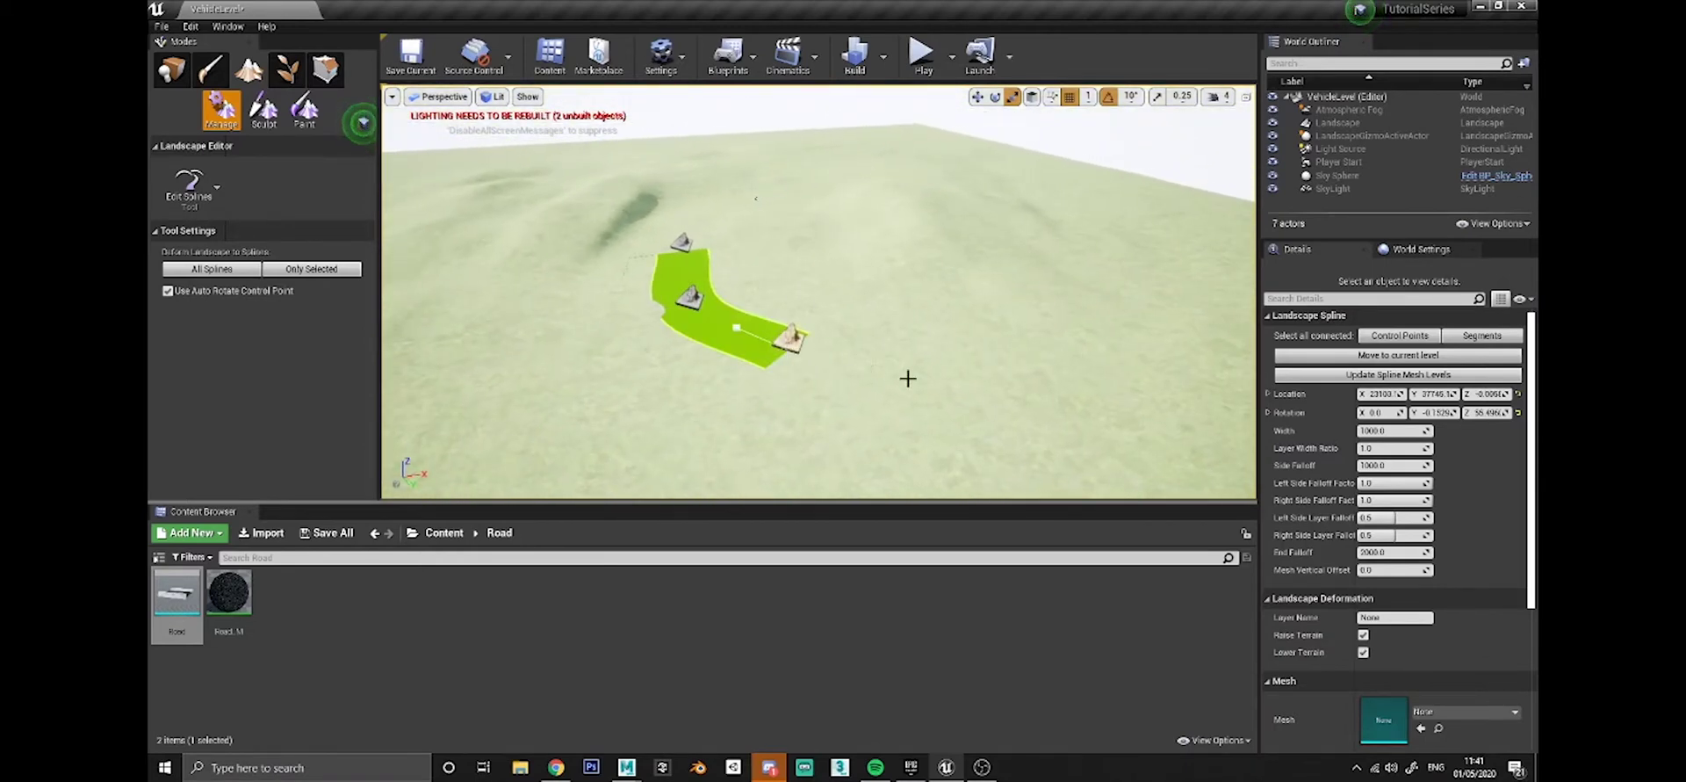
{"action": "left_click", "coordinate": [1003, 296], "text": "ctrl"}
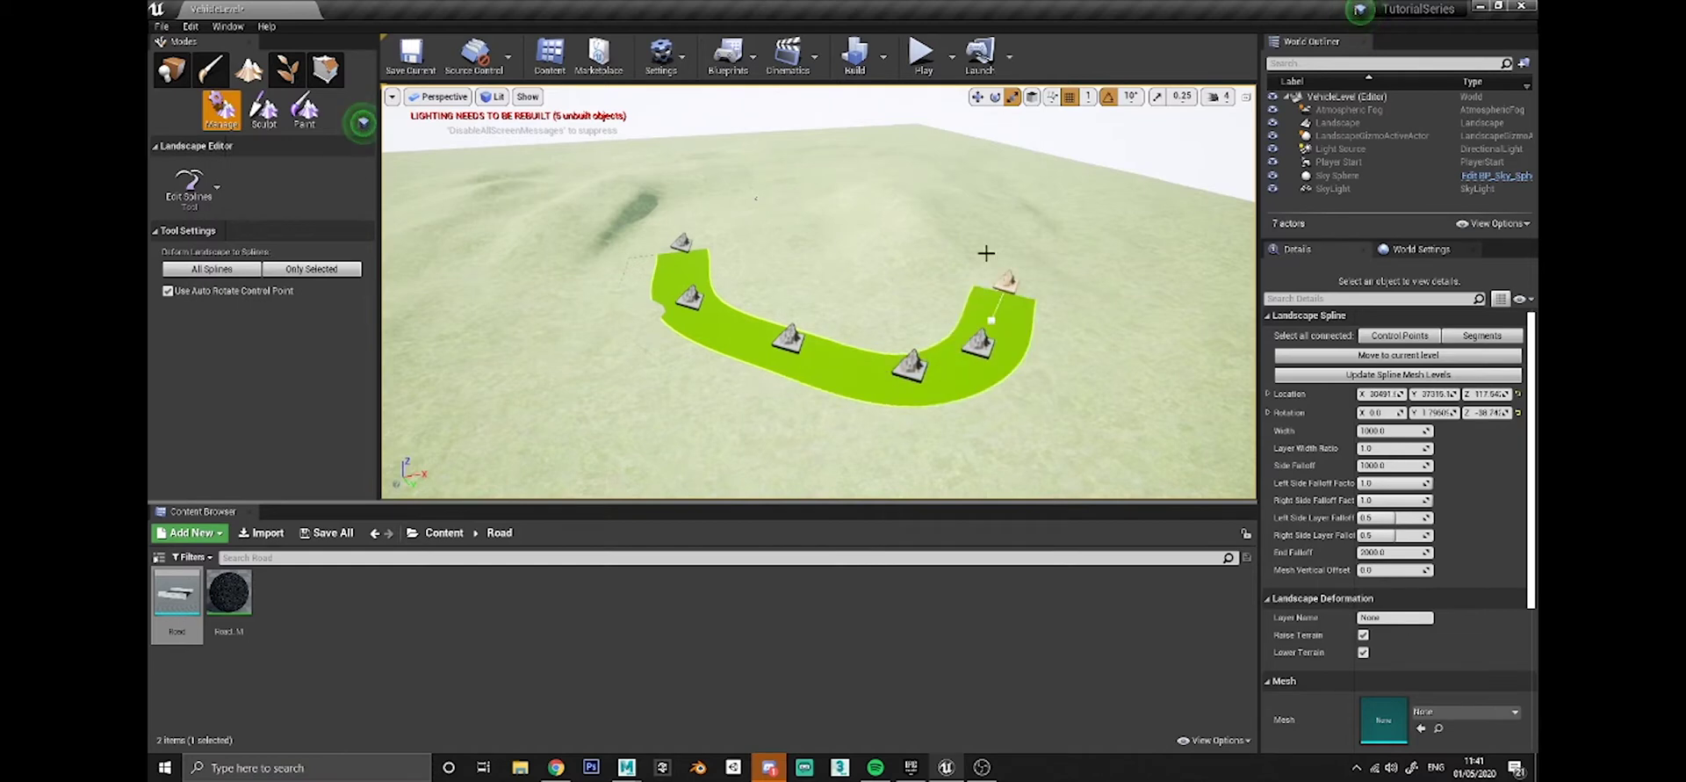
{"action": "left_click", "coordinate": [957, 235], "text": "ctrl"}
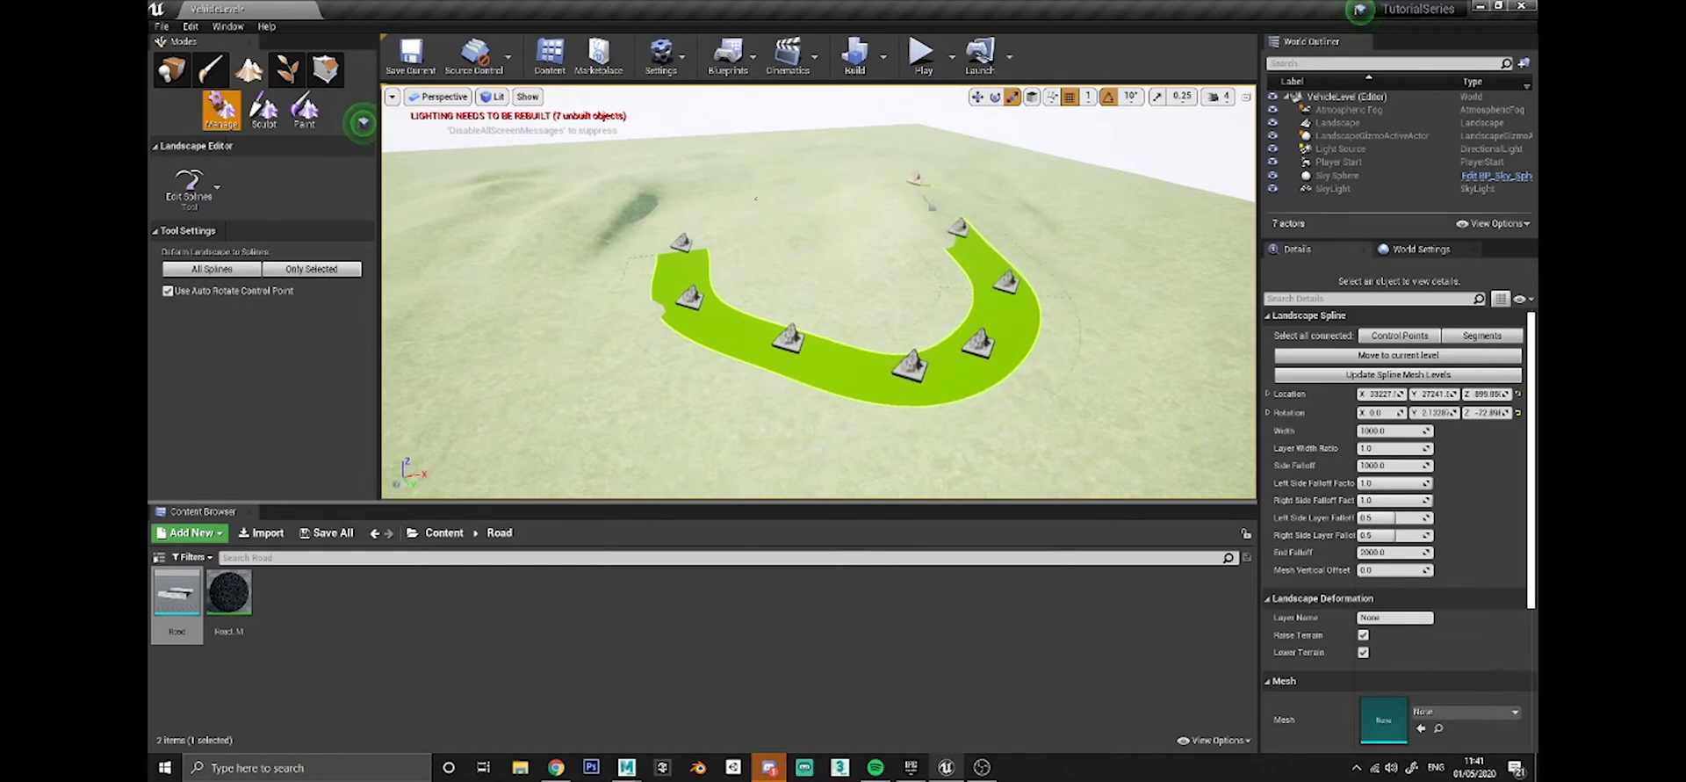
Continue the spline over the raised terrain, curving it back towards the dark slope with more control points.
{"action": "key", "text": "w"}
{"action": "right_click_drag", "start_coordinate": [919, 189], "coordinate": [984, 244]}
{"action": "key", "text": "w"}
{"action": "left_click", "coordinate": [773, 278], "text": "ctrl"}
{"action": "key", "text": "w"}
{"action": "mouse_move", "coordinate": [773, 277]}
{"action": "right_mouse_down"}
{"action": "mouse_move", "coordinate": [694, 263]}
{"action": "mouse_move", "coordinate": [781, 280]}
{"action": "right_mouse_up"}
{"action": "key", "text": "s"}
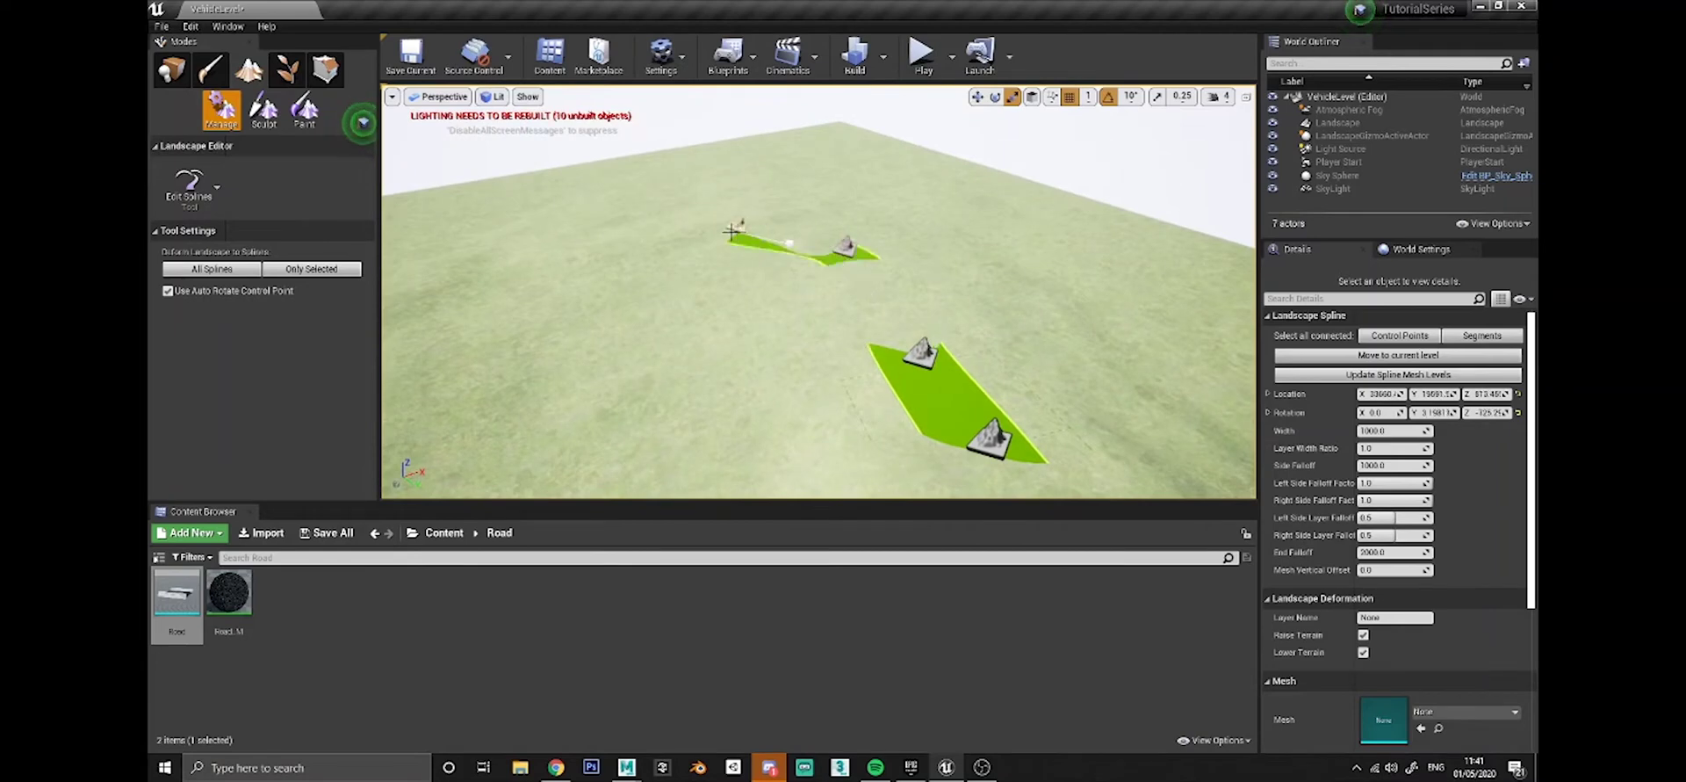
{"action": "left_click", "coordinate": [565, 318], "text": "ctrl"}
{"action": "right_click_drag", "start_coordinate": [686, 294], "coordinate": [545, 320]}
{"action": "left_click", "coordinate": [738, 231], "text": "ctrl"}
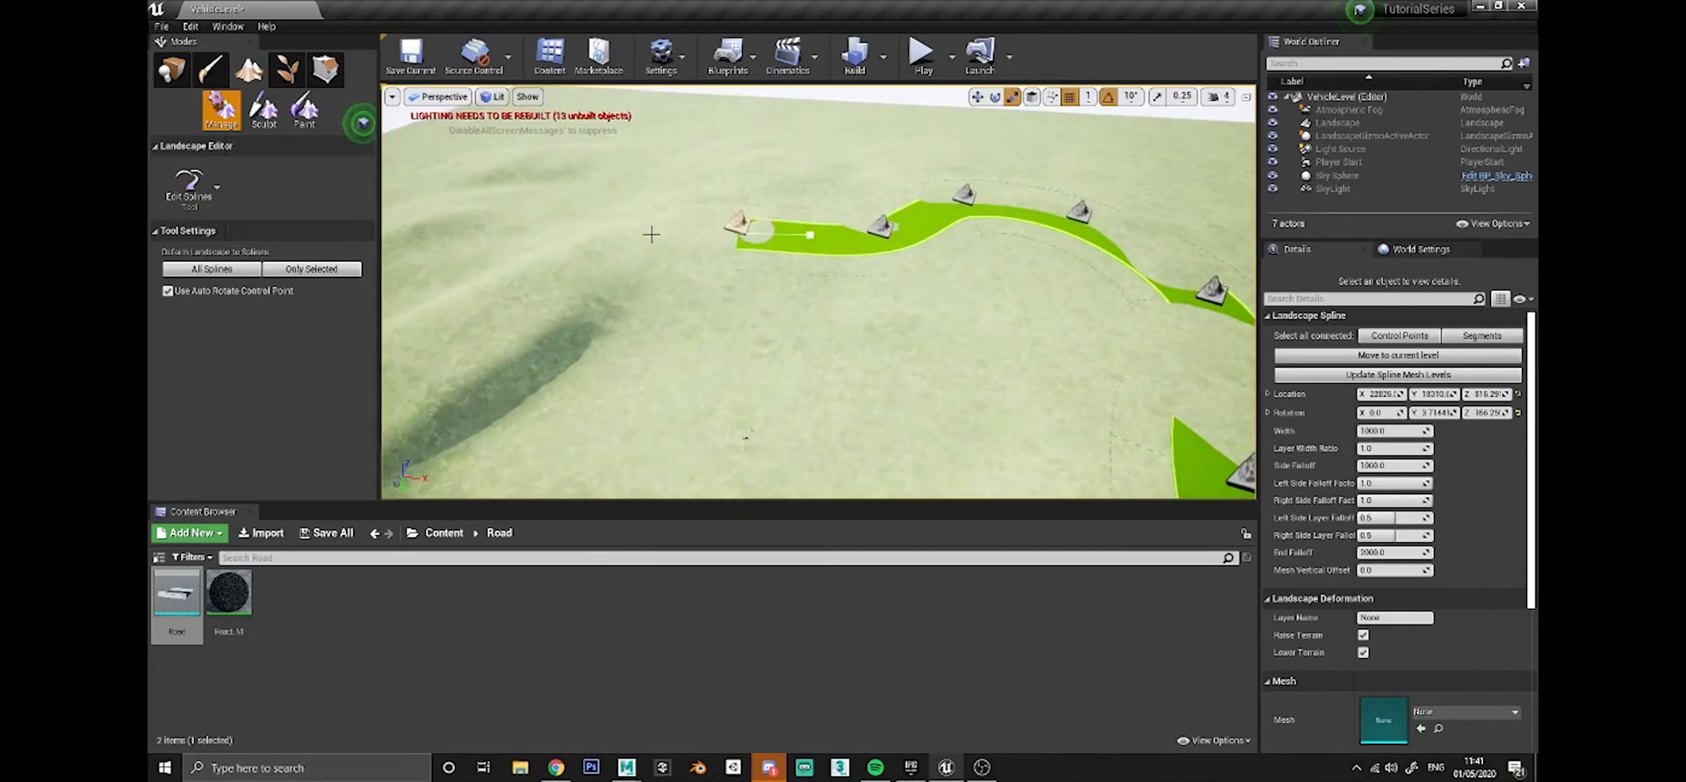
Run the spline along the dark slope and past the starting segment with additional control points.
{"action": "left_click", "coordinate": [652, 234], "text": "ctrl"}
{"action": "left_click", "coordinate": [562, 269], "text": "ctrl"}
{"action": "right_click_drag", "start_coordinate": [686, 288], "coordinate": [482, 300]}
{"action": "left_click", "coordinate": [679, 267], "text": "ctrl"}
{"action": "left_click", "coordinate": [868, 219], "text": "ctrl"}
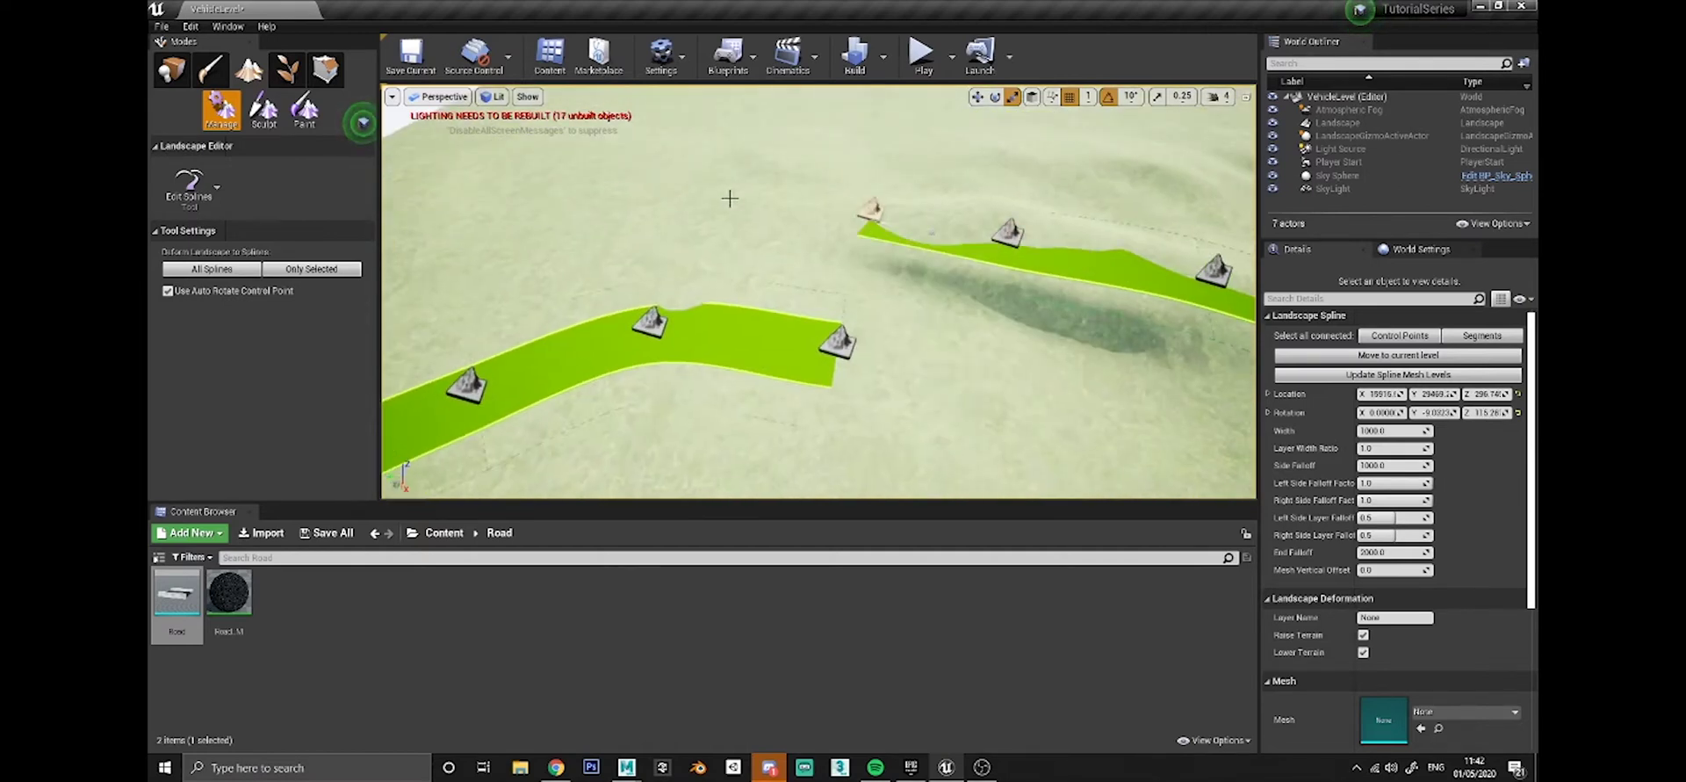
{"action": "left_click", "coordinate": [445, 241], "text": "ctrl"}
{"action": "right_click_drag", "start_coordinate": [754, 324], "coordinate": [941, 226]}
{"action": "key", "text": "w"}
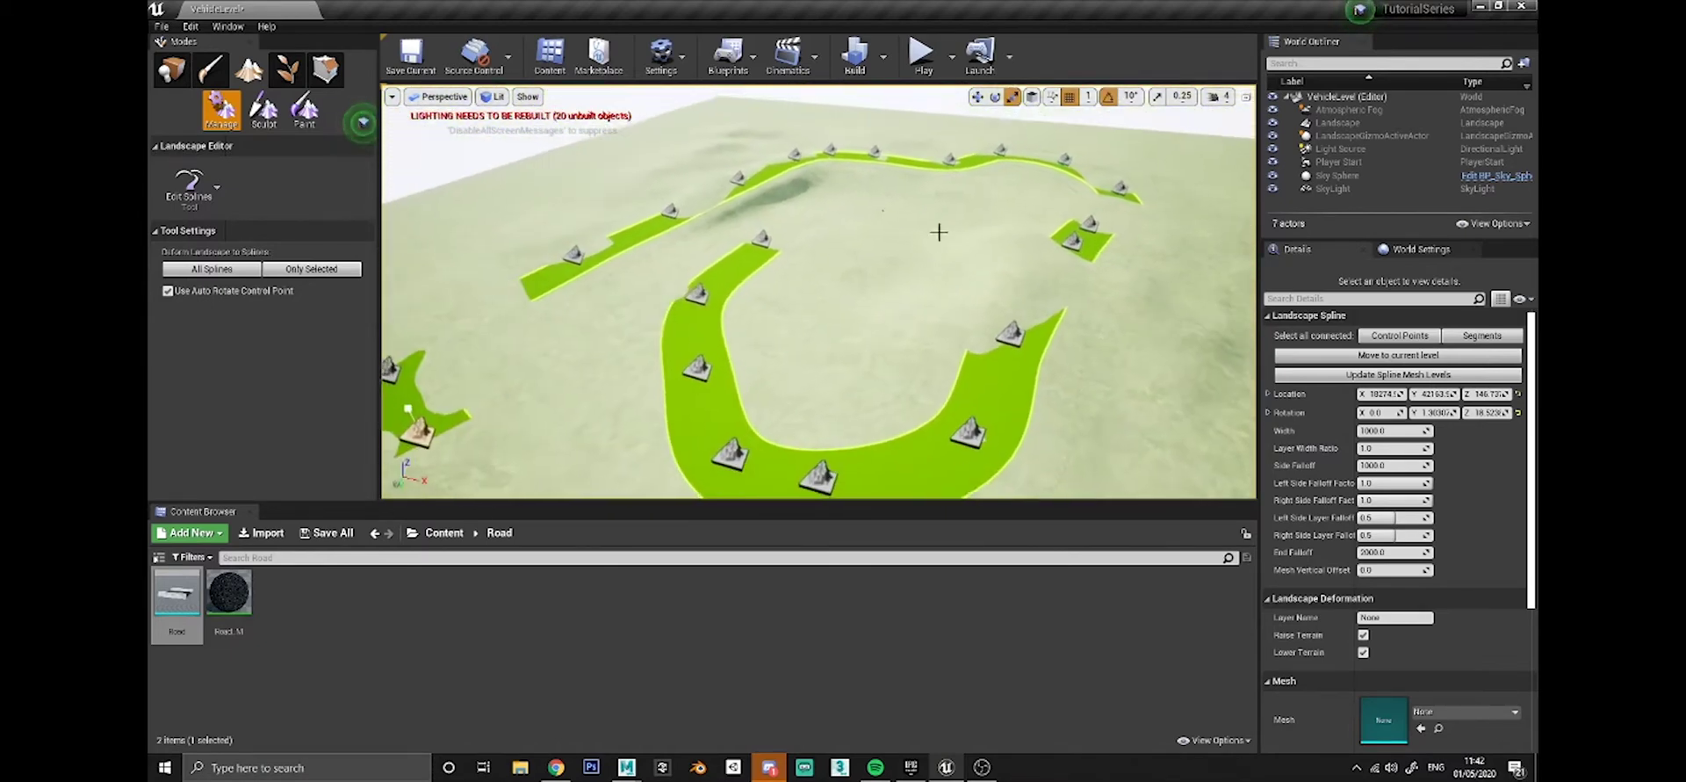
Select all connected segments of the landscape spline.
{"action": "key", "text": "s"}
{"action": "right_click_drag", "start_coordinate": [1166, 331], "coordinate": [1067, 324]}
{"action": "key", "text": "w"}
{"action": "key", "text": "w"}
{"action": "right_click_drag", "start_coordinate": [927, 316], "coordinate": [1008, 451]}
{"action": "key", "text": "s"}
{"action": "key", "text": "w"}
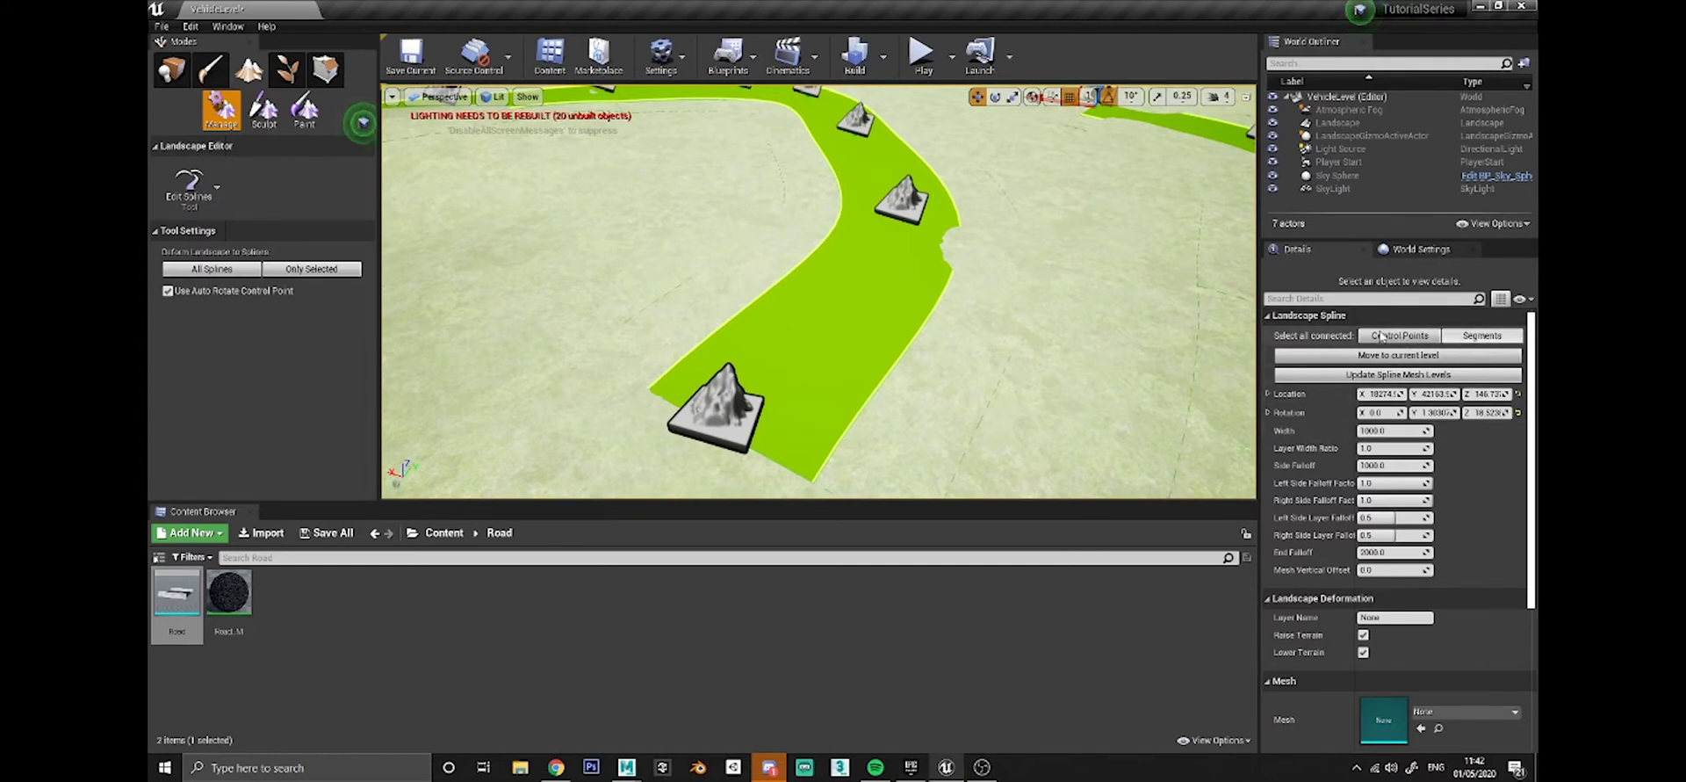
{"action": "left_click", "coordinate": [1484, 336]}
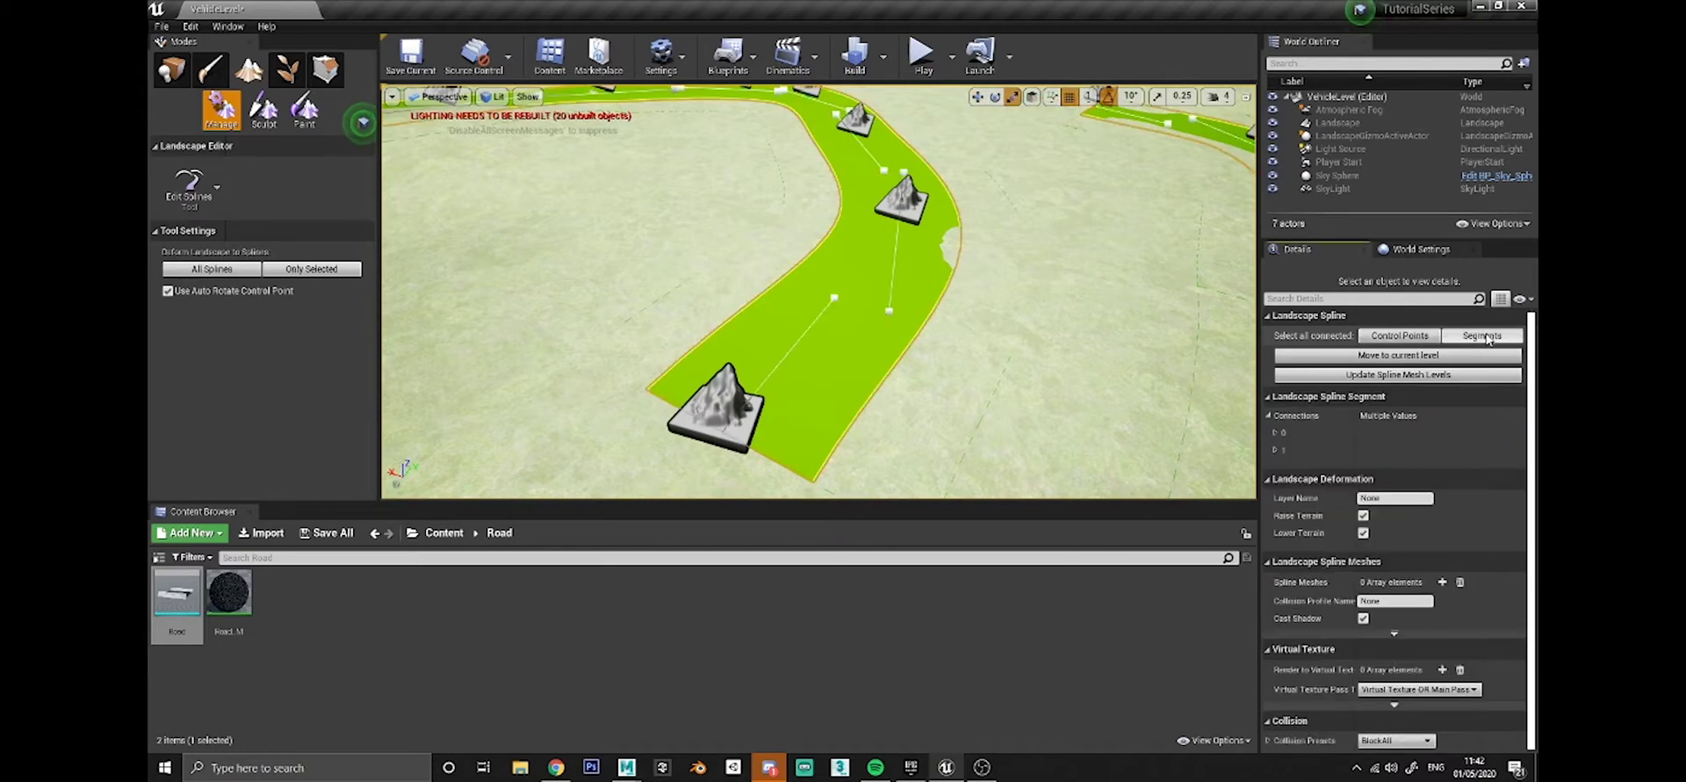
Add one Spline Meshes array element to the selected segments and expand its settings.
{"action": "right_click_drag", "start_coordinate": [1196, 260], "coordinate": [843, 285]}
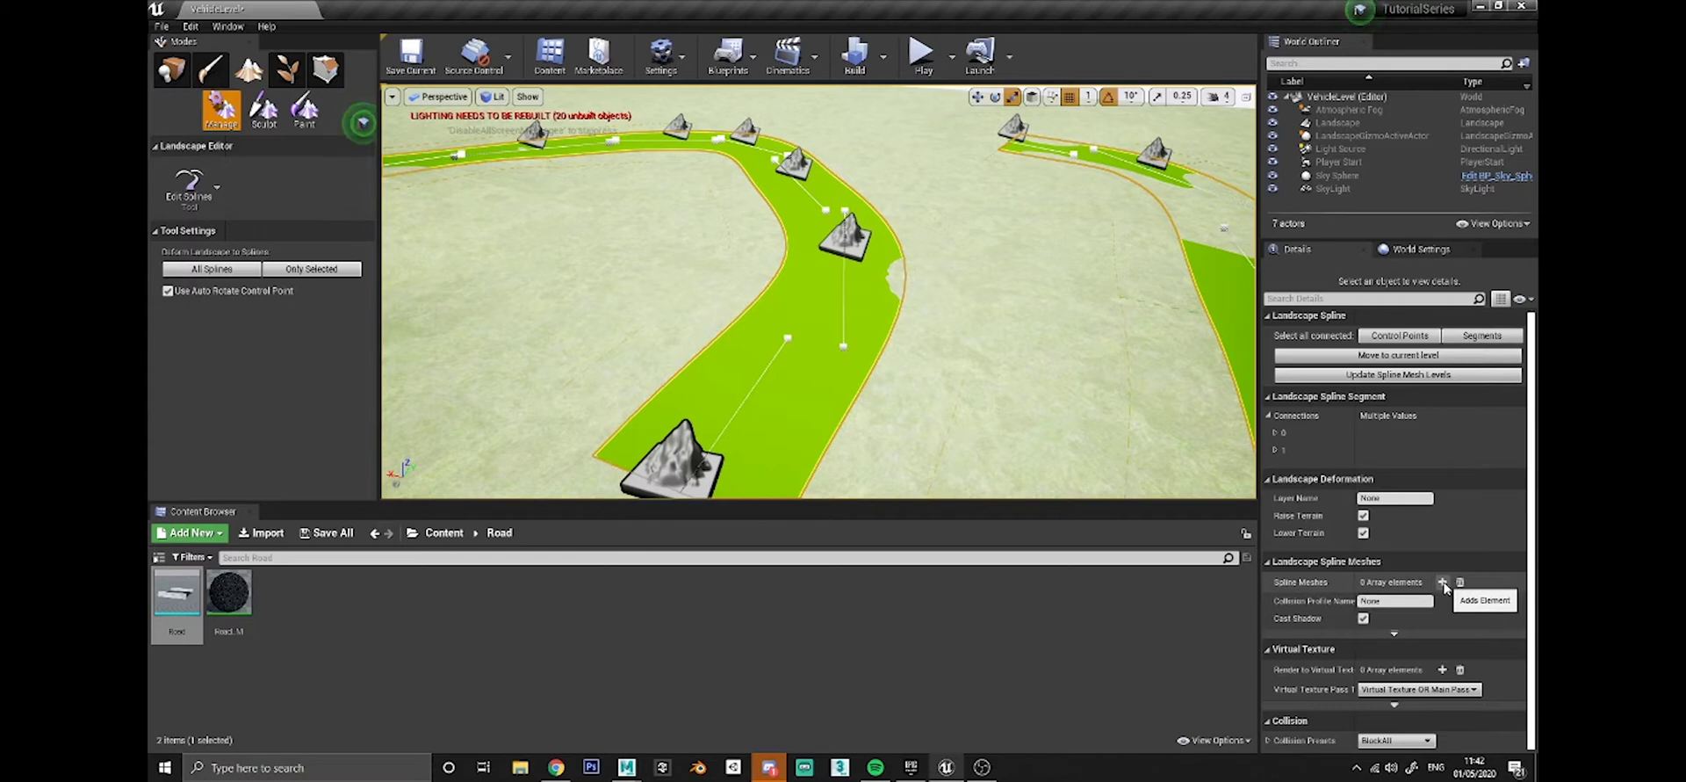
{"action": "left_click", "coordinate": [1443, 583]}
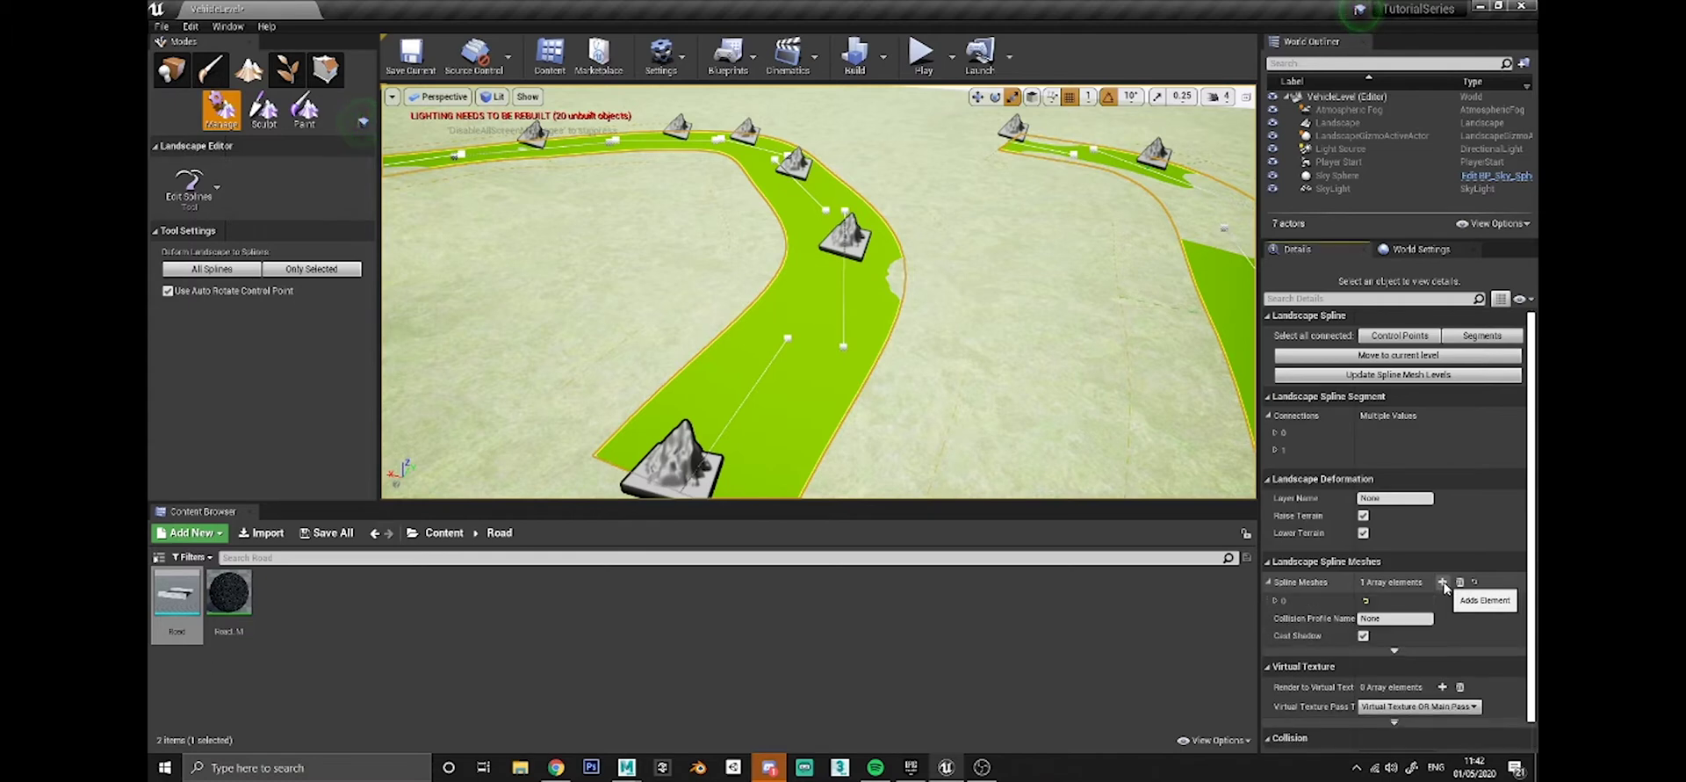
{"action": "left_click", "coordinate": [1274, 601]}
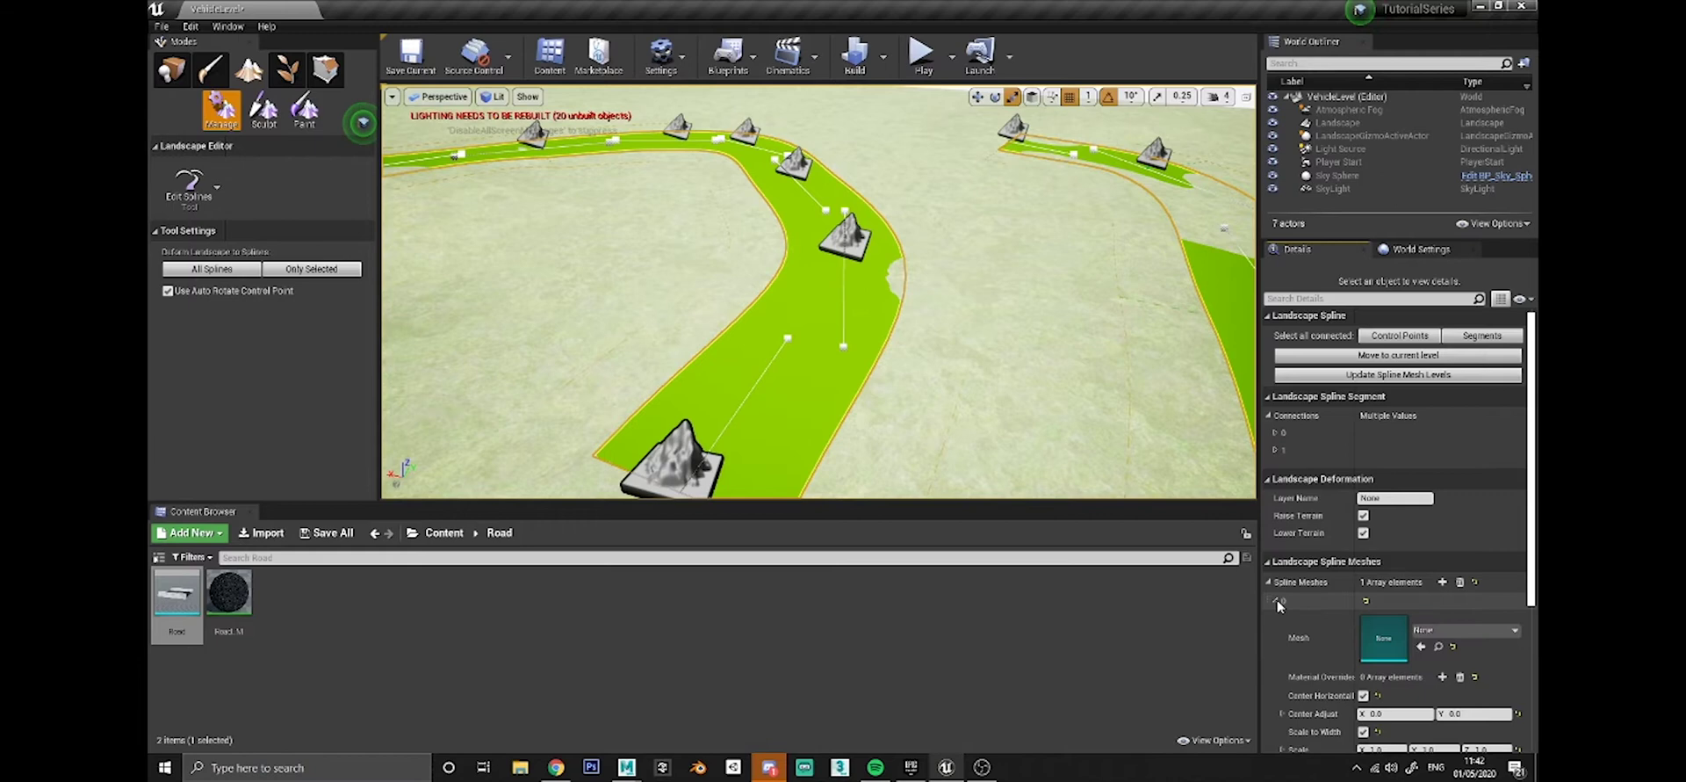
Assign the Road static mesh to the spline mesh element of the selected segments and check it along the track.
{"action": "left_click", "coordinate": [1431, 632]}
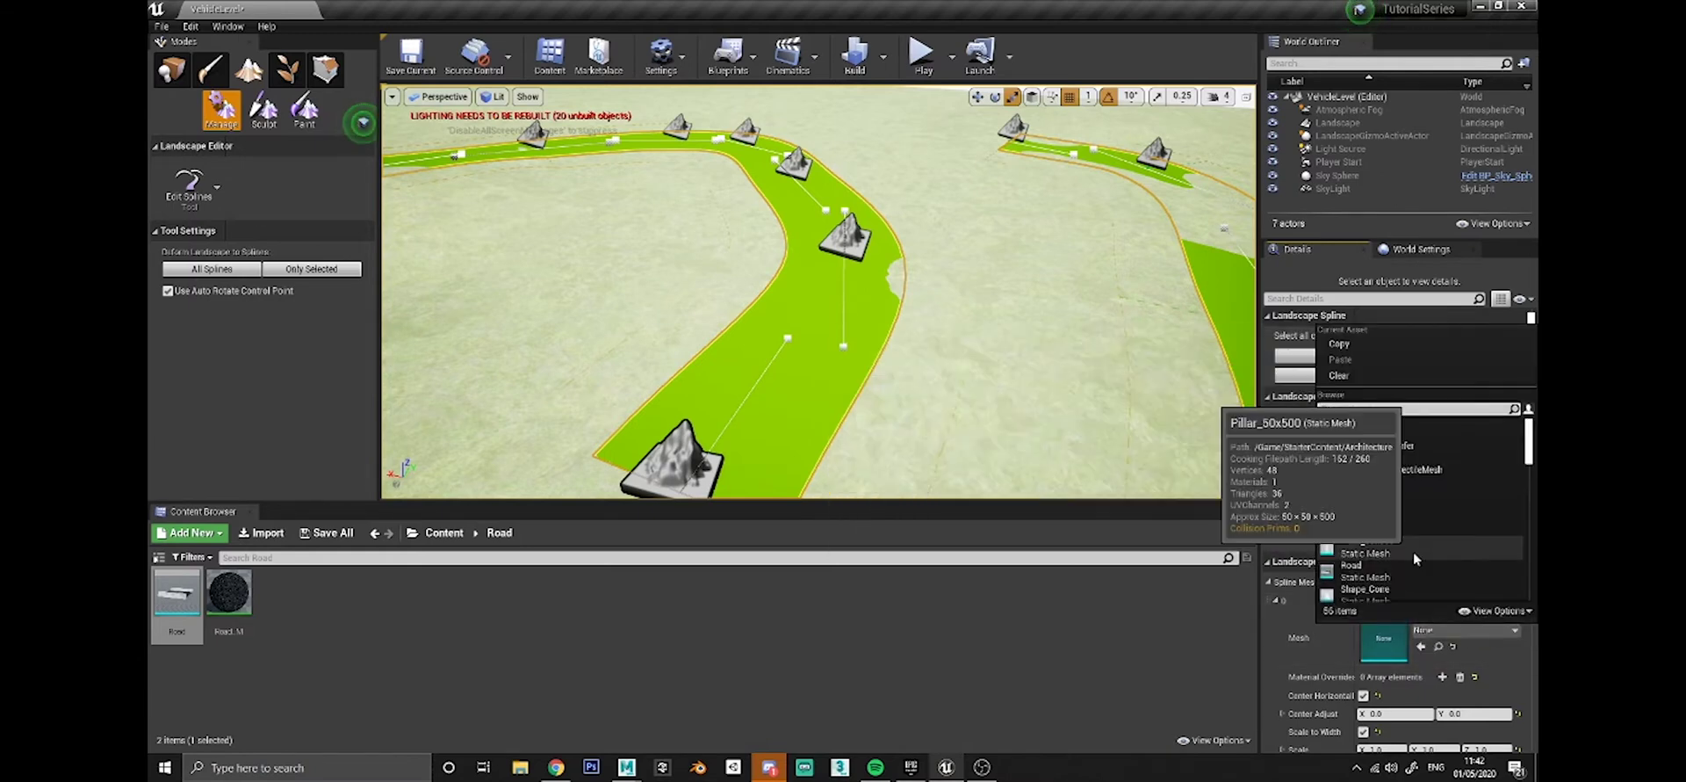
{"action": "type", "text": "ro"}
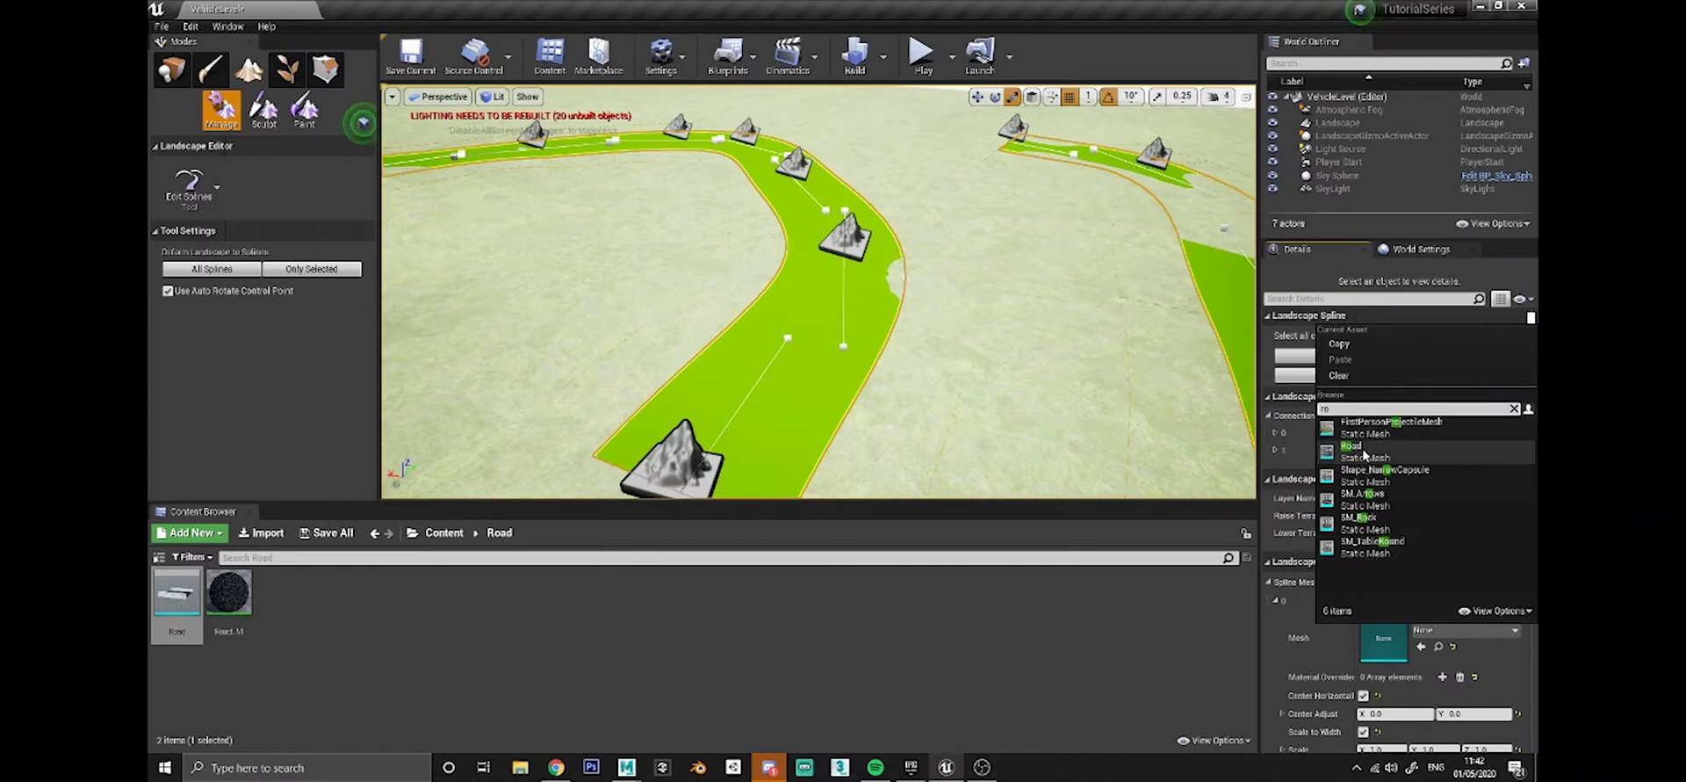
{"action": "left_click", "coordinate": [1352, 446]}
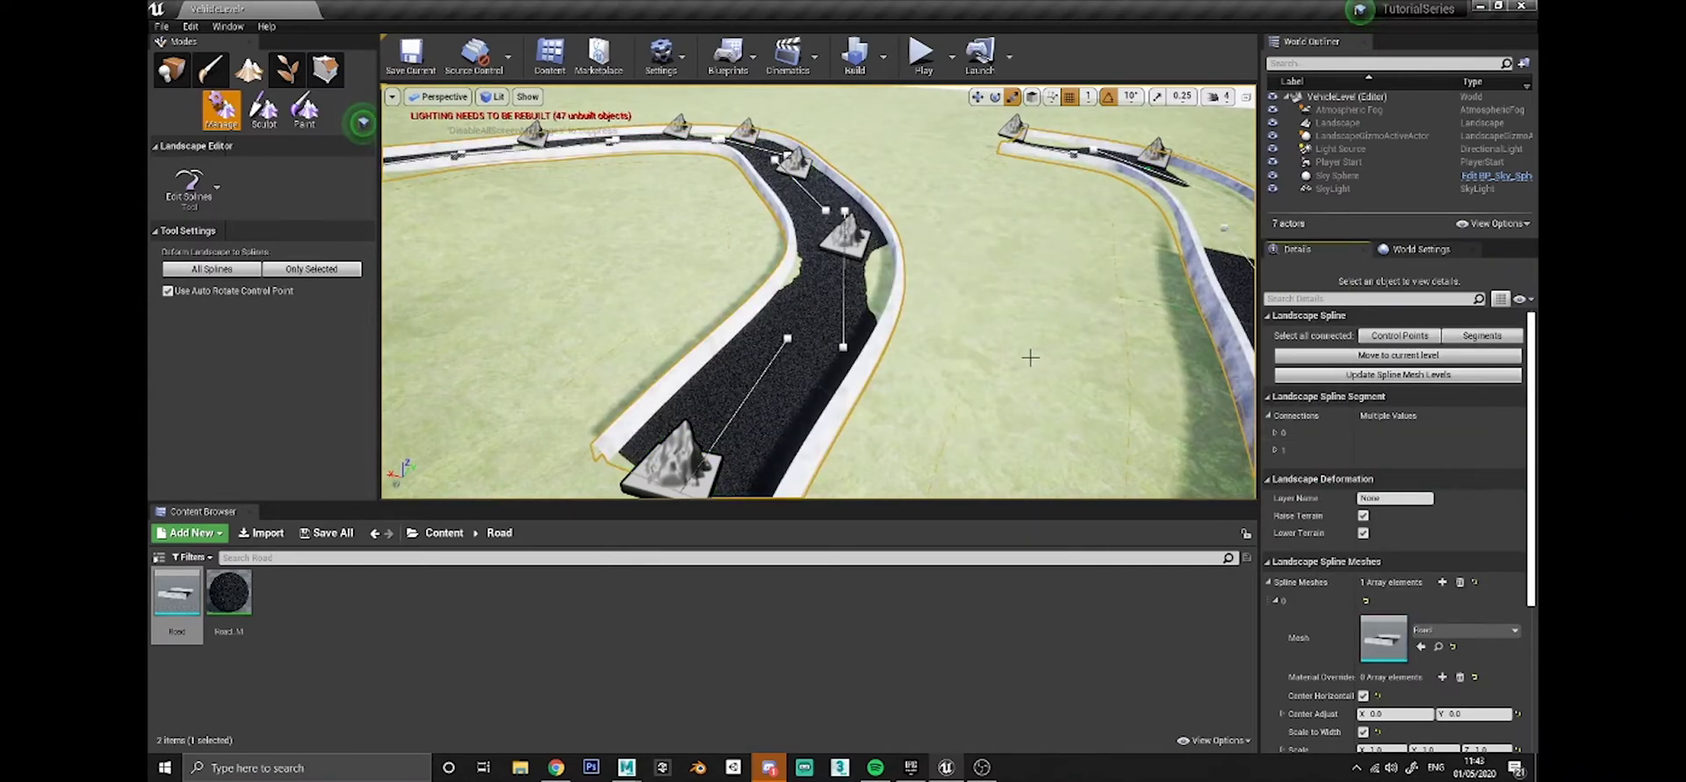
{"action": "right_click_drag", "start_coordinate": [1030, 358], "coordinate": [1133, 307]}
{"action": "key", "text": "w"}
{"action": "key", "text": "w"}
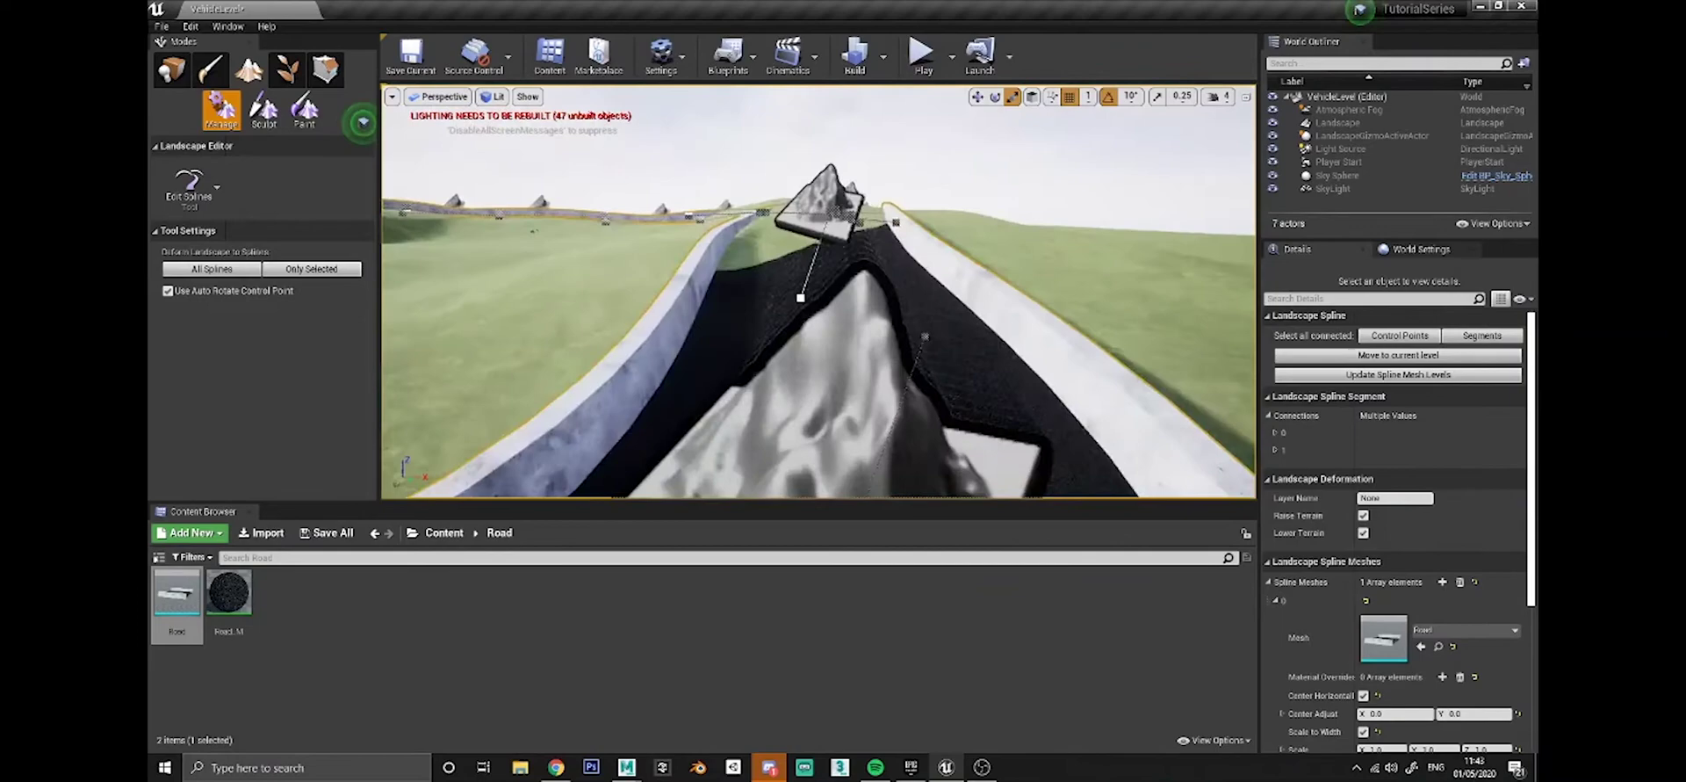
{"action": "right_click_drag", "start_coordinate": [918, 358], "coordinate": [918, 388]}
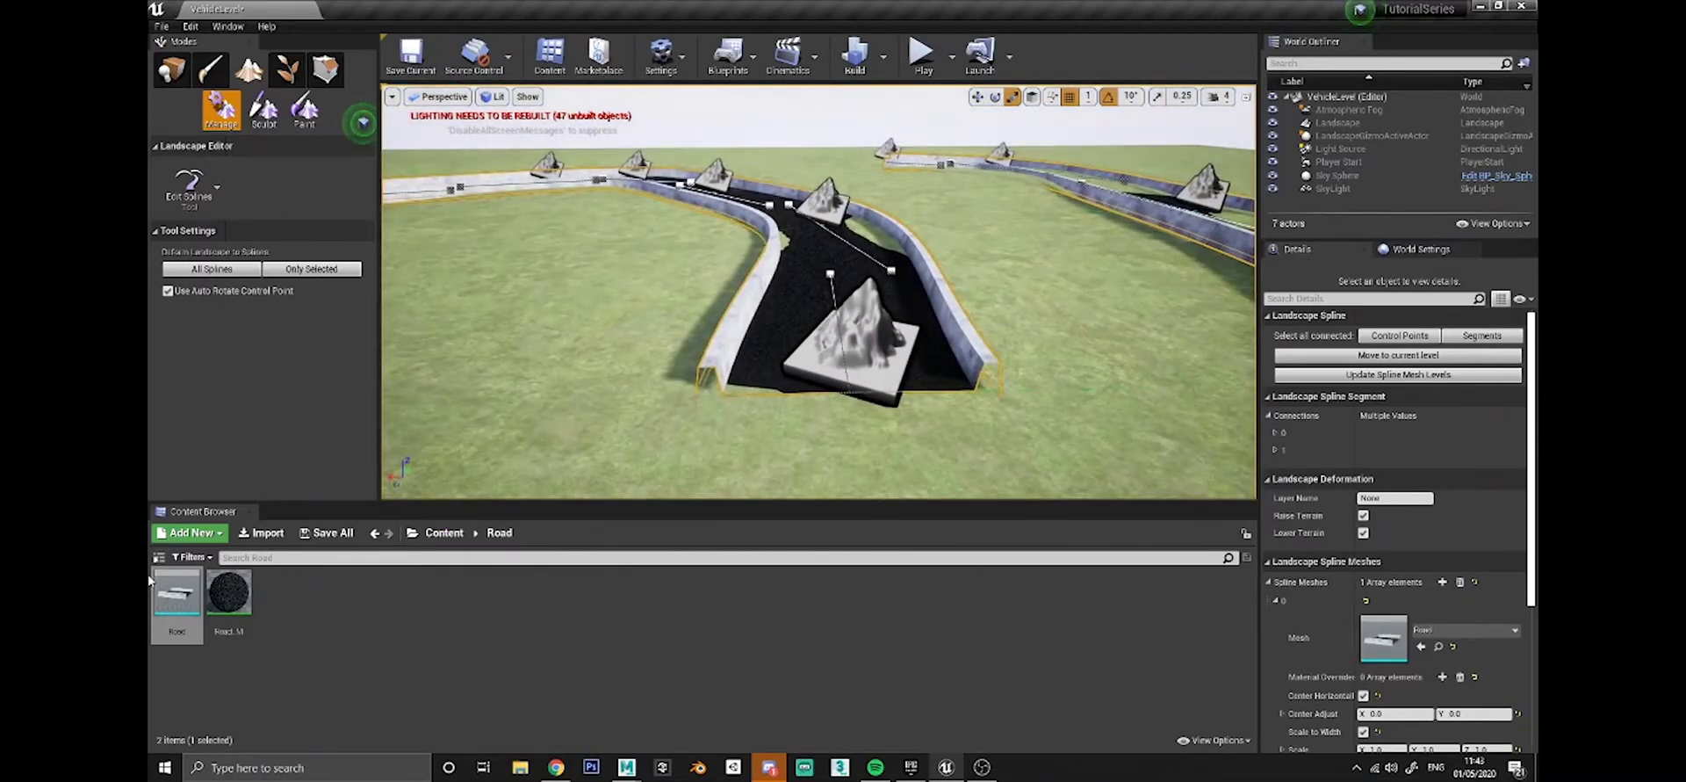
Open the Road static mesh and examine the shape of its road surface and side walls from several angles.
{"action": "mouse_move", "coordinate": [169, 597]}
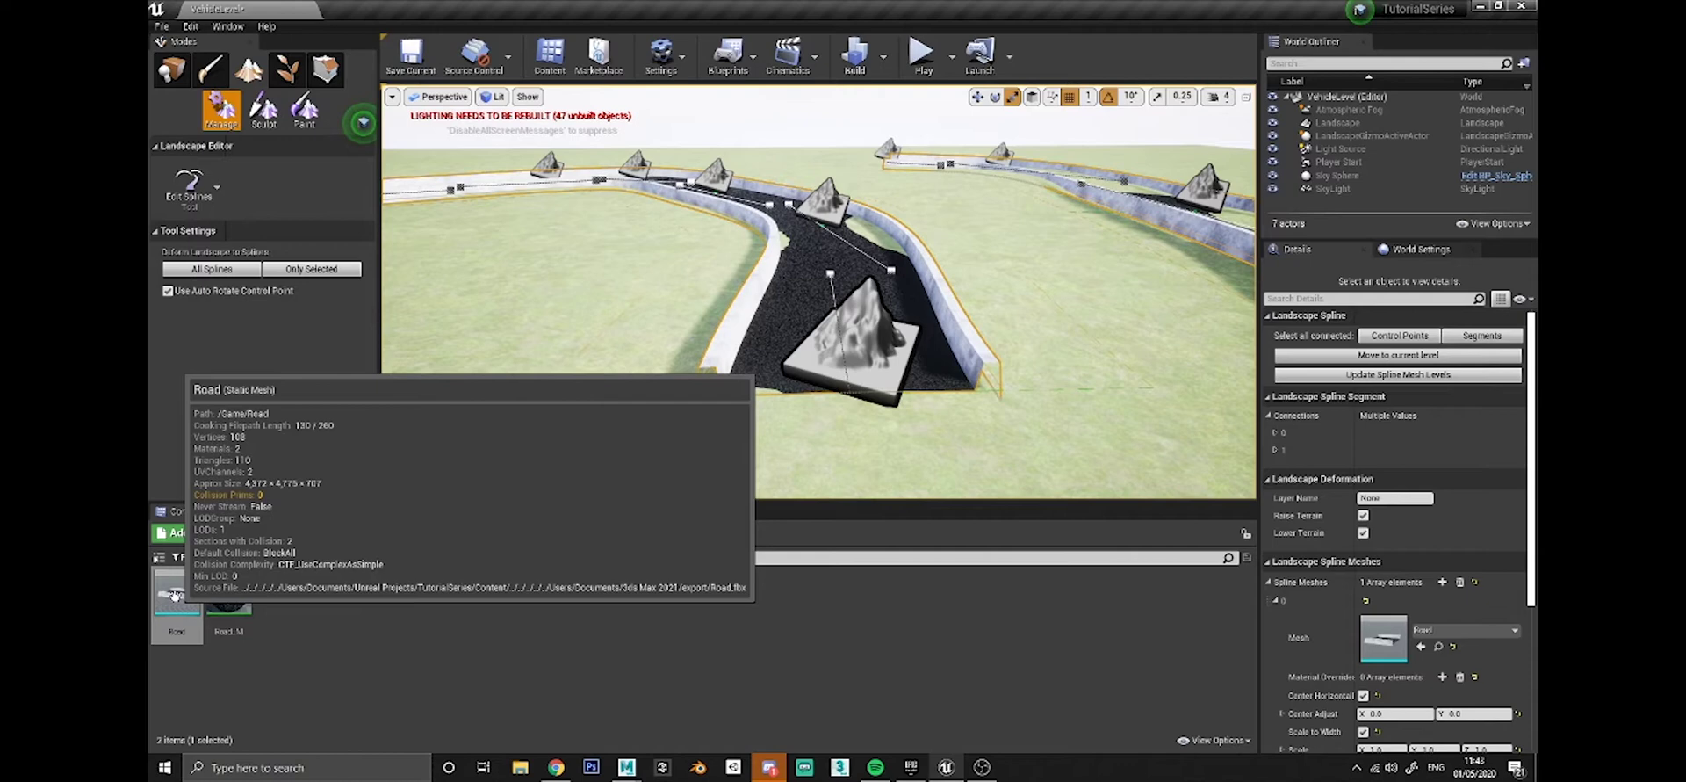
{"action": "double_click", "coordinate": [174, 596]}
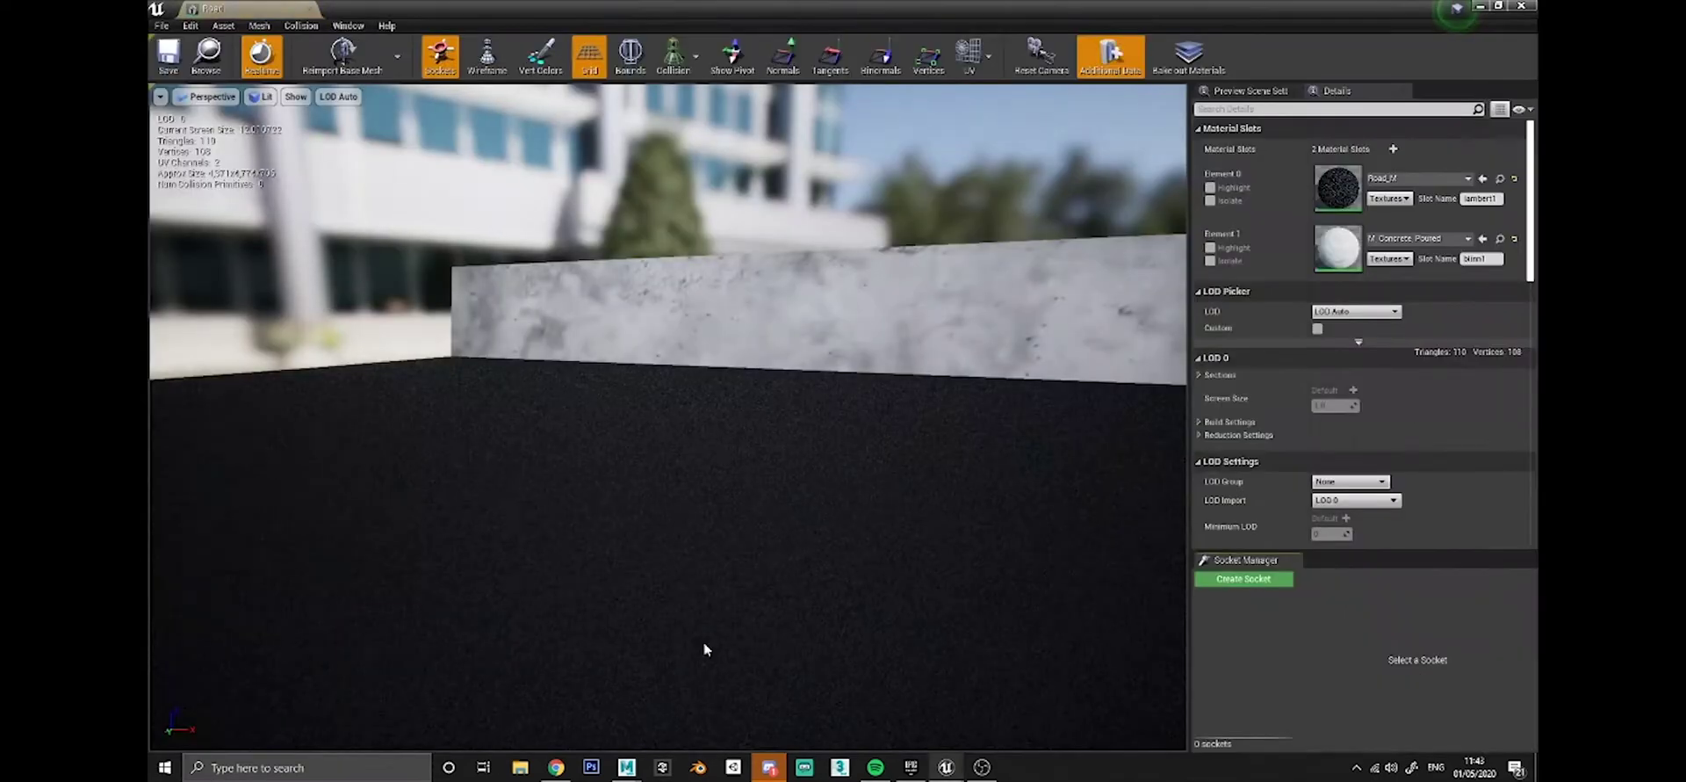
{"action": "key", "text": "s"}
{"action": "right_click_drag", "start_coordinate": [668, 417], "coordinate": [651, 452]}
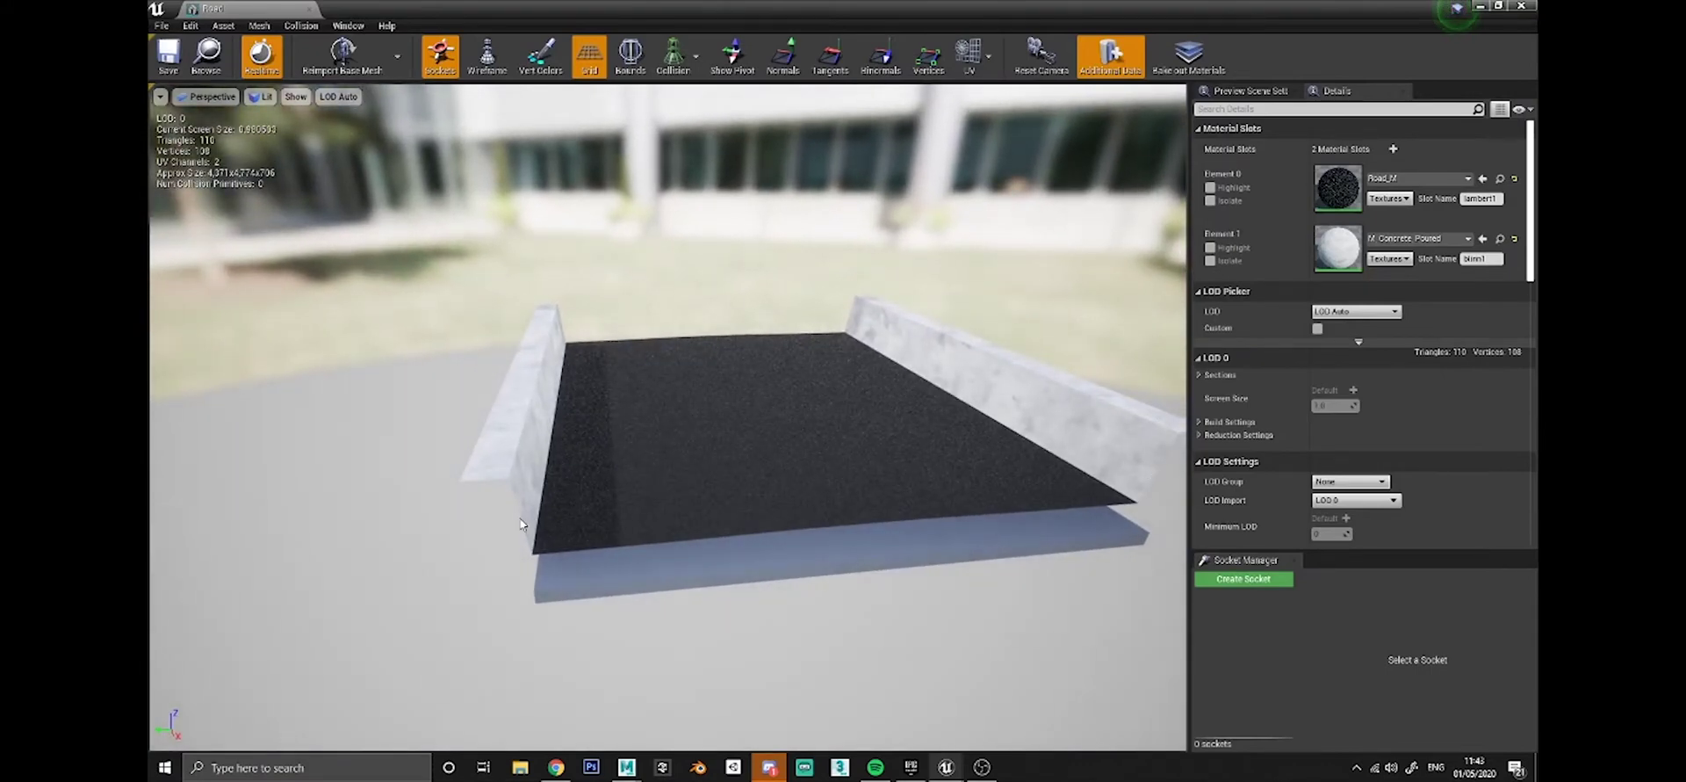
{"action": "left_click_drag", "start_coordinate": [918, 350], "coordinate": [845, 297], "text": "alt"}
{"action": "middle_click_drag", "start_coordinate": [606, 343], "coordinate": [590, 325], "text": "alt"}
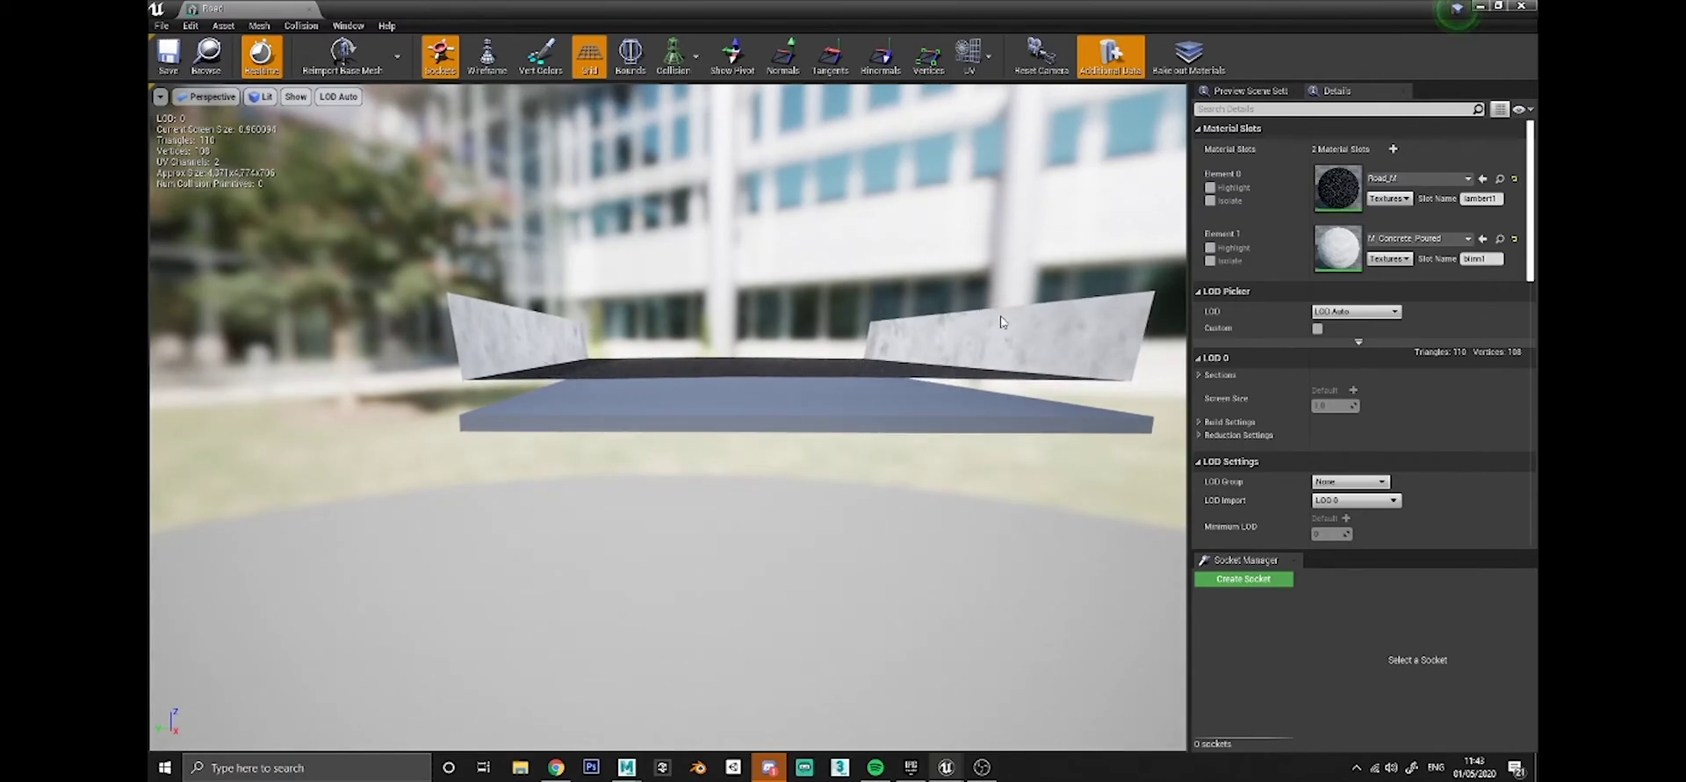
{"action": "mouse_move", "coordinate": [862, 402]}
{"action": "left_mouse_down"}
{"action": "mouse_move", "coordinate": [863, 377]}
{"action": "mouse_move", "coordinate": [858, 405]}
{"action": "left_mouse_up"}
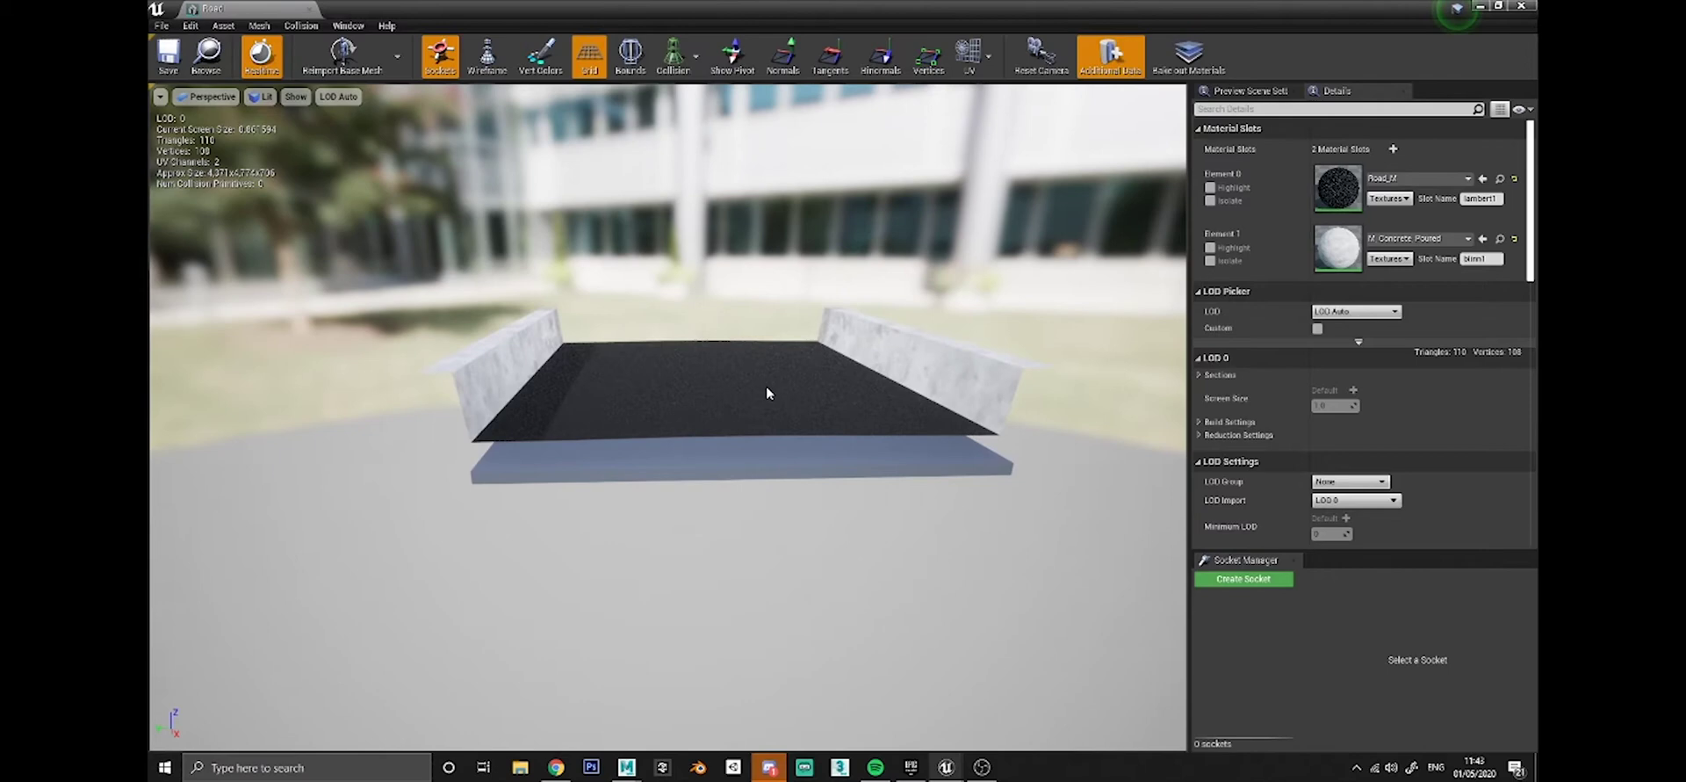
{"action": "left_click_drag", "start_coordinate": [687, 395], "coordinate": [663, 447], "text": "alt"}
{"action": "left_click", "coordinate": [674, 434]}
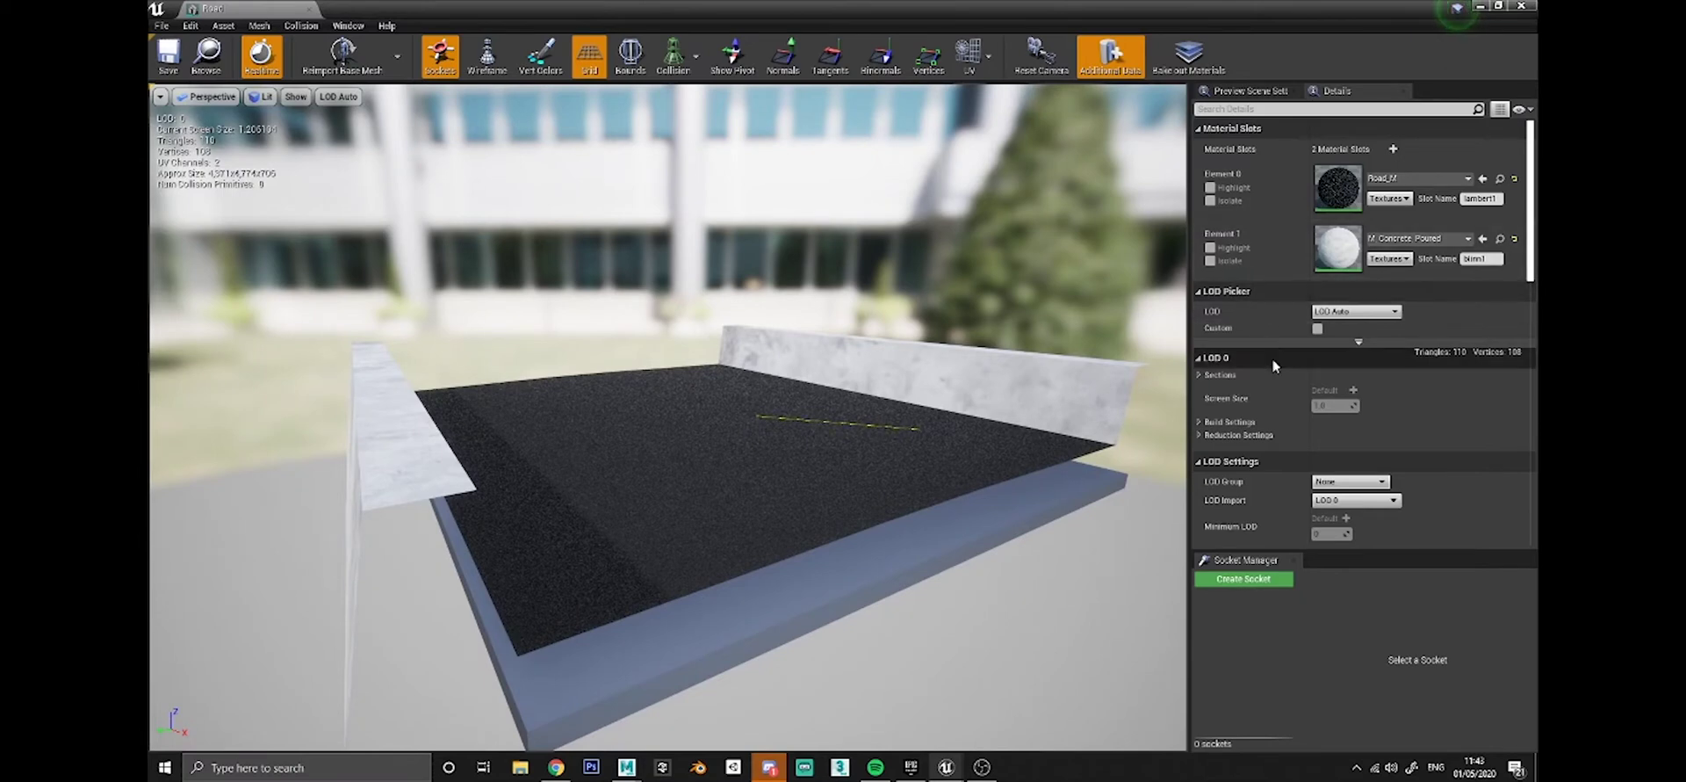
Review the Road mesh's collision settings, including Collision Complexity and the collision preset.
{"action": "scroll", "coordinate": [1272, 351], "scroll_direction": "down", "scroll_amount": 3}
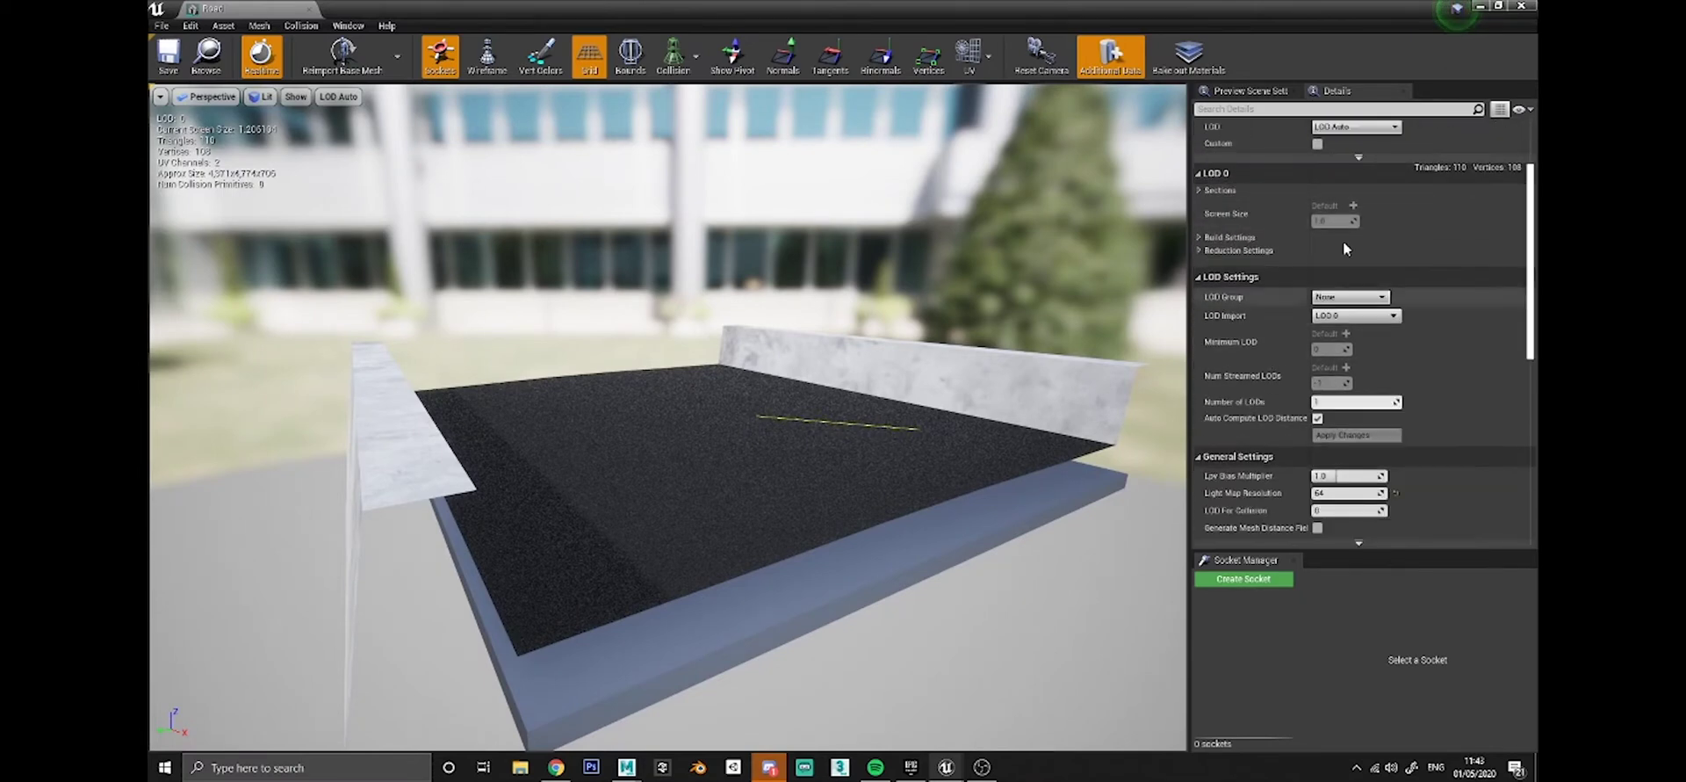
{"action": "scroll", "coordinate": [1328, 361], "scroll_direction": "down", "scroll_amount": 3}
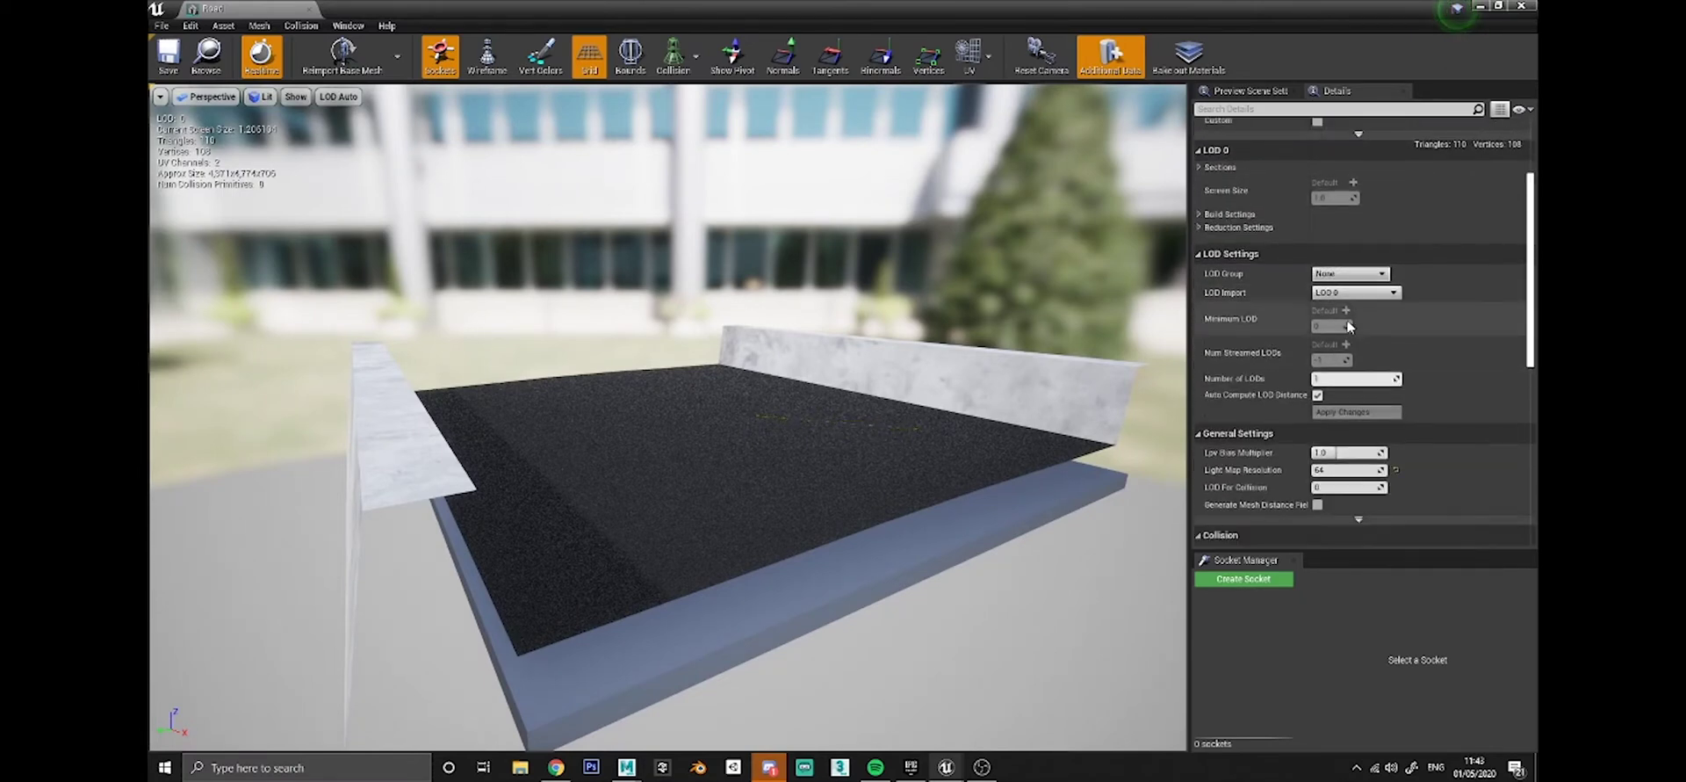
{"action": "scroll", "coordinate": [1326, 362], "scroll_direction": "down", "scroll_amount": 2}
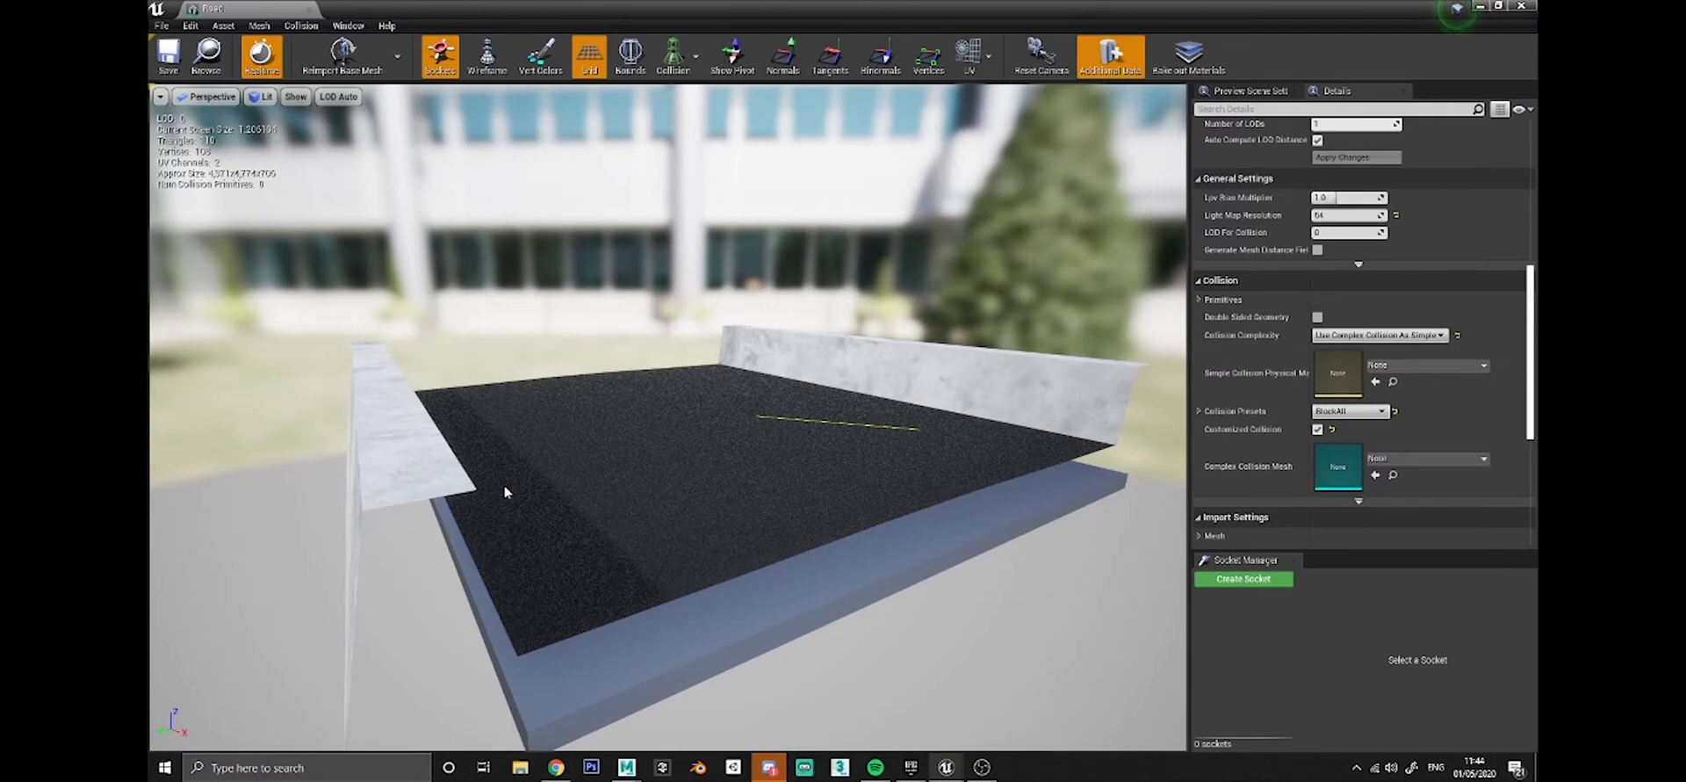
Close the Road mesh editor, deform the landscape to only the selected splines and check the road surface along the track.
{"action": "middle_click", "coordinate": [245, 7]}
{"action": "right_click_drag", "start_coordinate": [819, 291], "coordinate": [1249, 304]}
{"action": "right_click_drag", "start_coordinate": [1076, 369], "coordinate": [1113, 371]}
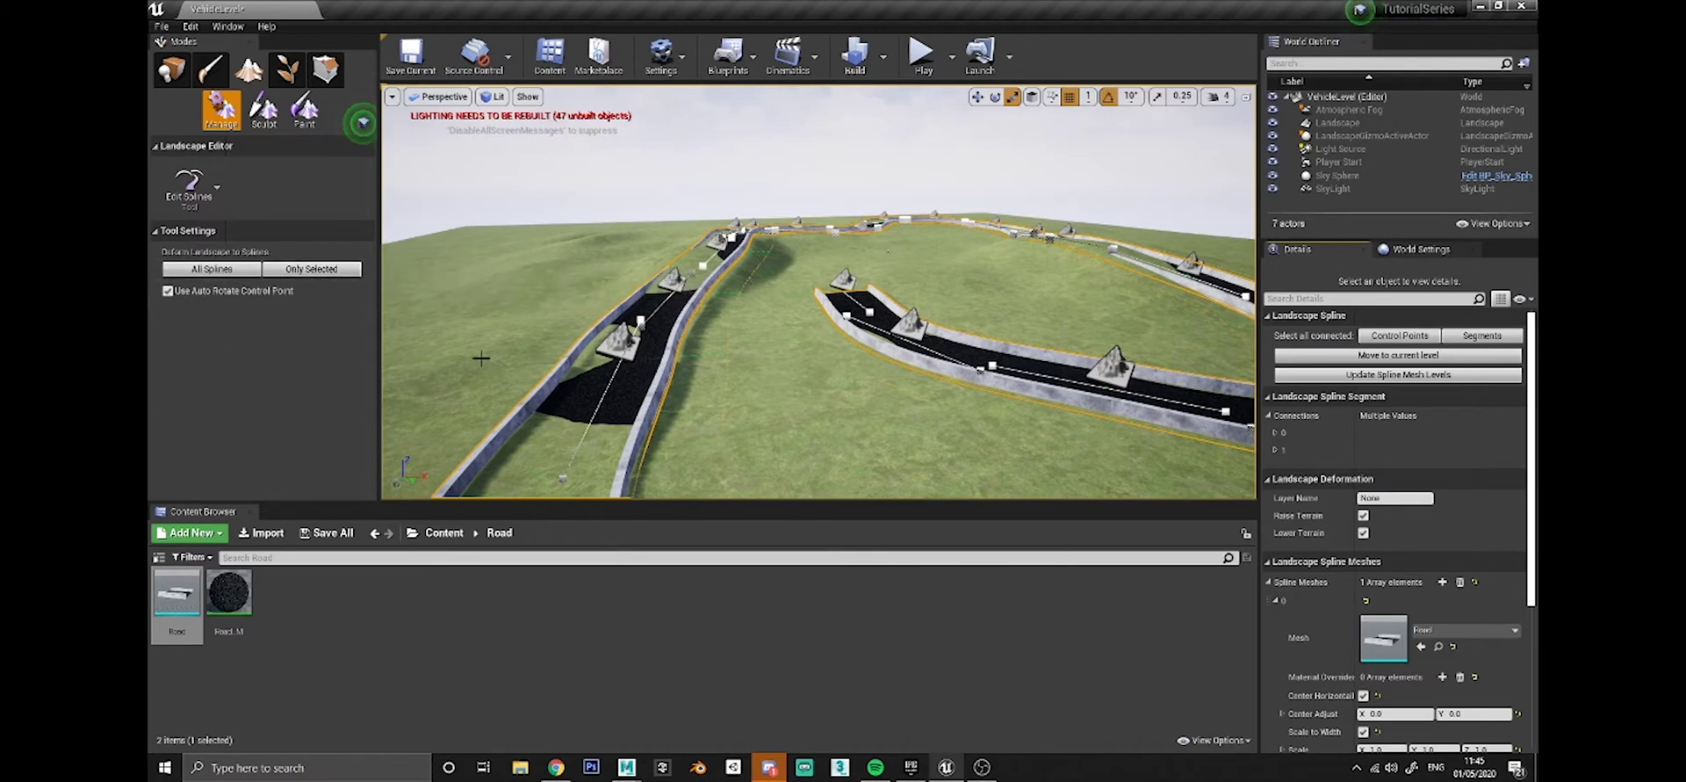
{"action": "left_click", "coordinate": [331, 270]}
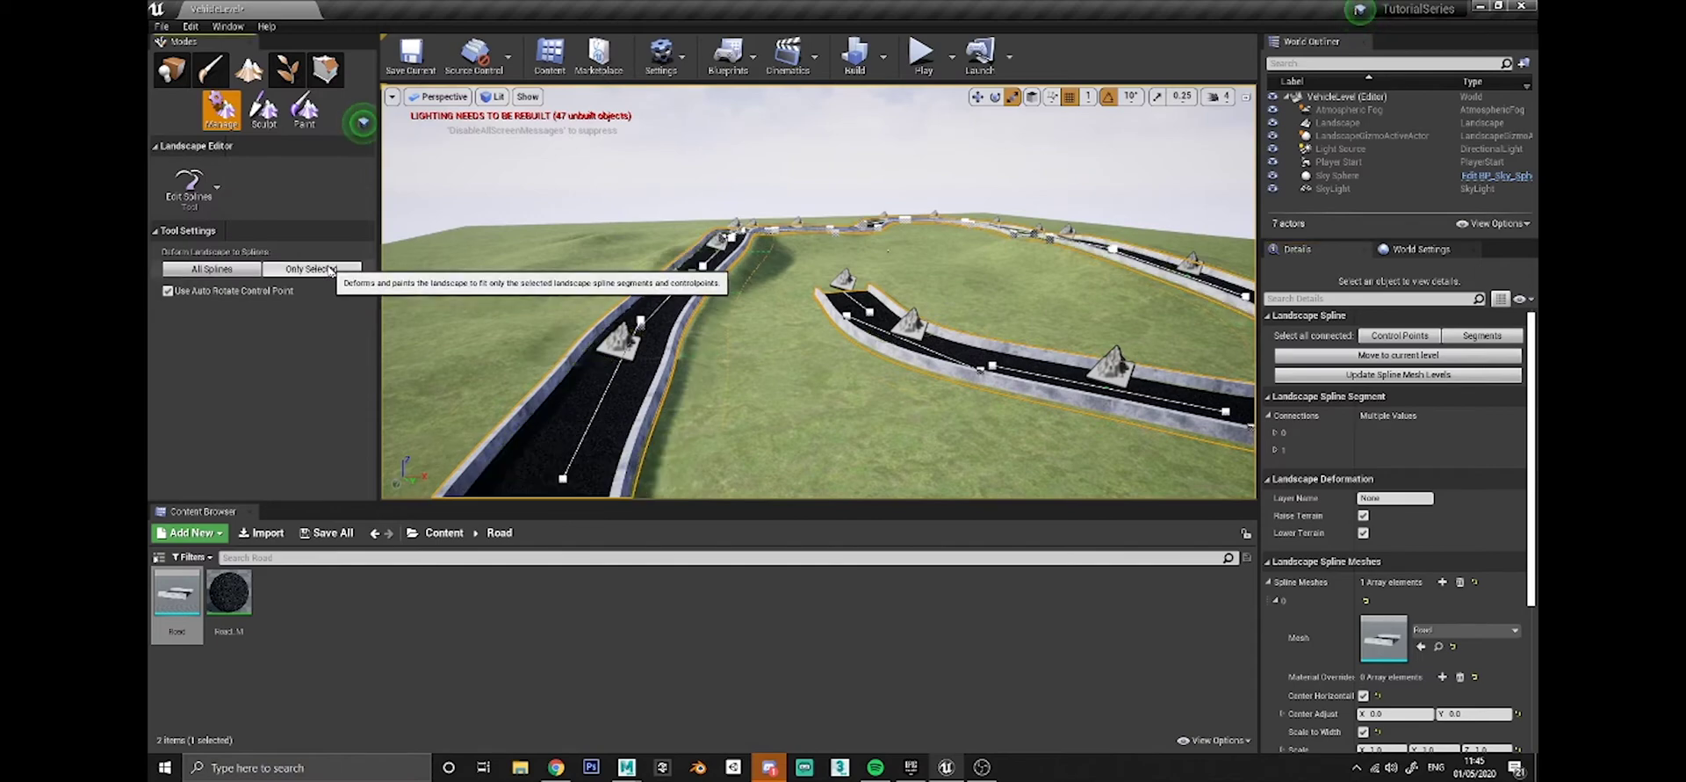
{"action": "right_click_drag", "start_coordinate": [806, 369], "coordinate": [731, 359]}
{"action": "key", "text": "w"}
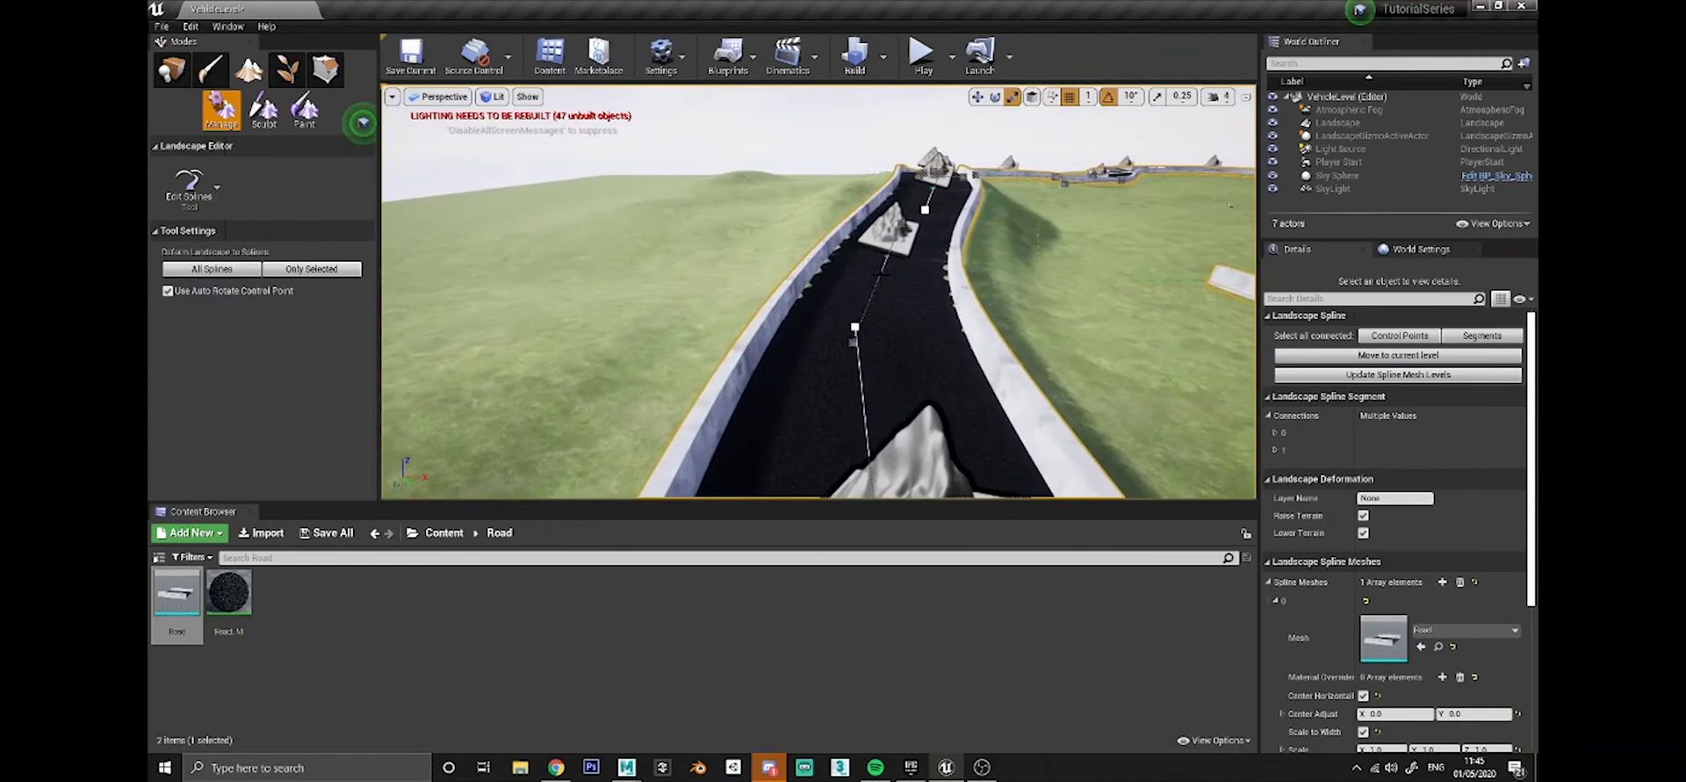
{"action": "key", "text": "w"}
{"action": "right_click_drag", "start_coordinate": [996, 255], "coordinate": [996, 241]}
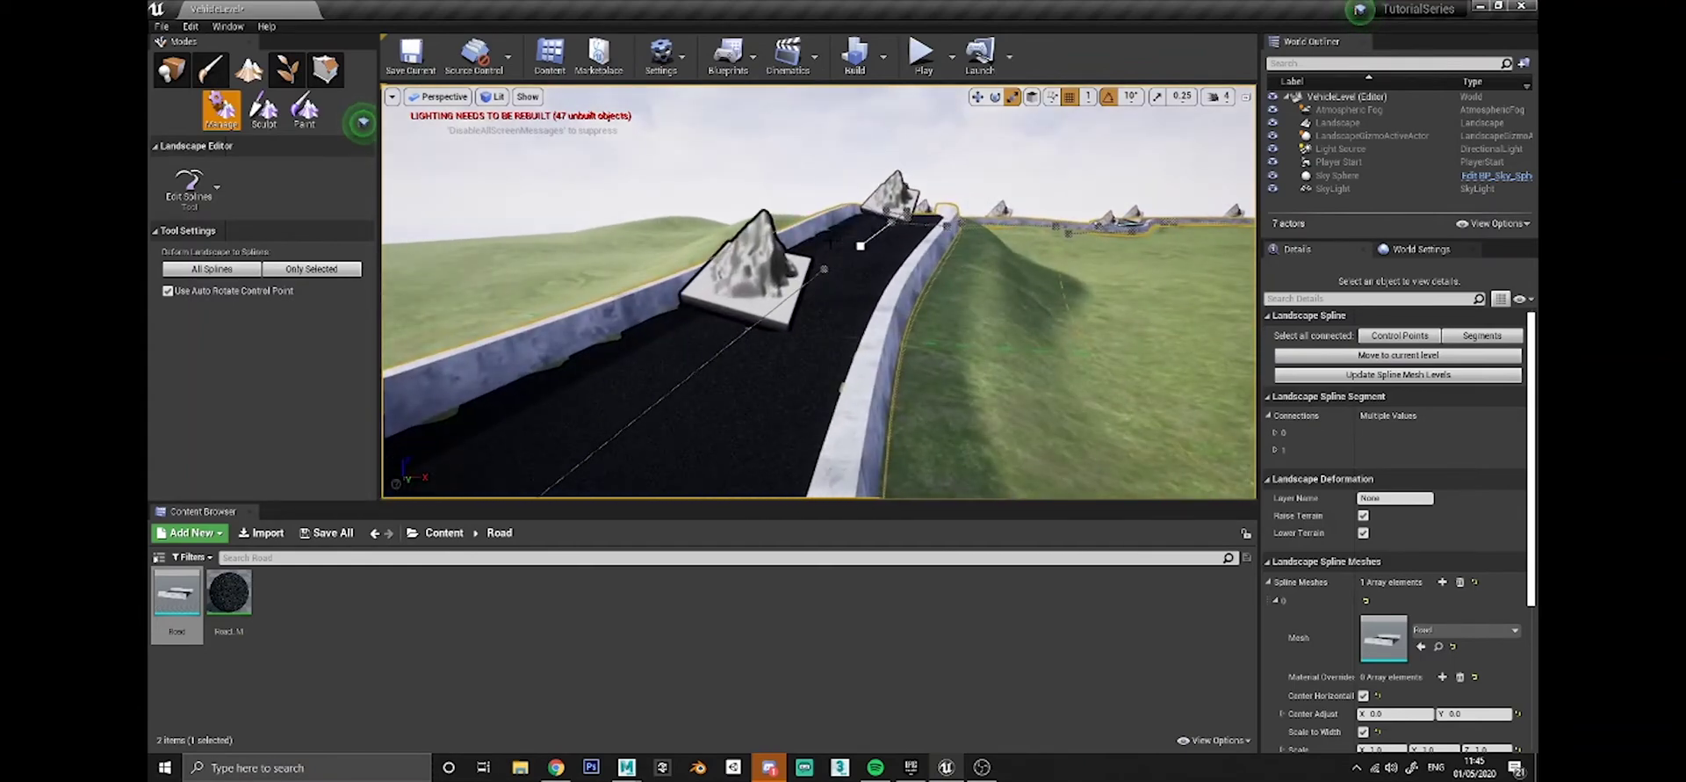
{"action": "key", "text": "w"}
{"action": "right_click_drag", "start_coordinate": [831, 244], "coordinate": [869, 255]}
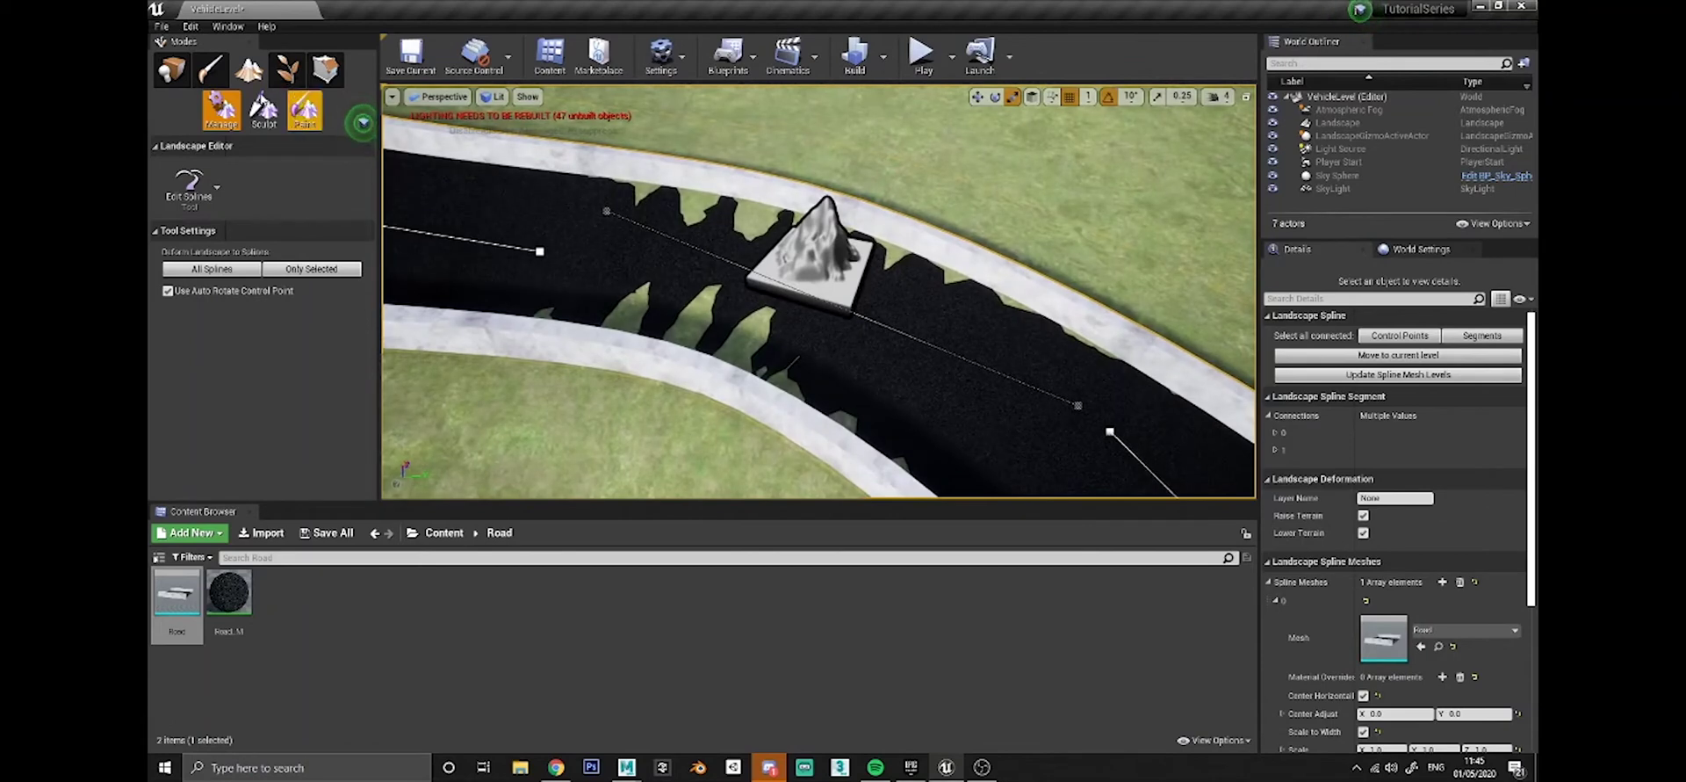
Smooth the terrain under and beside the road along the track with the Smooth sculpt tool.
{"action": "left_click", "coordinate": [264, 109]}
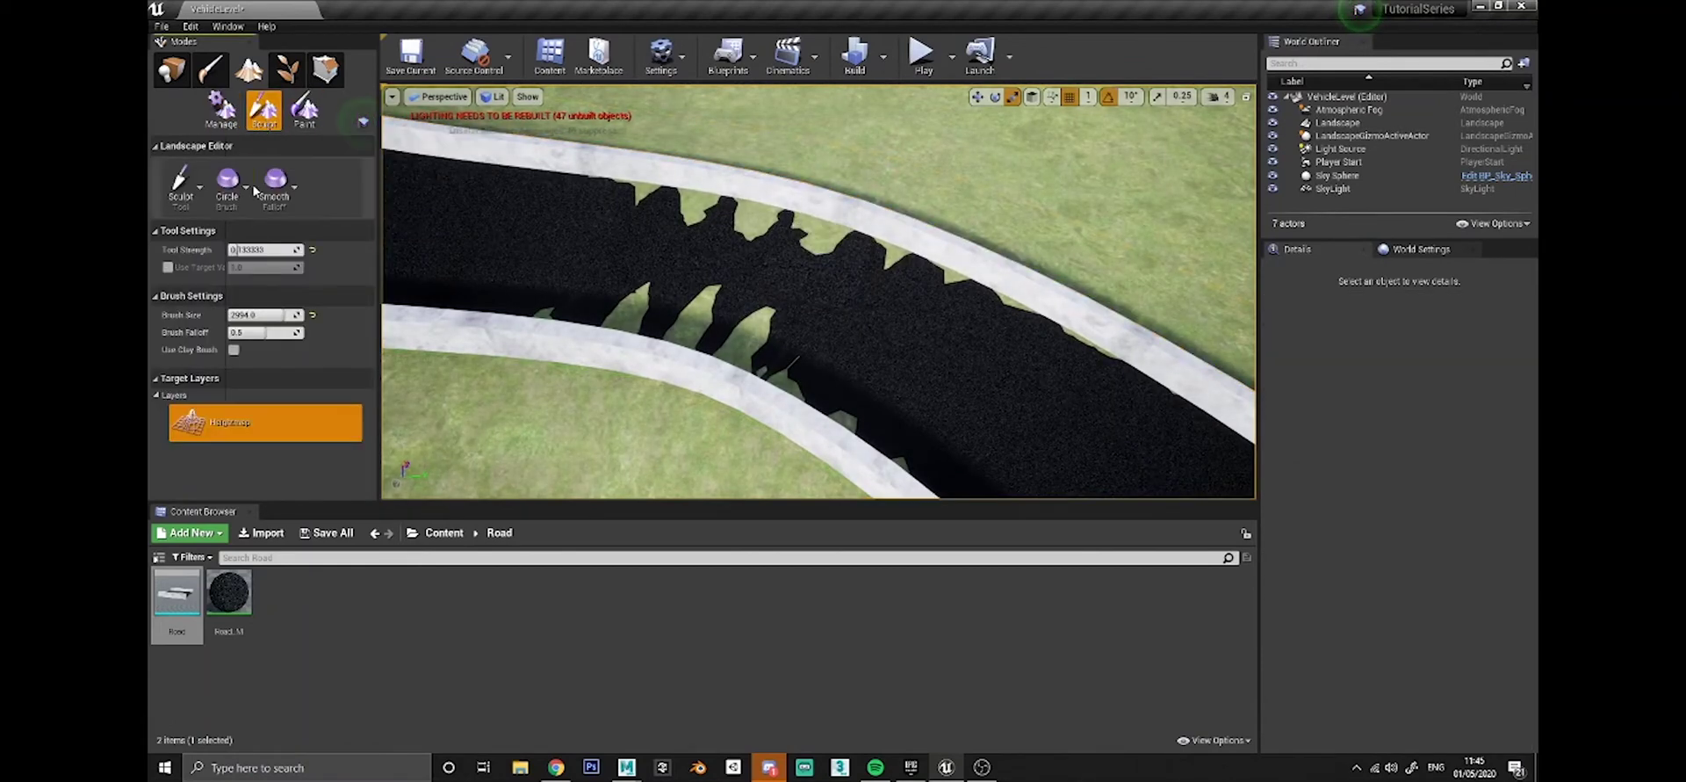
{"action": "left_click", "coordinate": [187, 193]}
{"action": "left_click", "coordinate": [233, 247]}
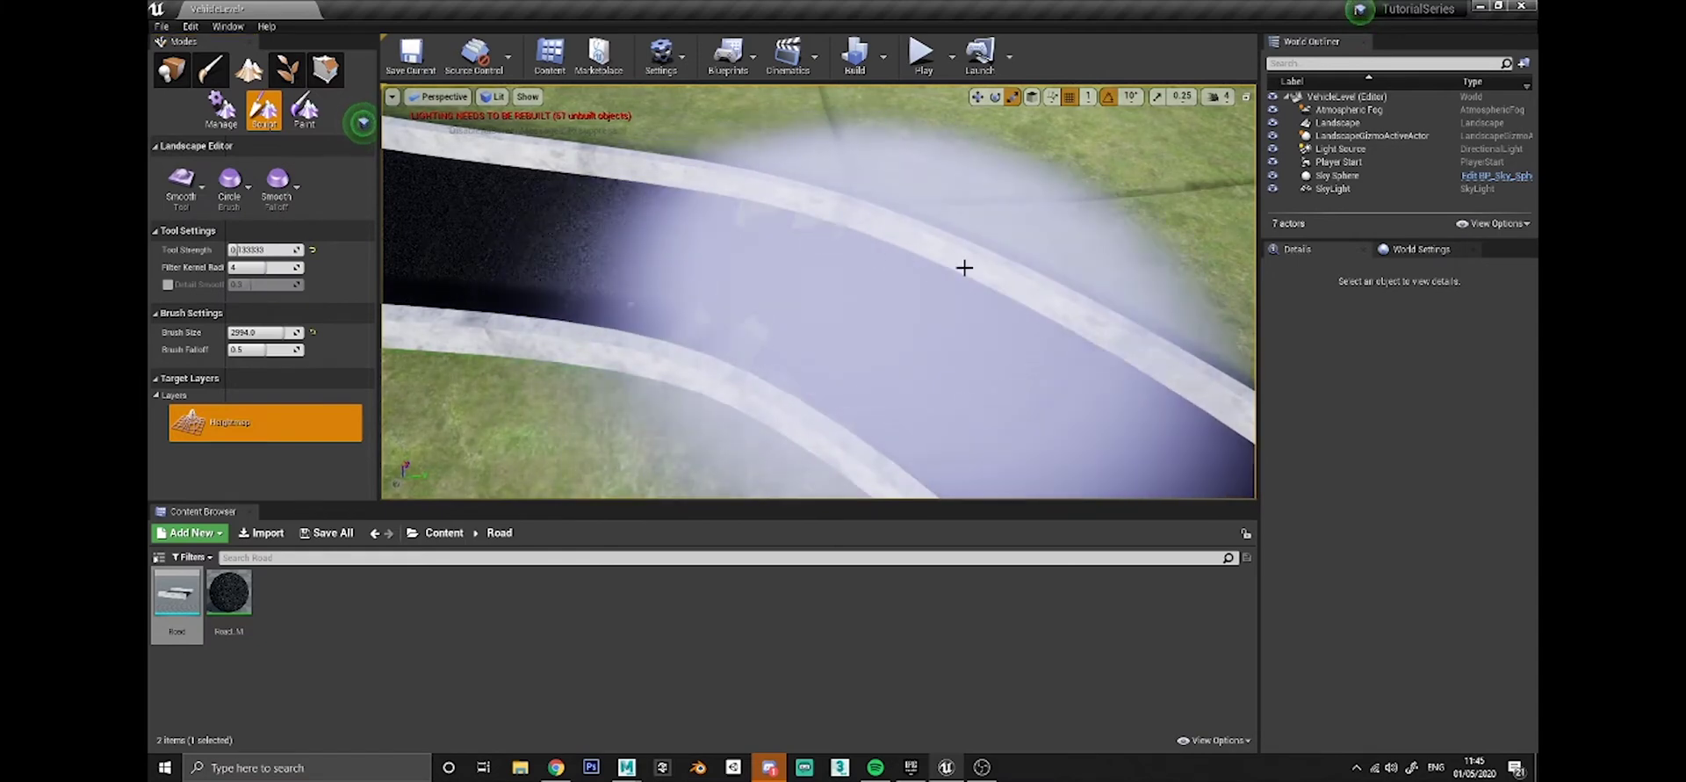
{"action": "right_click_drag", "start_coordinate": [963, 454], "coordinate": [807, 236]}
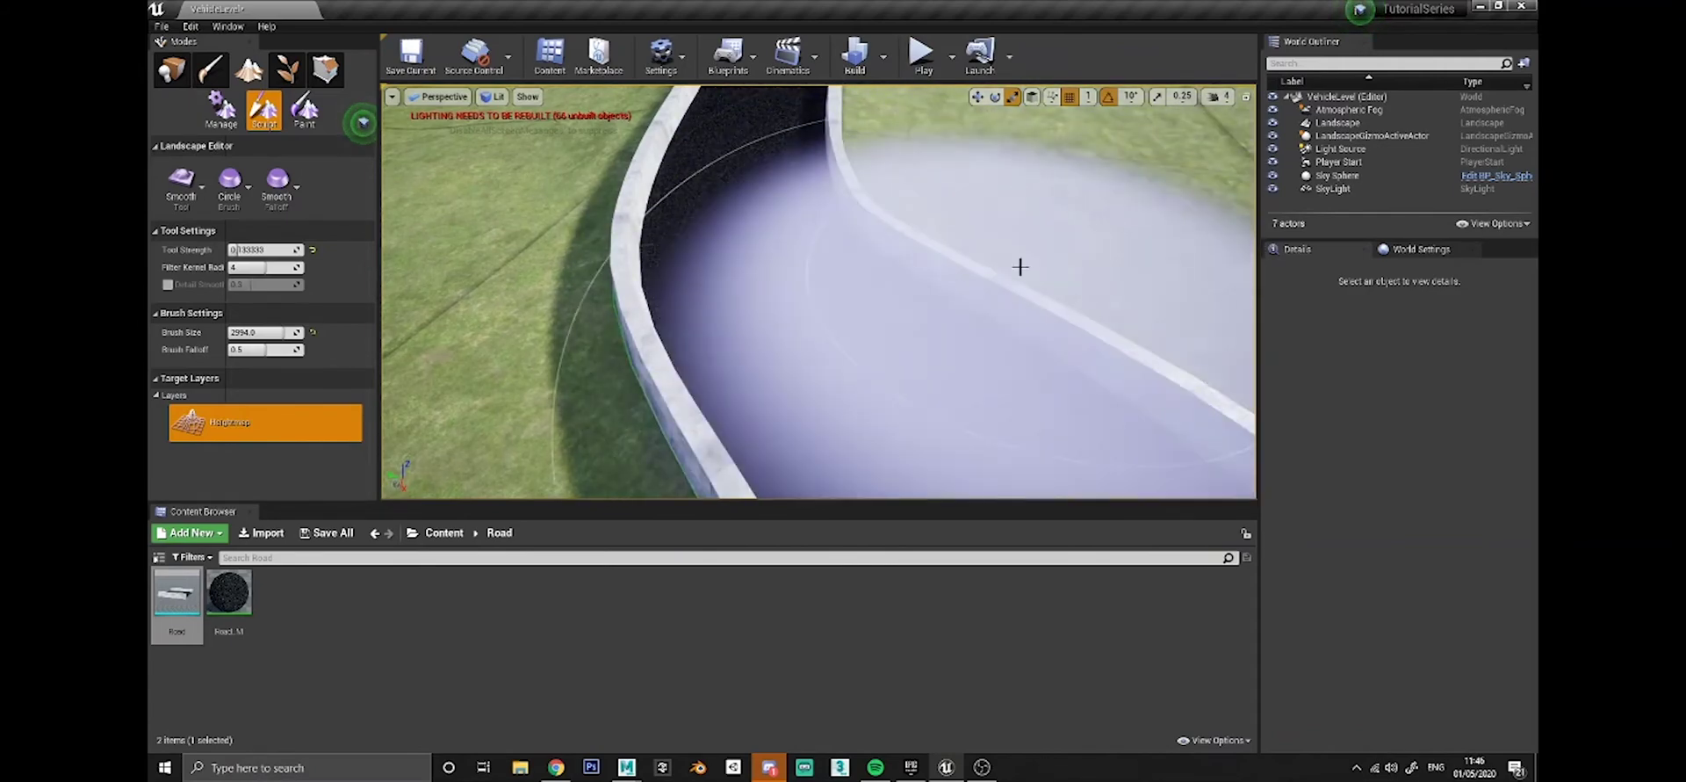
{"action": "mouse_move", "coordinate": [1027, 172]}
{"action": "right_mouse_down"}
{"action": "mouse_move", "coordinate": [1063, 175]}
{"action": "mouse_move", "coordinate": [1089, 132]}
{"action": "mouse_move", "coordinate": [1063, 175]}
{"action": "mouse_move", "coordinate": [1028, 172]}
{"action": "right_mouse_up"}
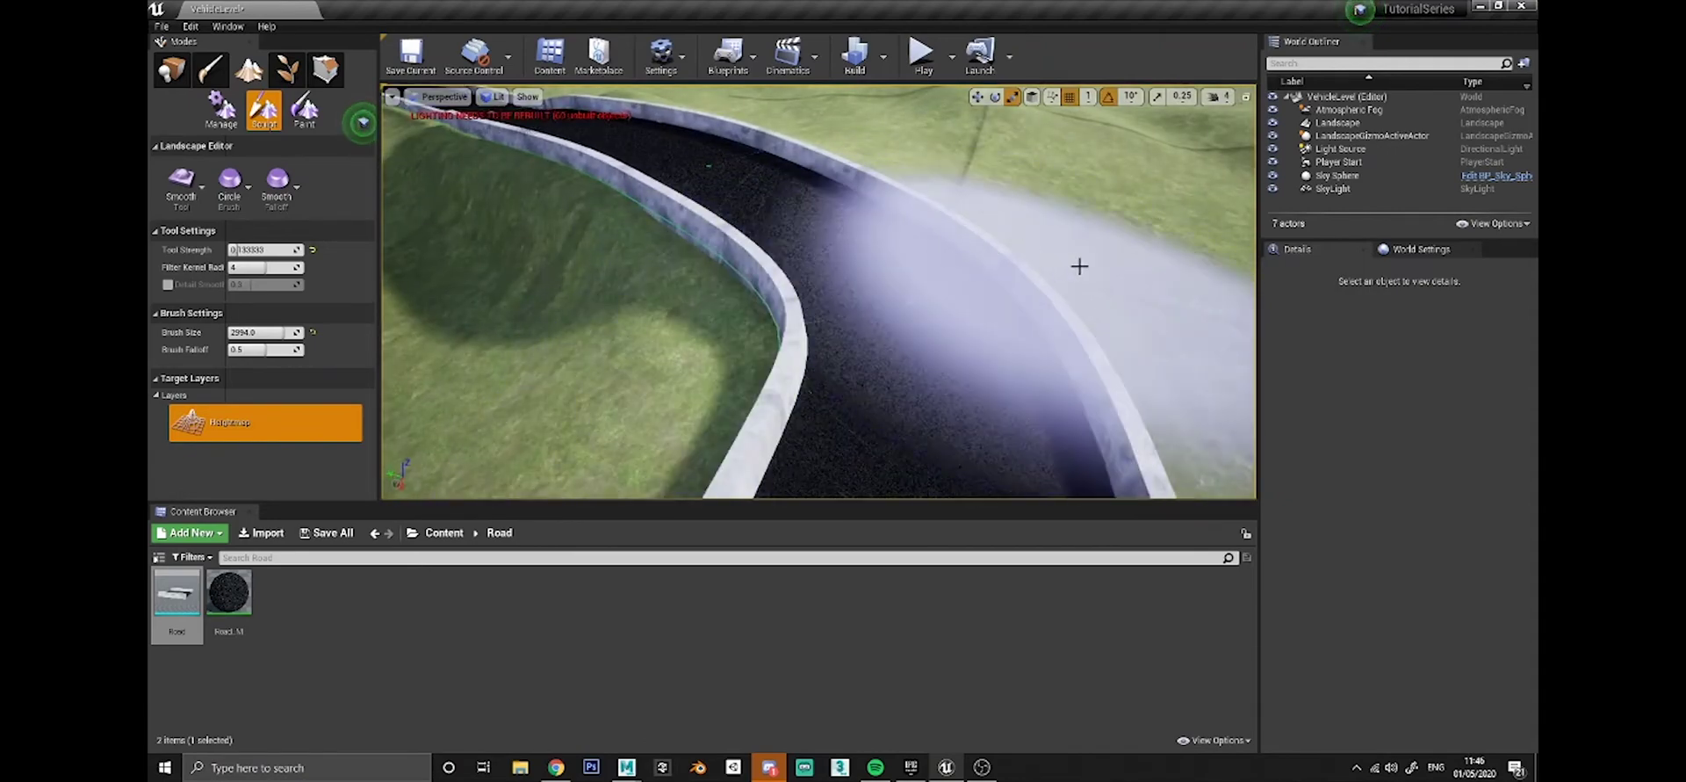
{"action": "right_click_drag", "start_coordinate": [1079, 267], "coordinate": [1079, 317]}
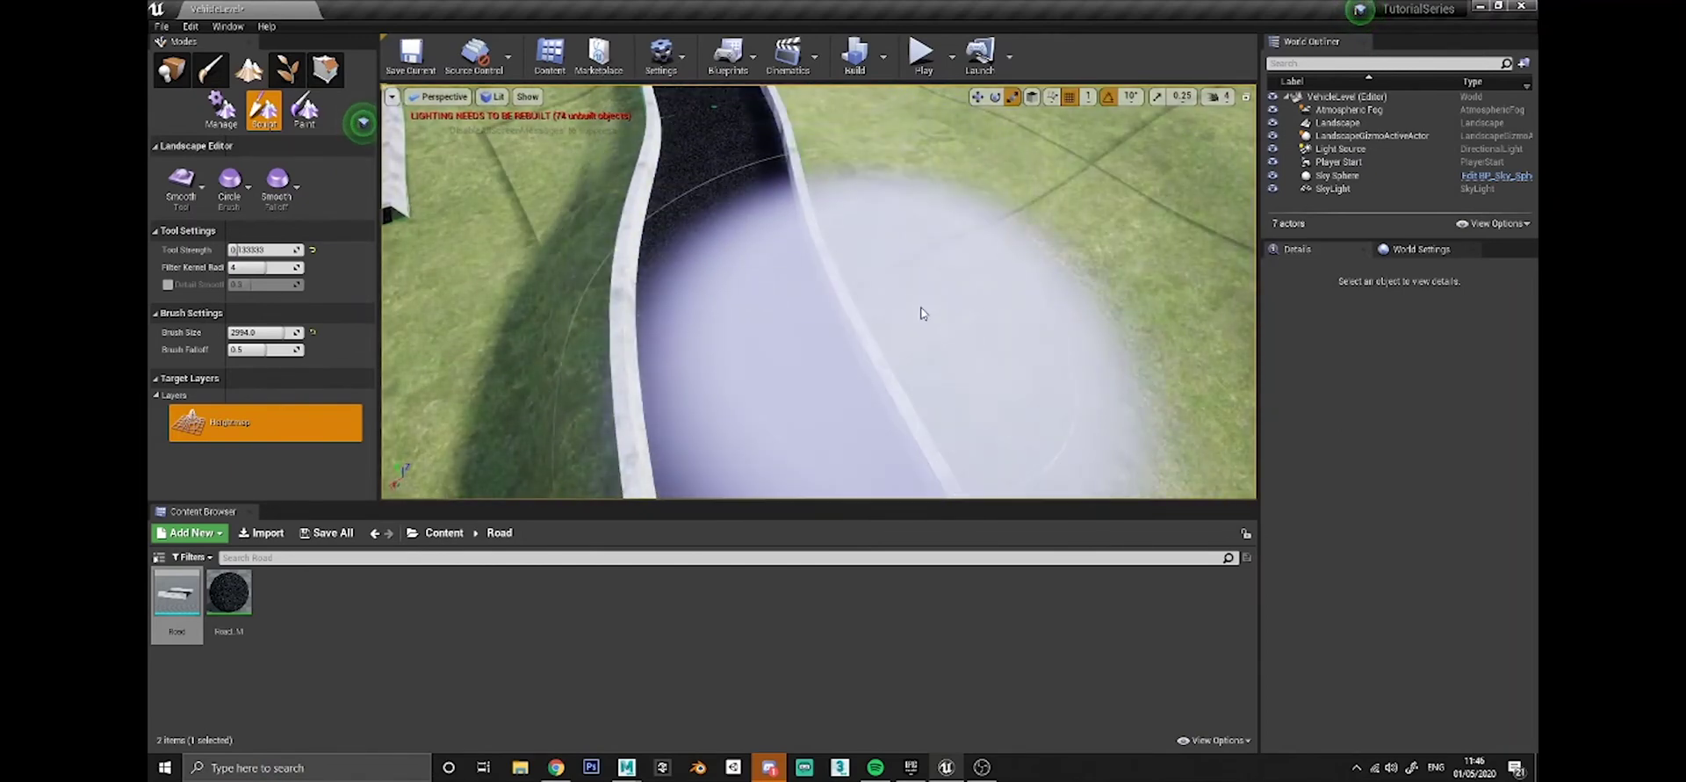
{"action": "right_click_drag", "start_coordinate": [922, 313], "coordinate": [922, 313]}
{"action": "mouse_move", "coordinate": [847, 226]}
{"action": "left_mouse_down"}
{"action": "mouse_move", "coordinate": [888, 192]}
{"action": "mouse_move", "coordinate": [1089, 422]}
{"action": "left_mouse_up"}
{"action": "right_click_drag", "start_coordinate": [1088, 422], "coordinate": [1089, 422]}
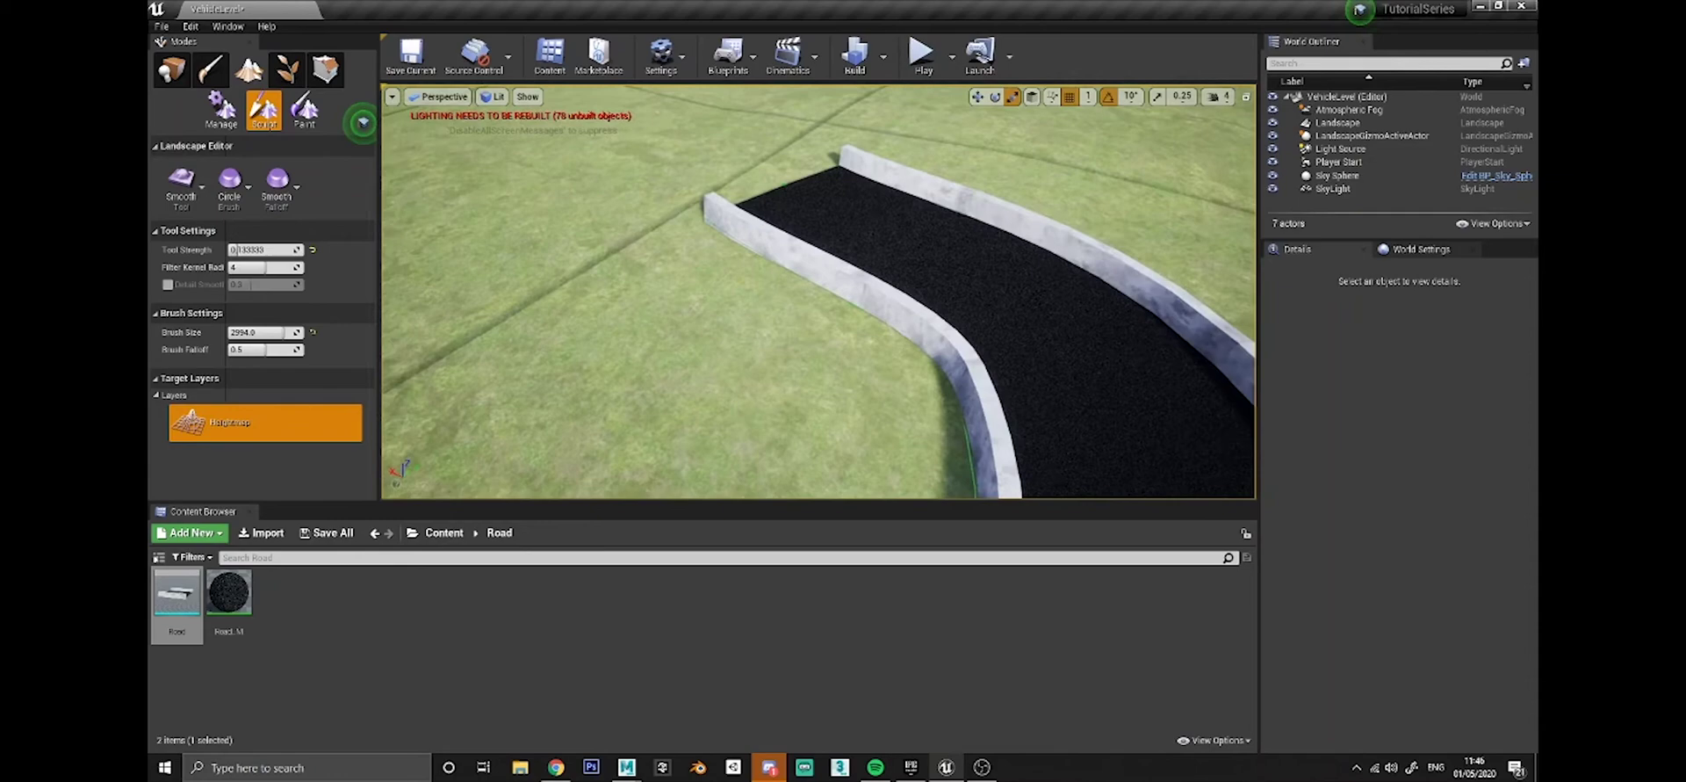
{"action": "right_click_drag", "start_coordinate": [818, 291], "coordinate": [813, 256]}
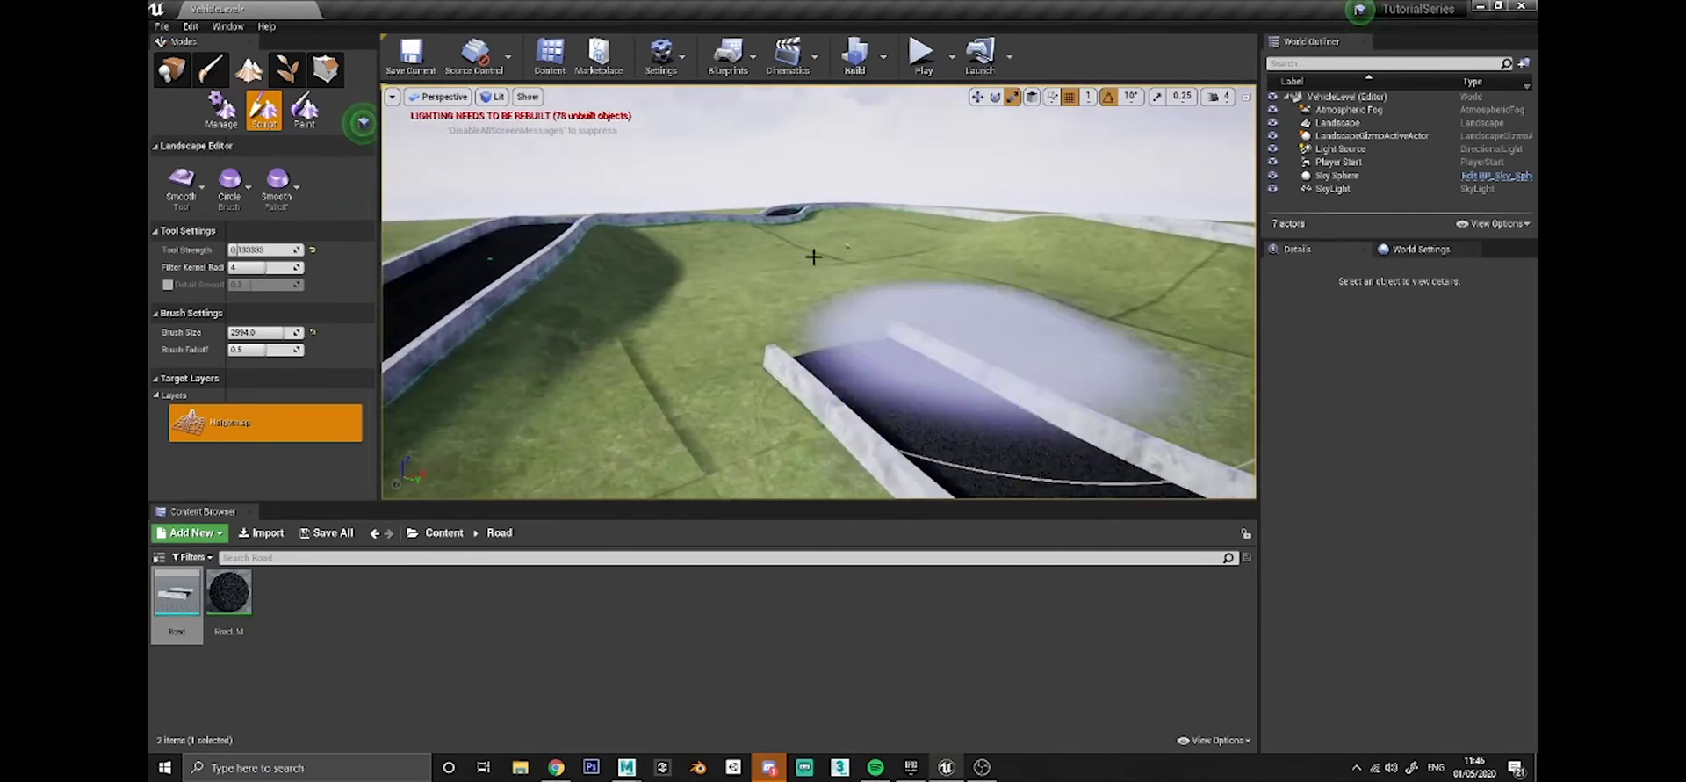
Switch from landscape sculpting to Place mode, play the level and drive the car across the grass to the road's open end.
{"action": "left_click", "coordinate": [171, 68]}
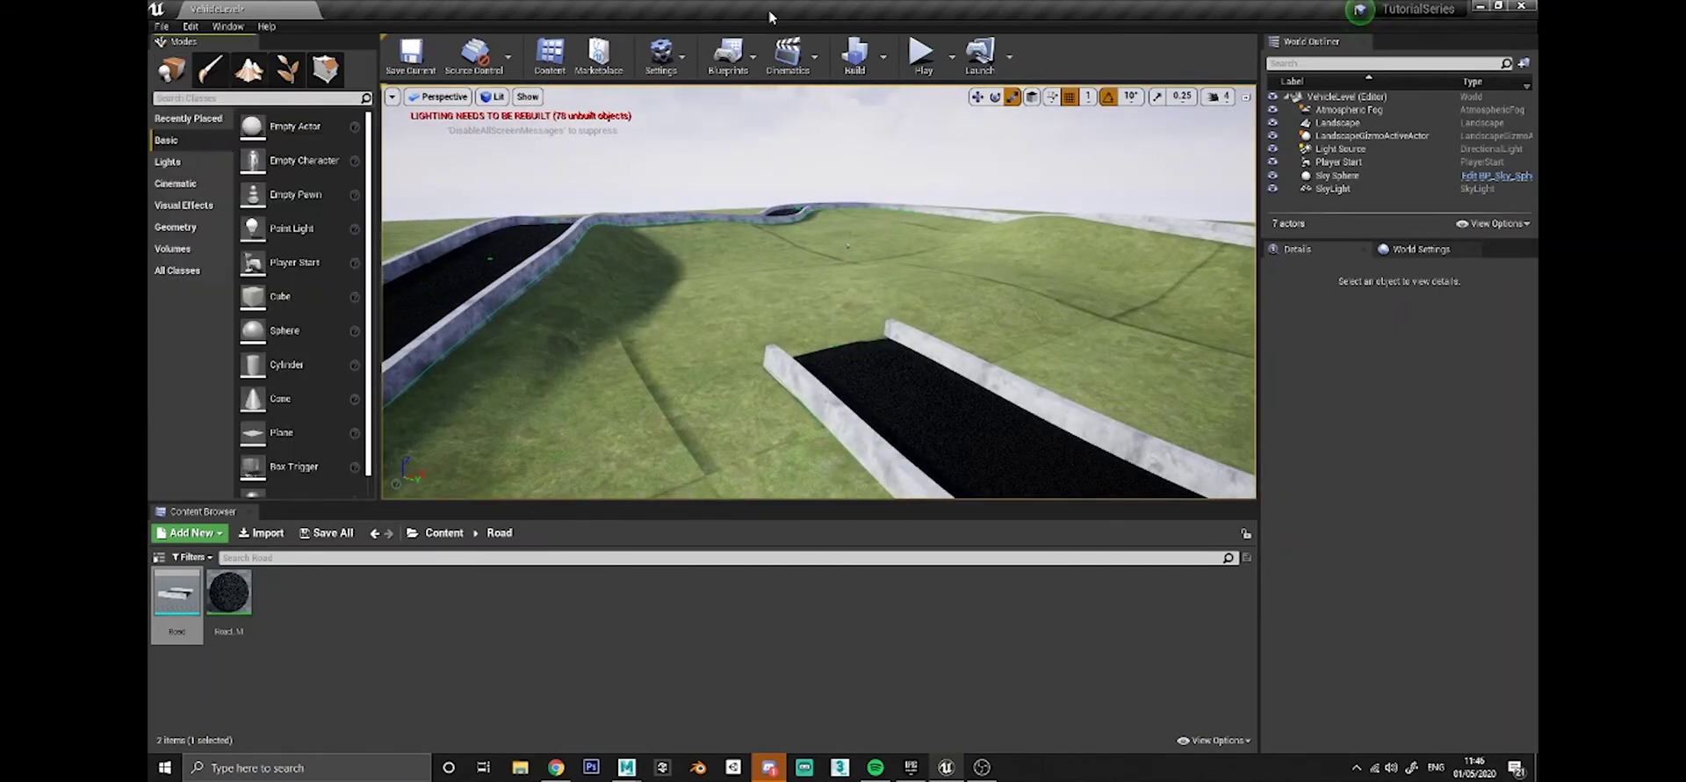
{"action": "left_click", "coordinate": [934, 55]}
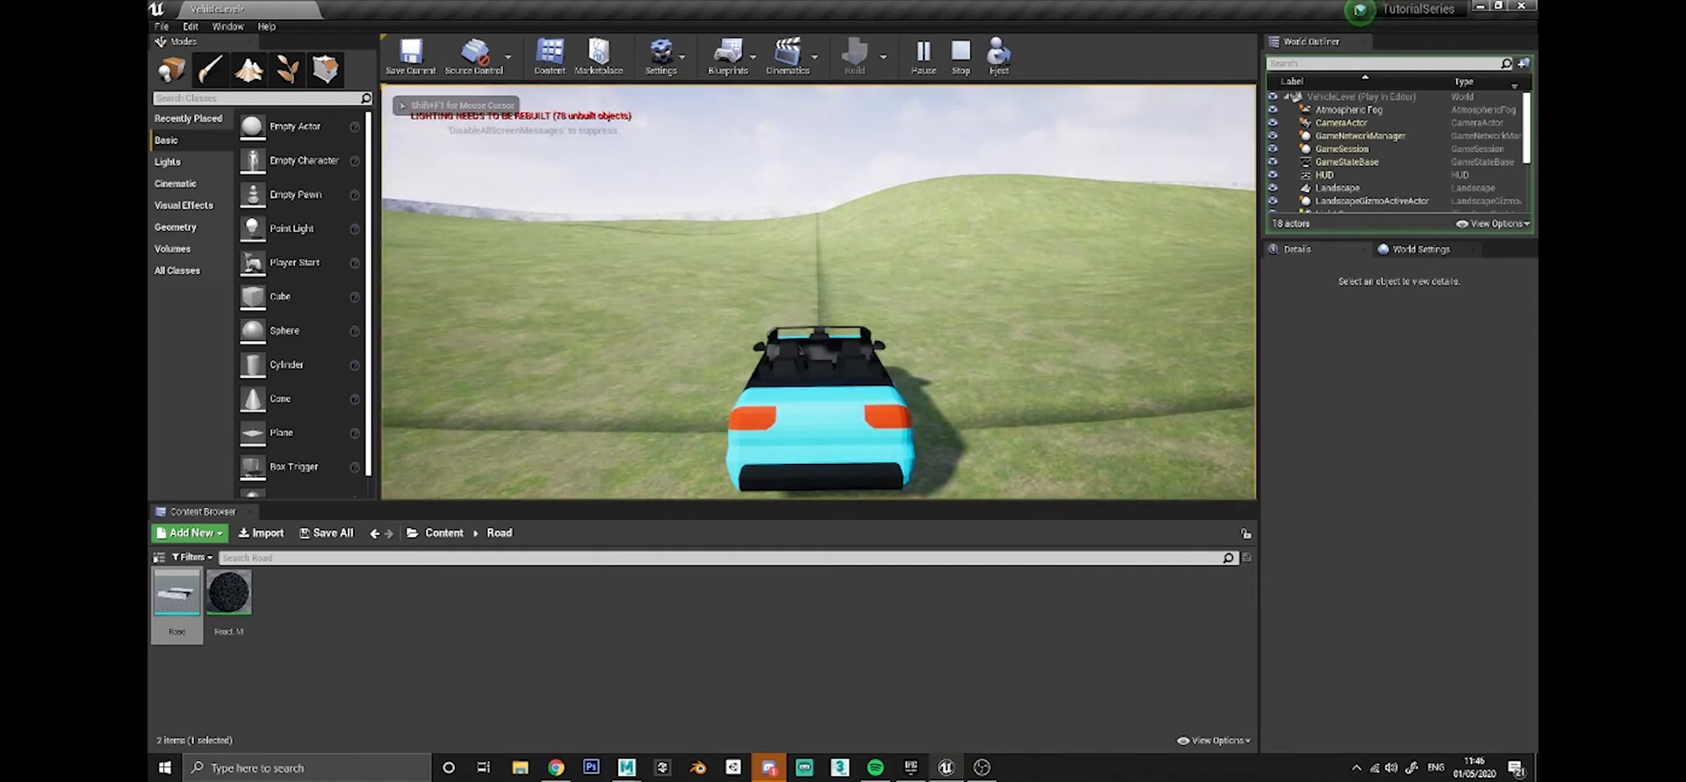
{"action": "key", "text": "w"}
{"action": "key", "text": "d"}
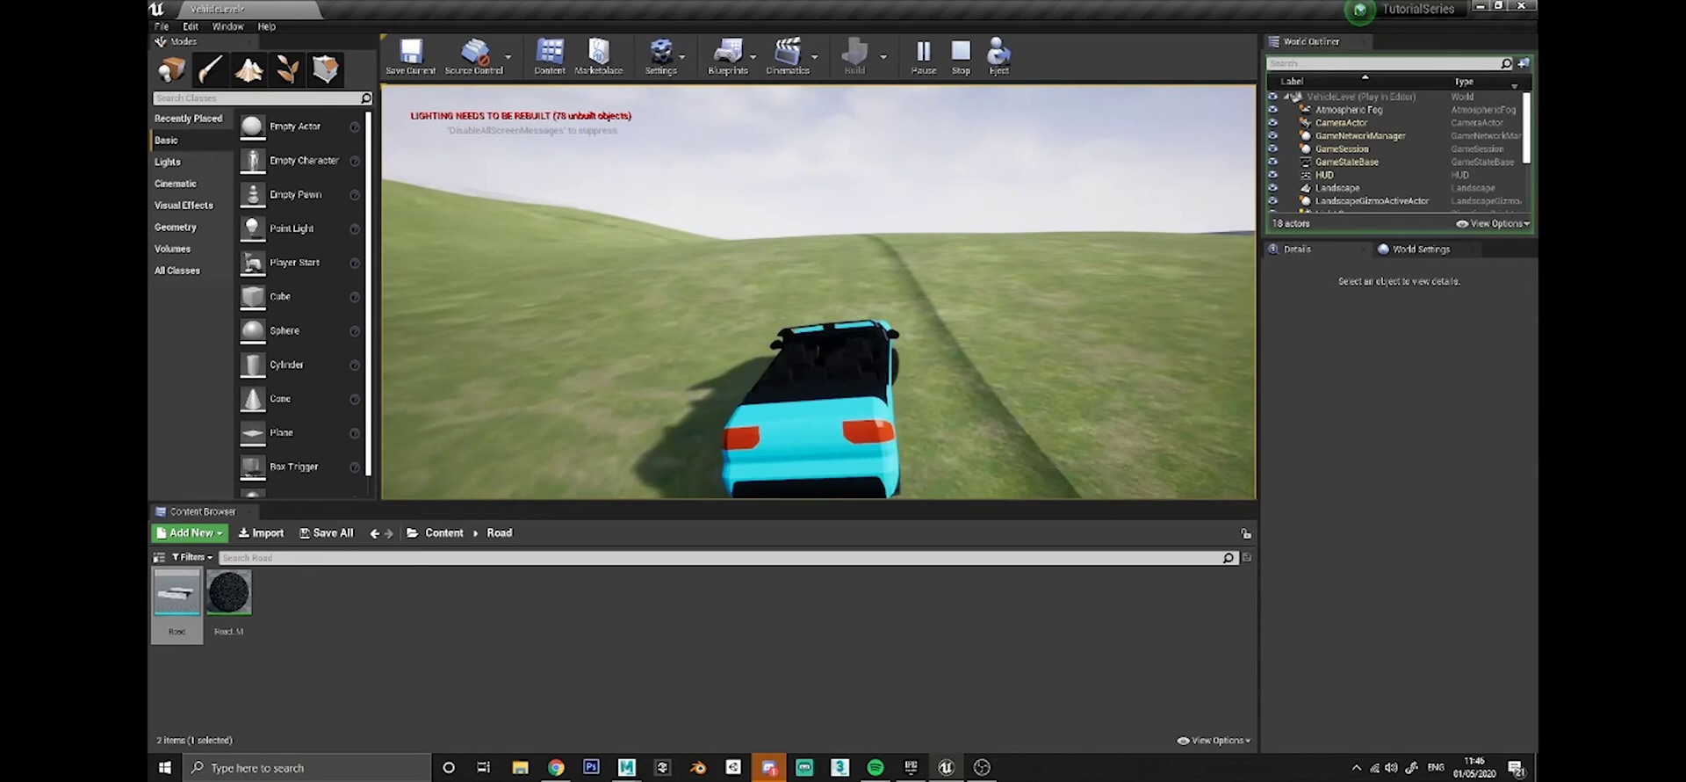
{"action": "key", "text": "w"}
{"action": "key", "text": "d"}
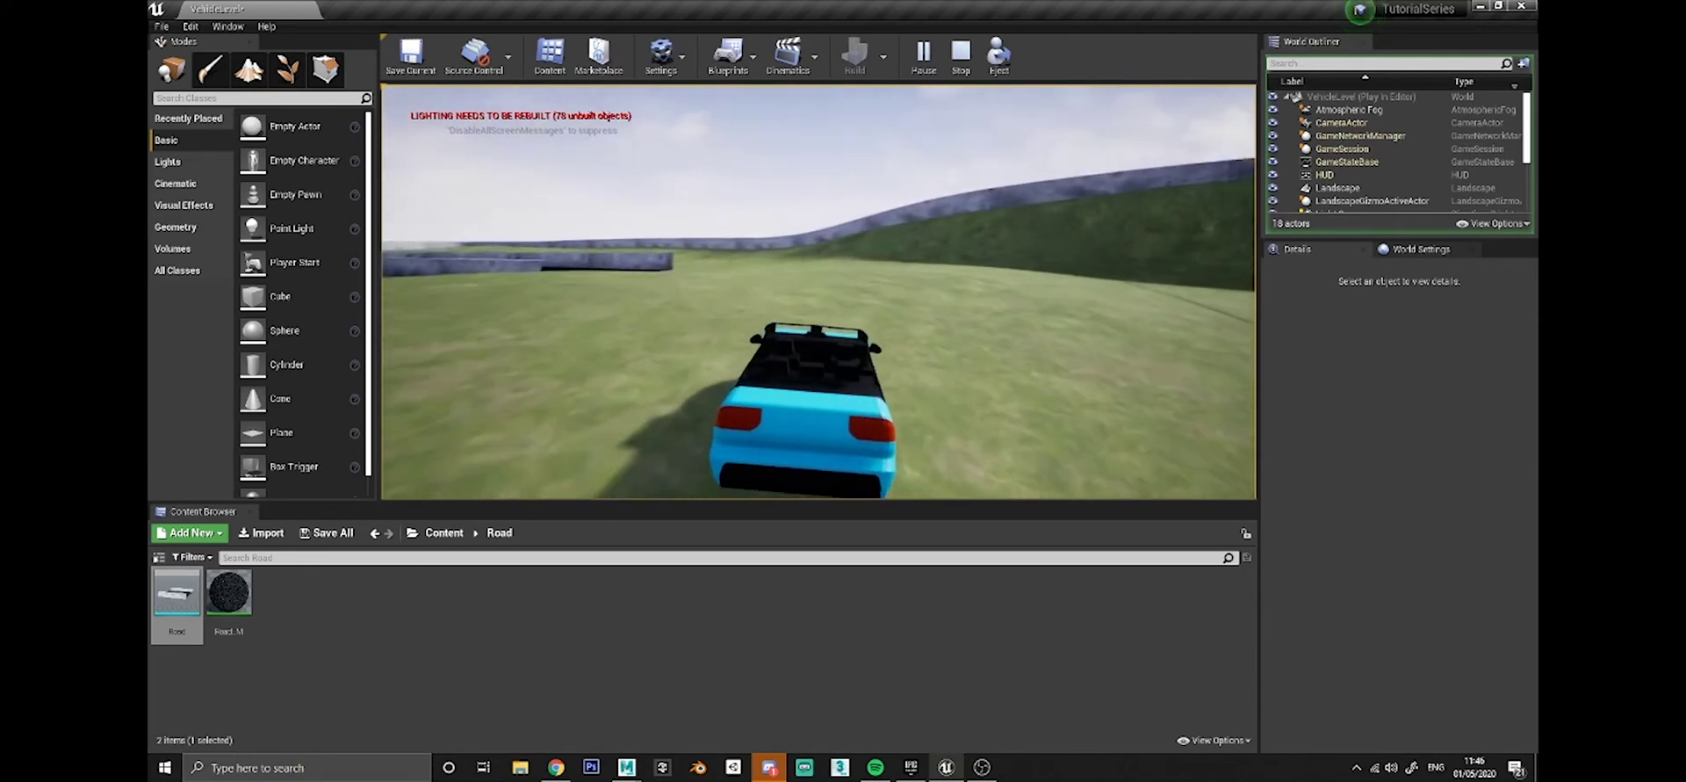
{"action": "key", "text": "w"}
{"action": "key", "text": "a"}
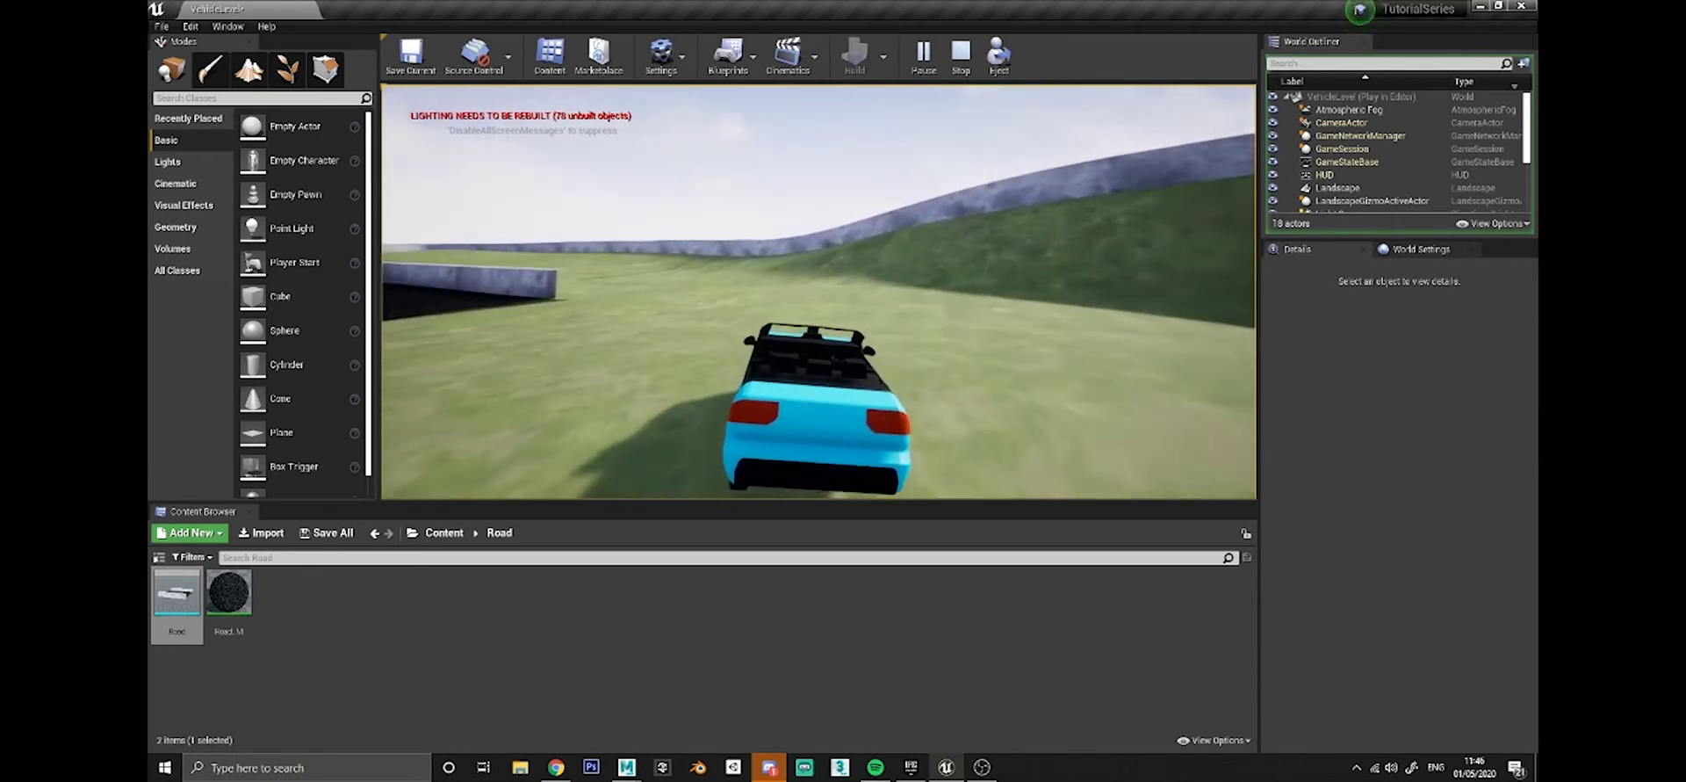
{"action": "key", "text": "w"}
{"action": "key", "text": "a"}
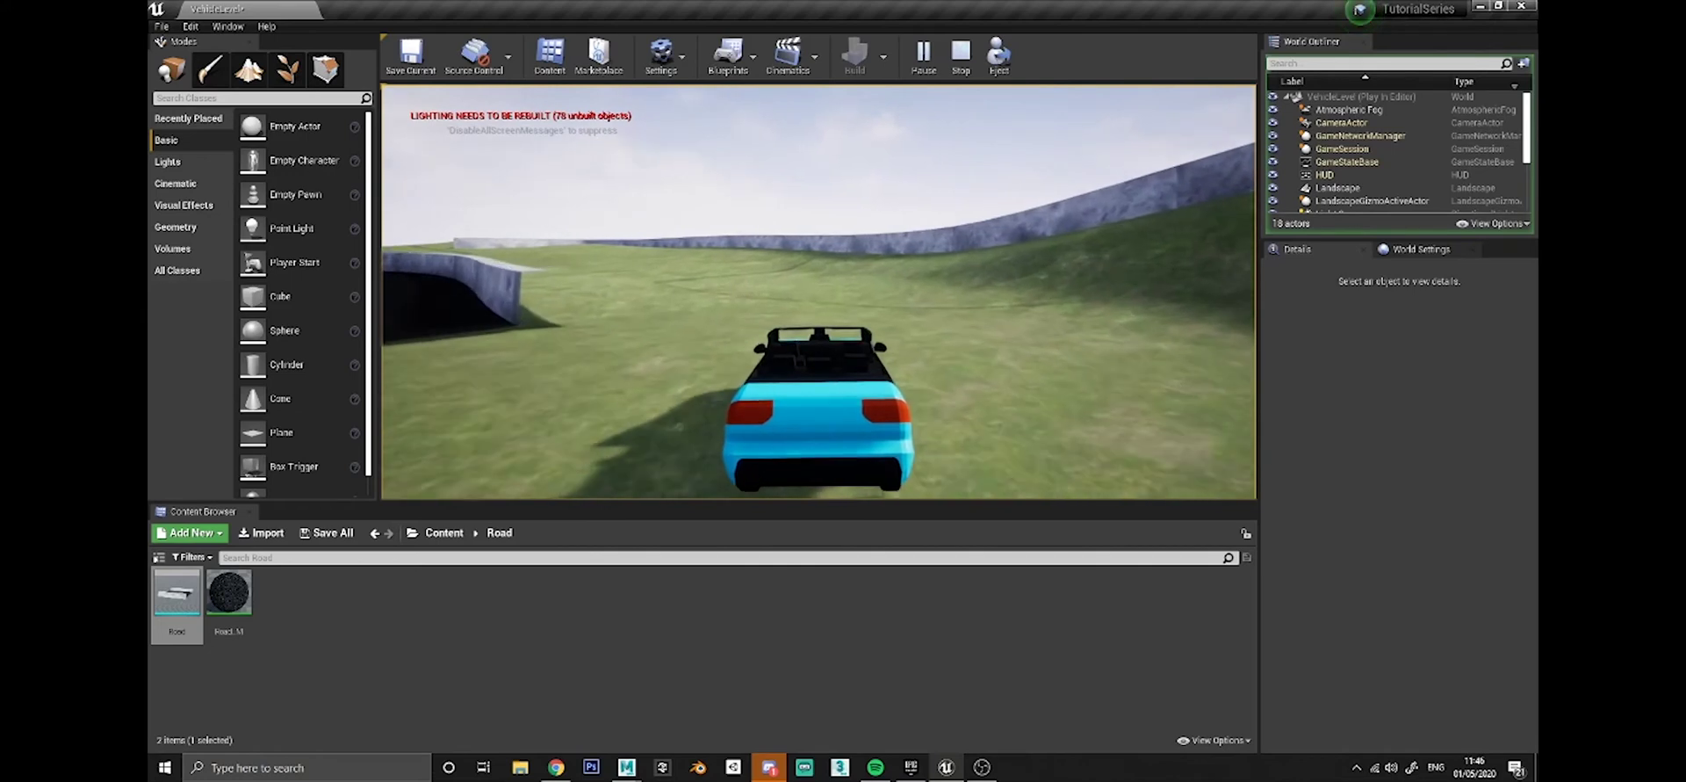
{"action": "key", "text": "w"}
{"action": "key", "text": "a"}
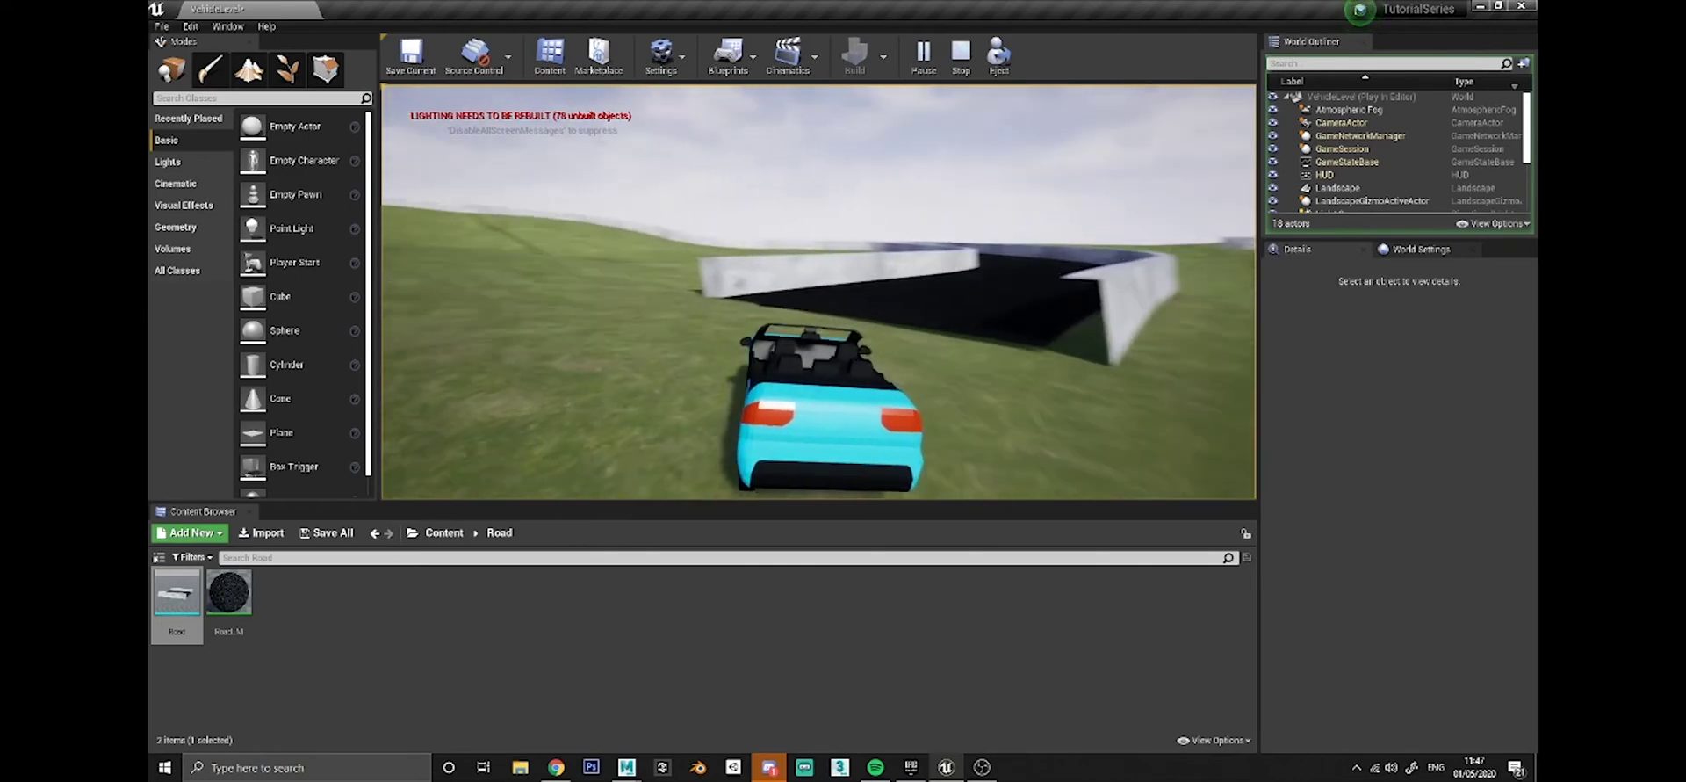
Drive the car through the road's open end, around the first bends and over the raised hill section.
{"action": "key", "text": "d"}
{"action": "key", "text": "w"}
{"action": "key", "text": "d"}
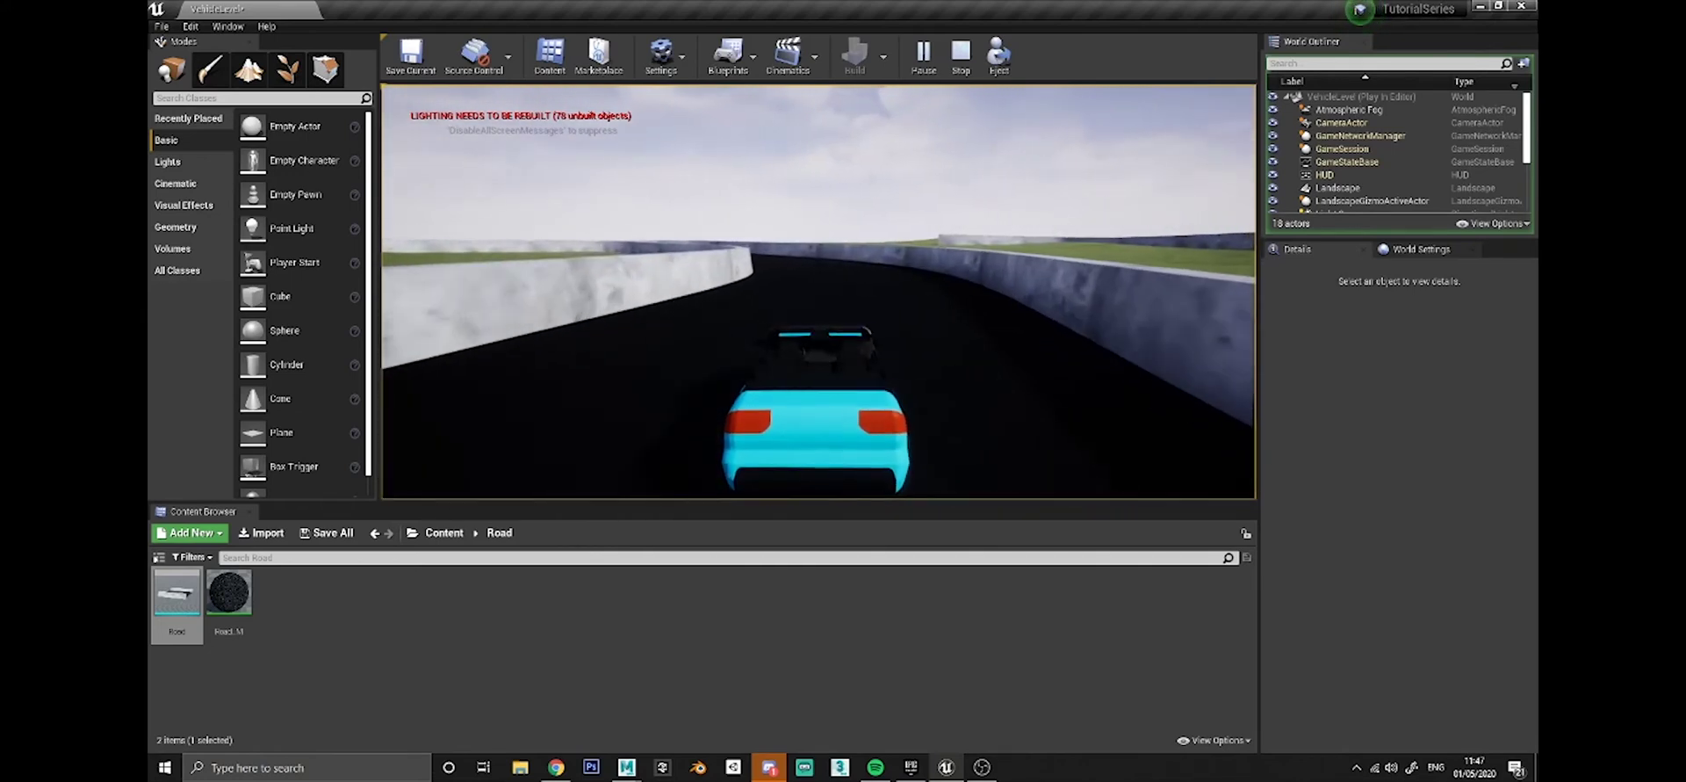
{"action": "key", "text": "w"}
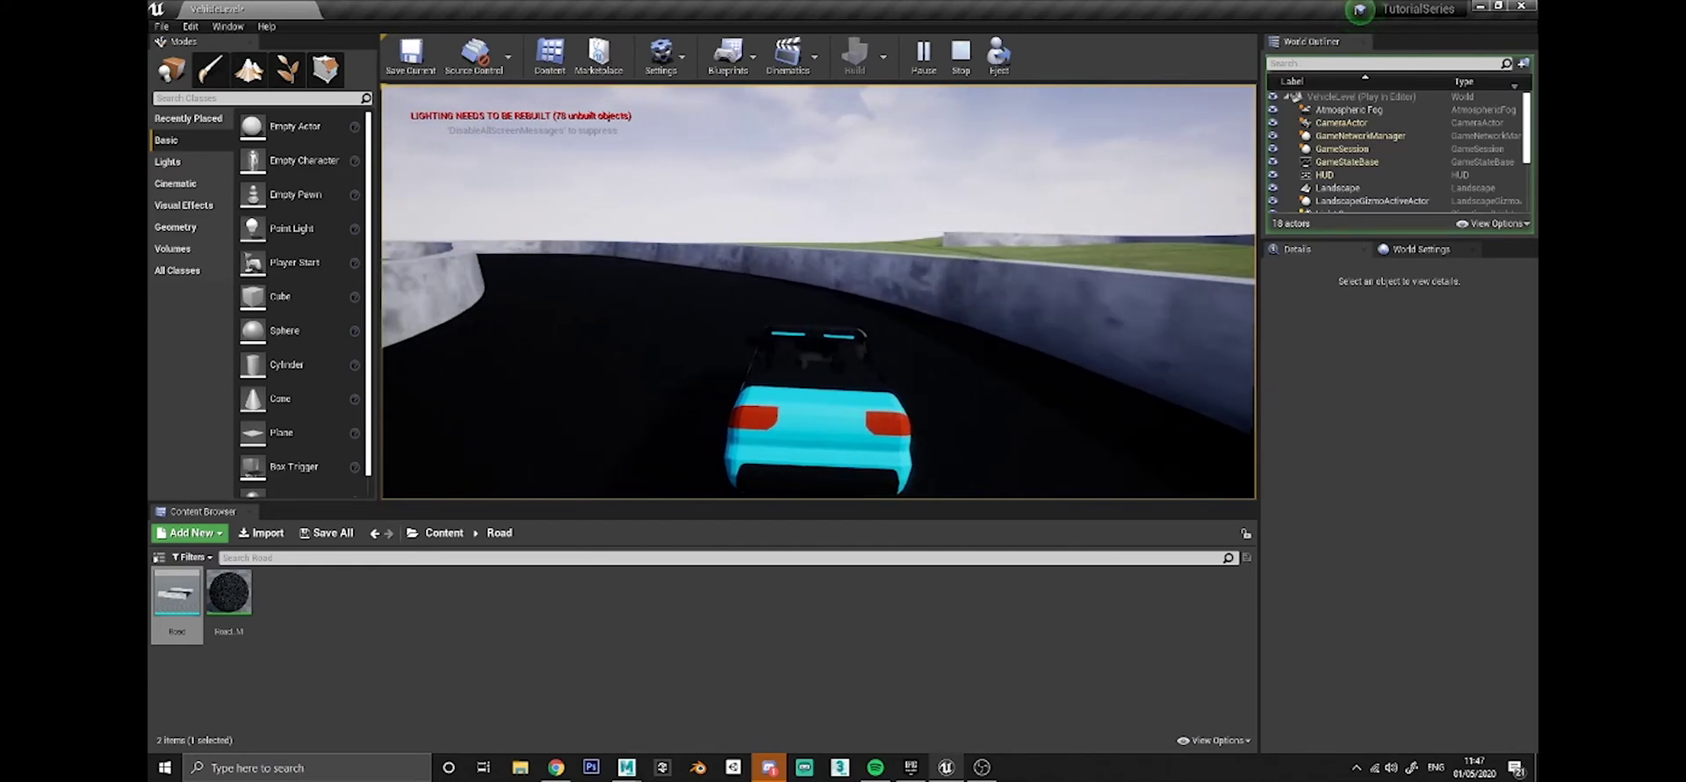
{"action": "key", "text": "w"}
{"action": "key", "text": "a"}
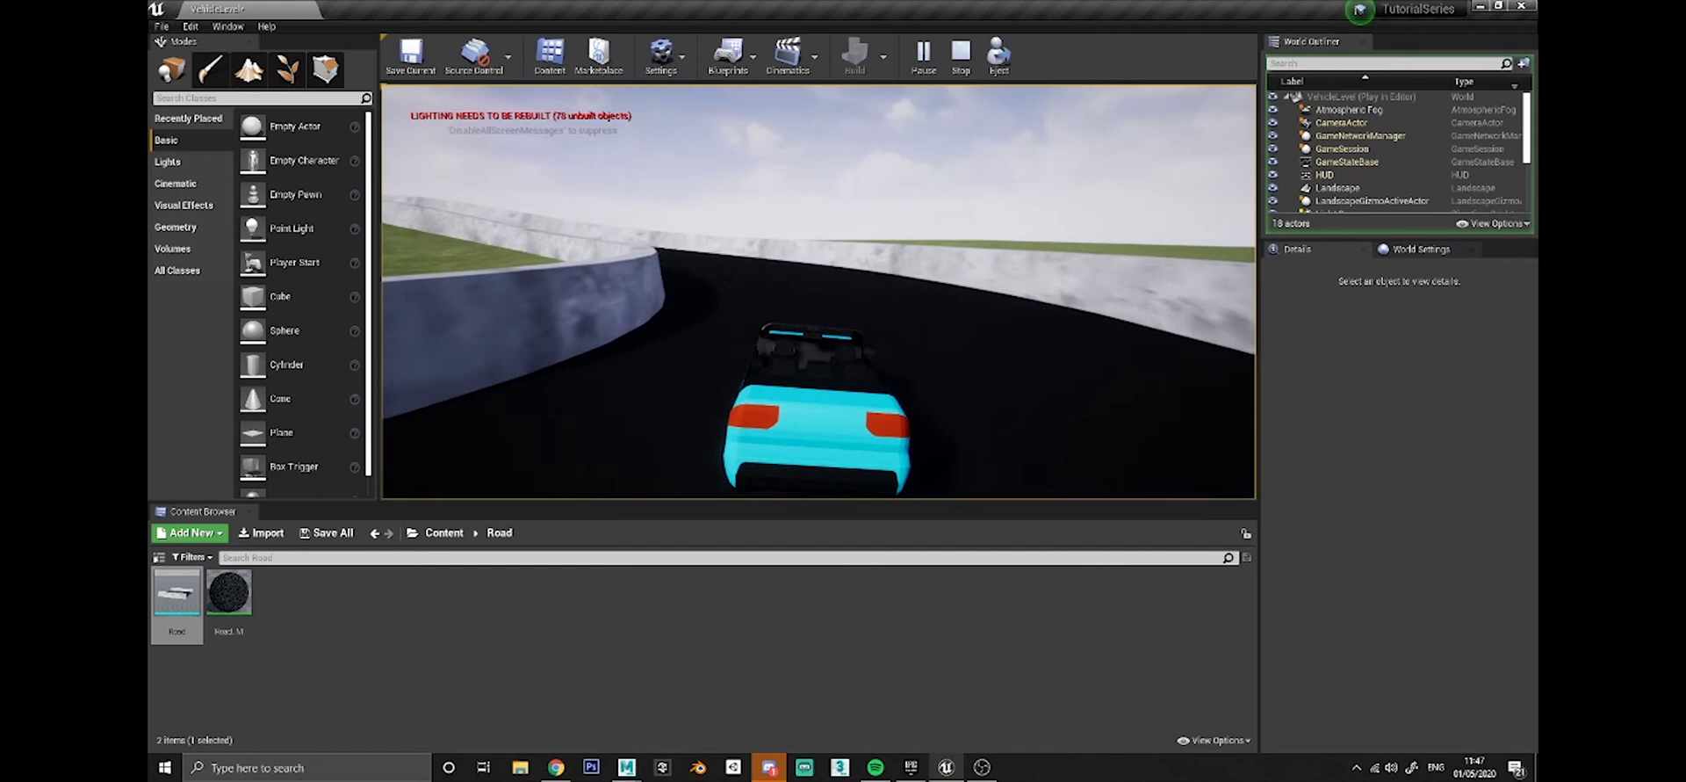
{"action": "key", "text": "w"}
{"action": "key", "text": "a"}
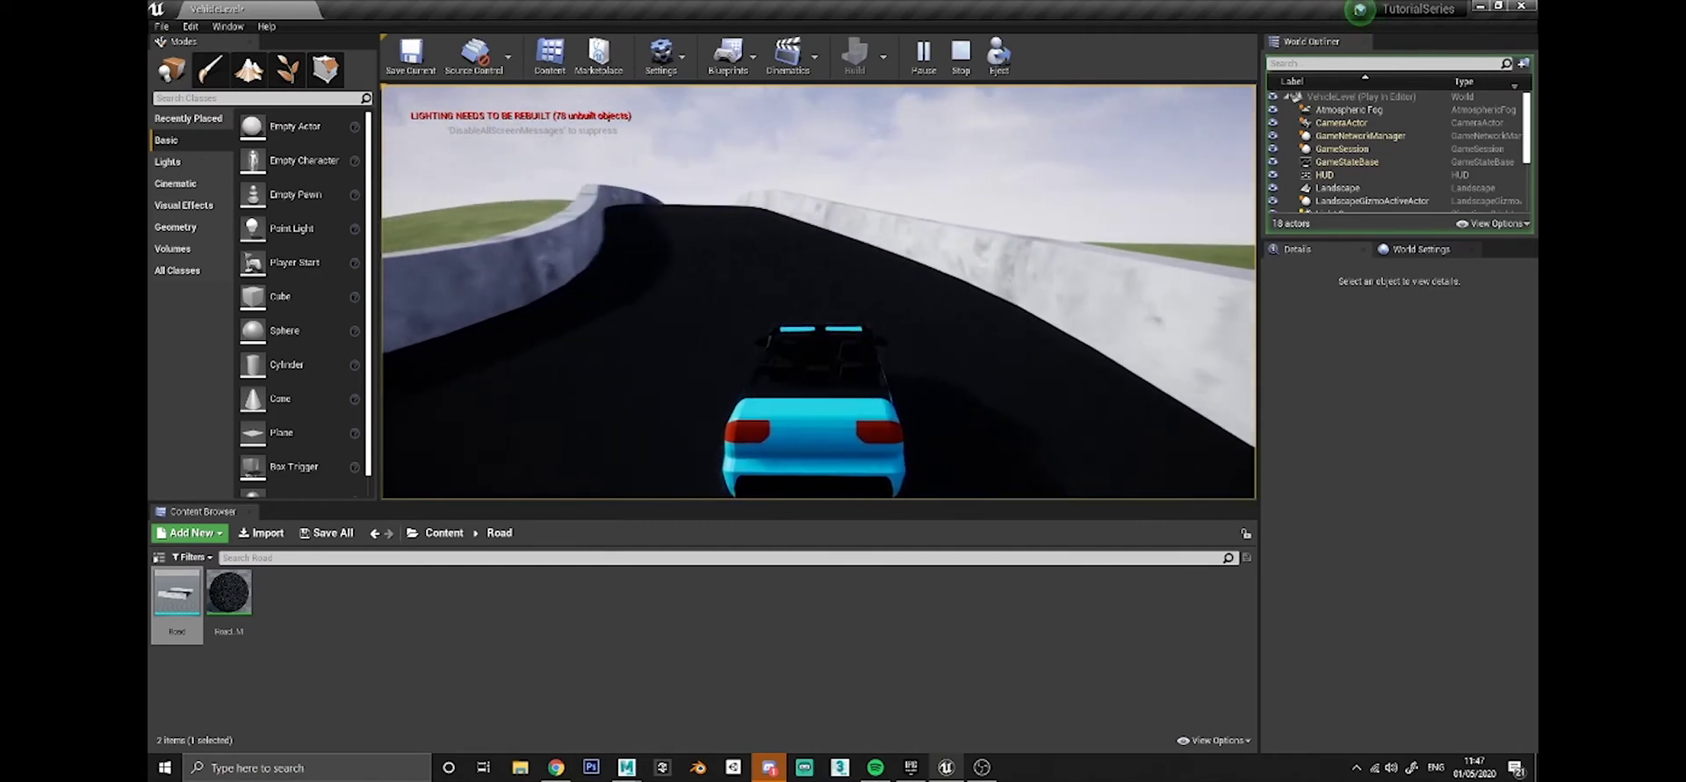
{"action": "key", "text": "w"}
{"action": "key", "text": "a"}
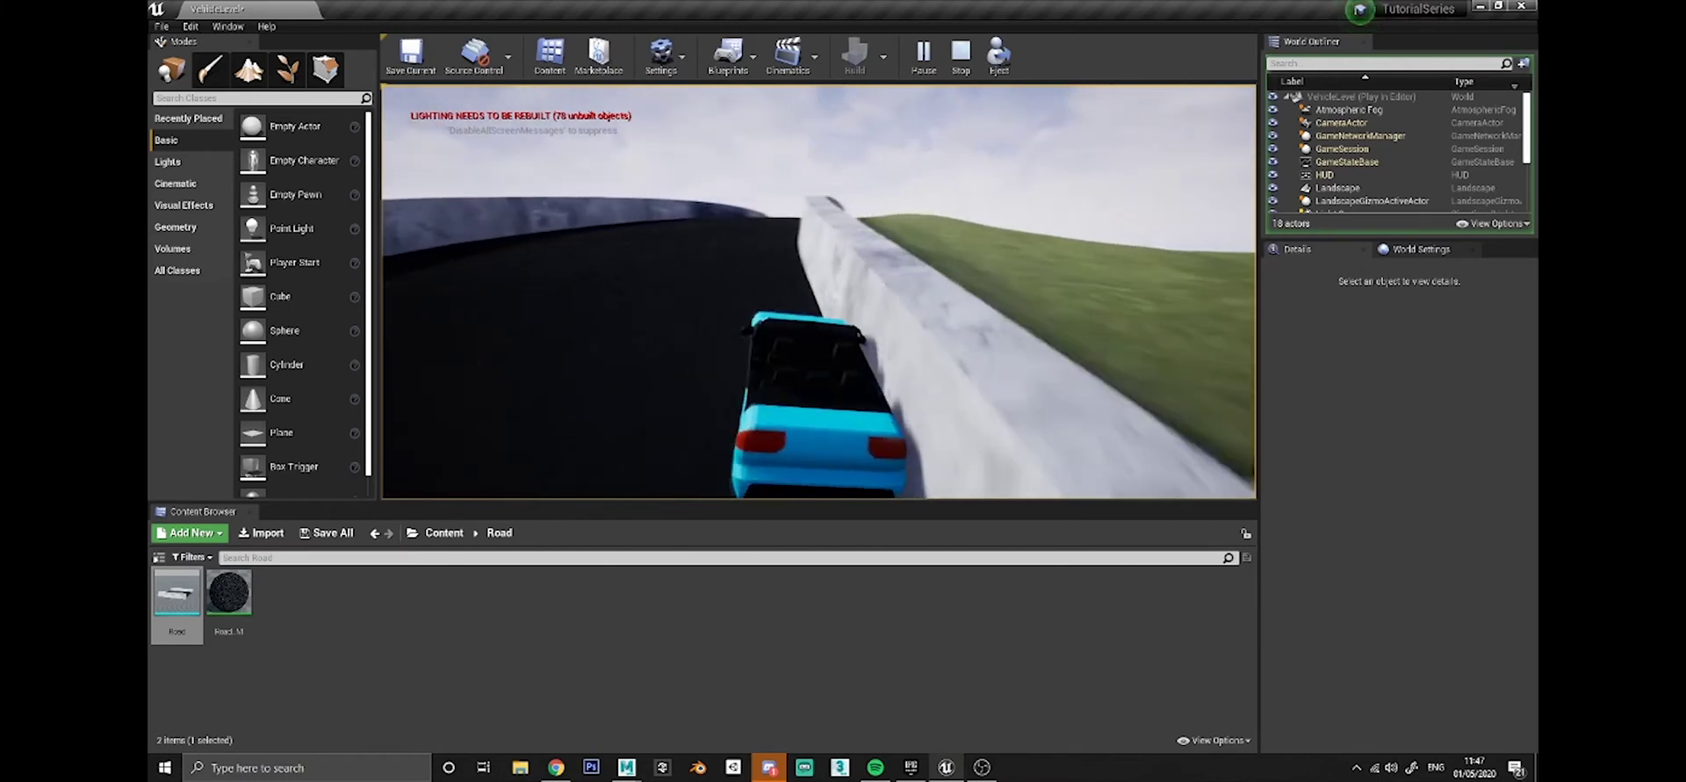
{"action": "key", "text": "w"}
{"action": "key", "text": "d"}
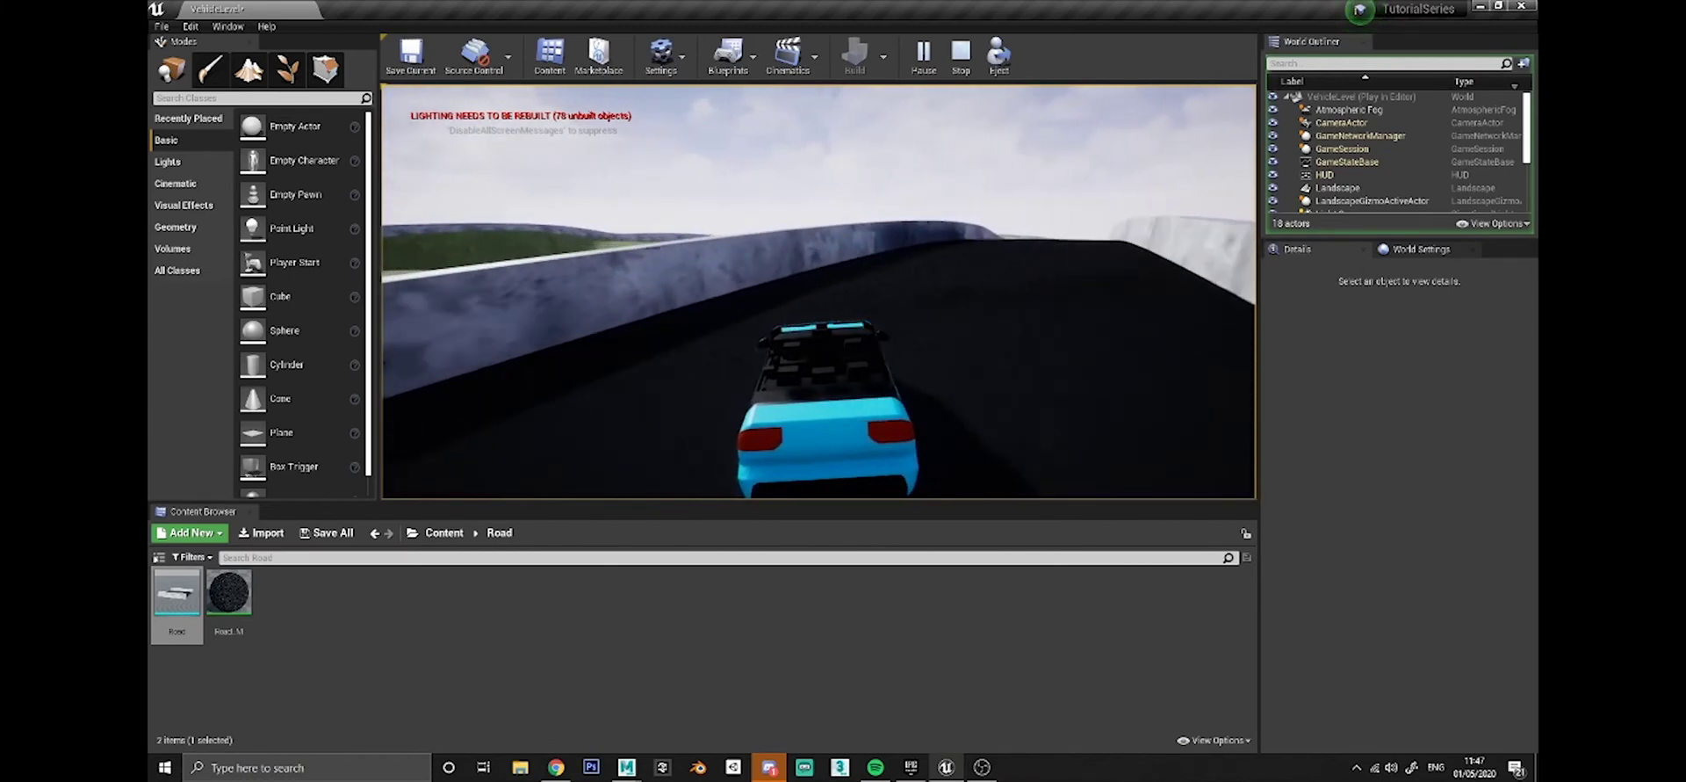
{"action": "key", "text": "w"}
{"action": "key", "text": "d"}
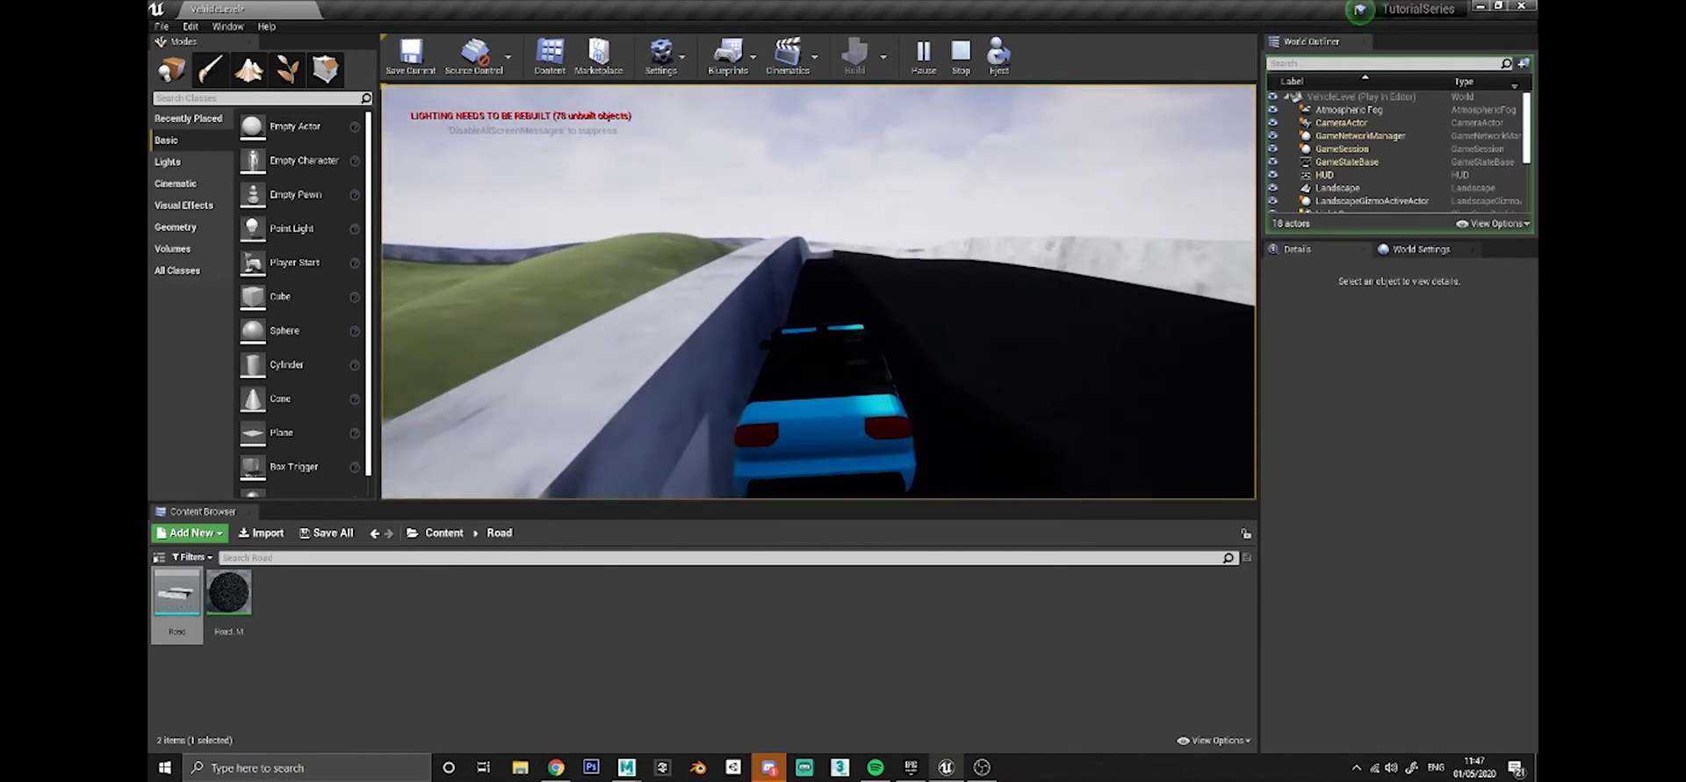
{"action": "key", "text": "w"}
{"action": "key", "text": "d"}
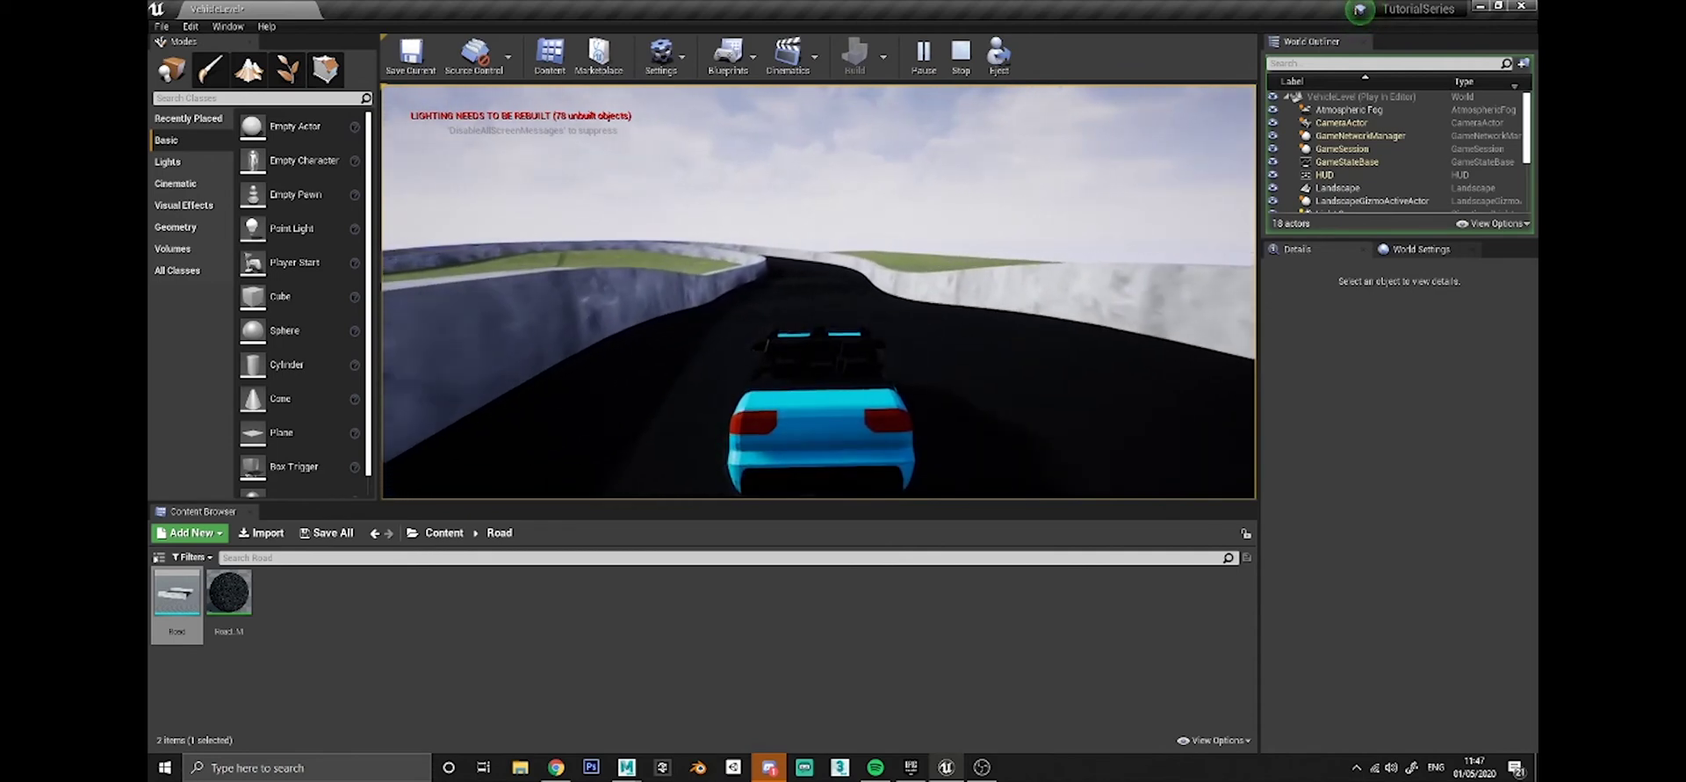
Drive the remaining bends to the far end of the track and onto the grass, and stop the play session.
{"action": "key", "text": "w"}
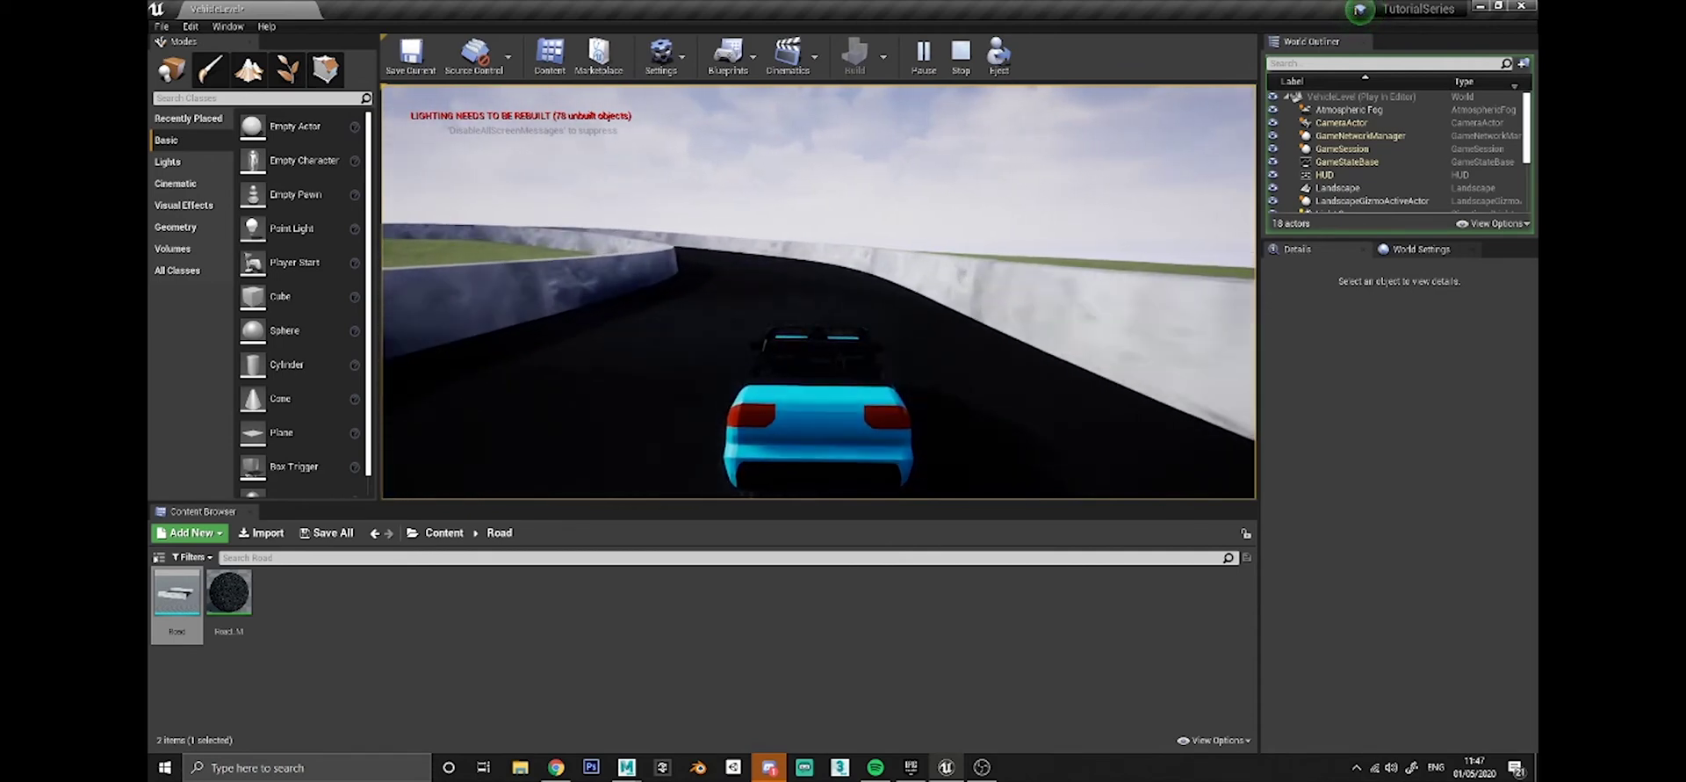
{"action": "key", "text": "w"}
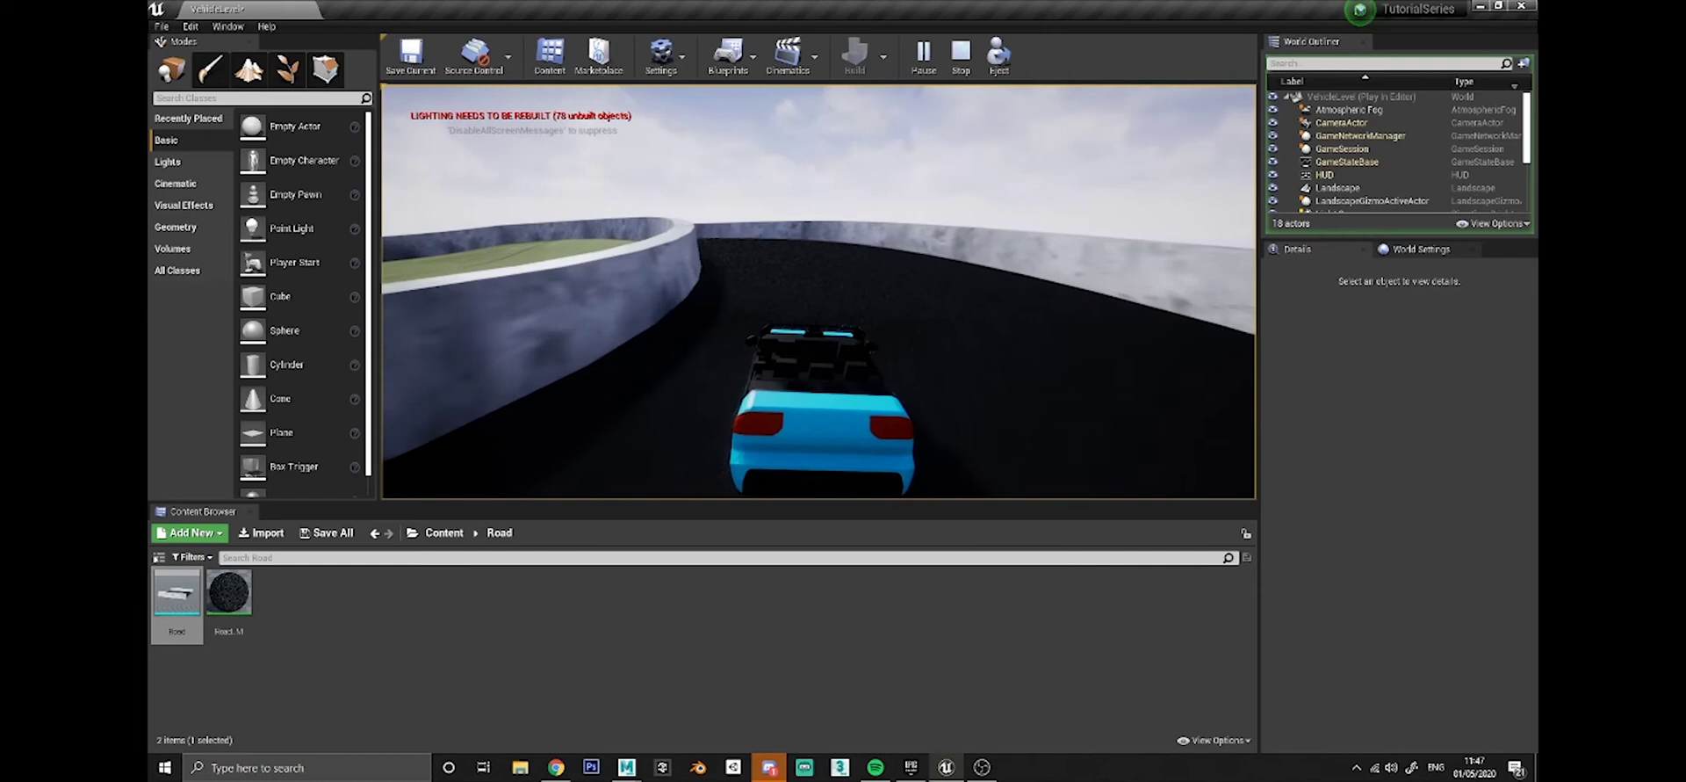
{"action": "key", "text": "d"}
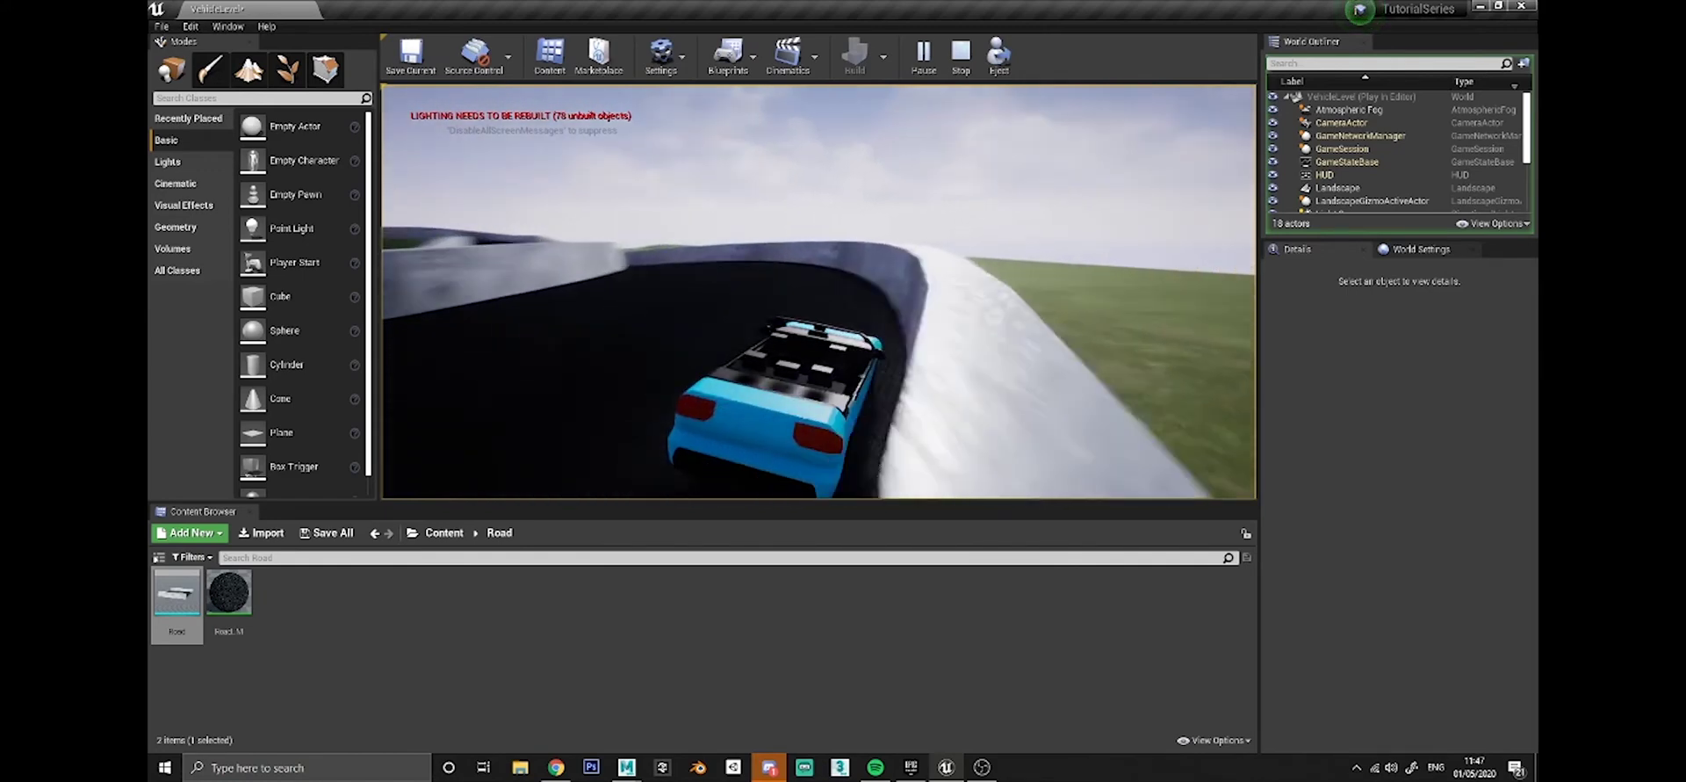
{"action": "key", "text": "a"}
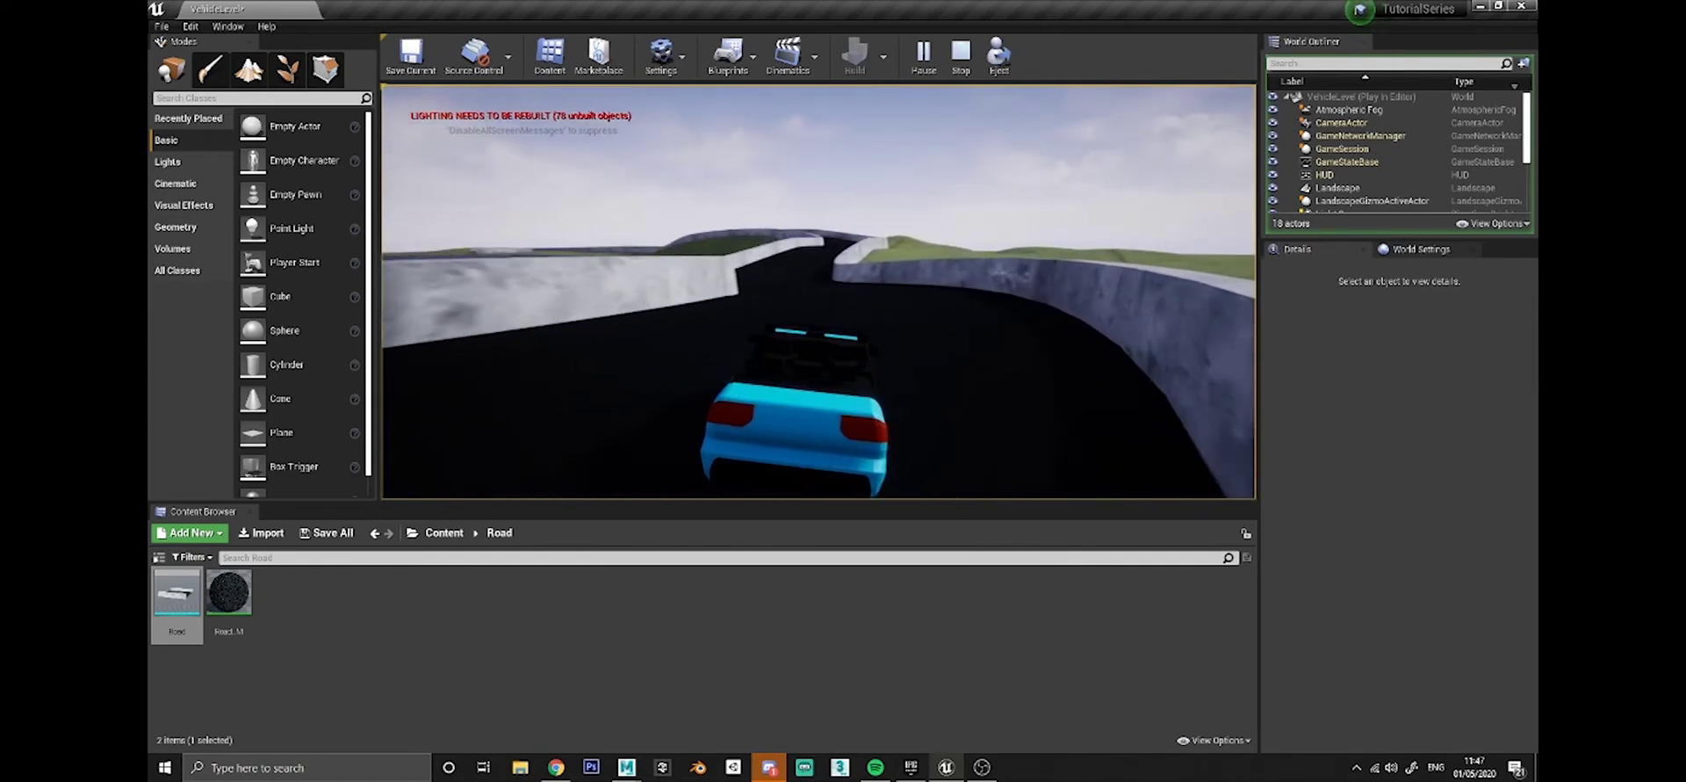
{"action": "key", "text": "w"}
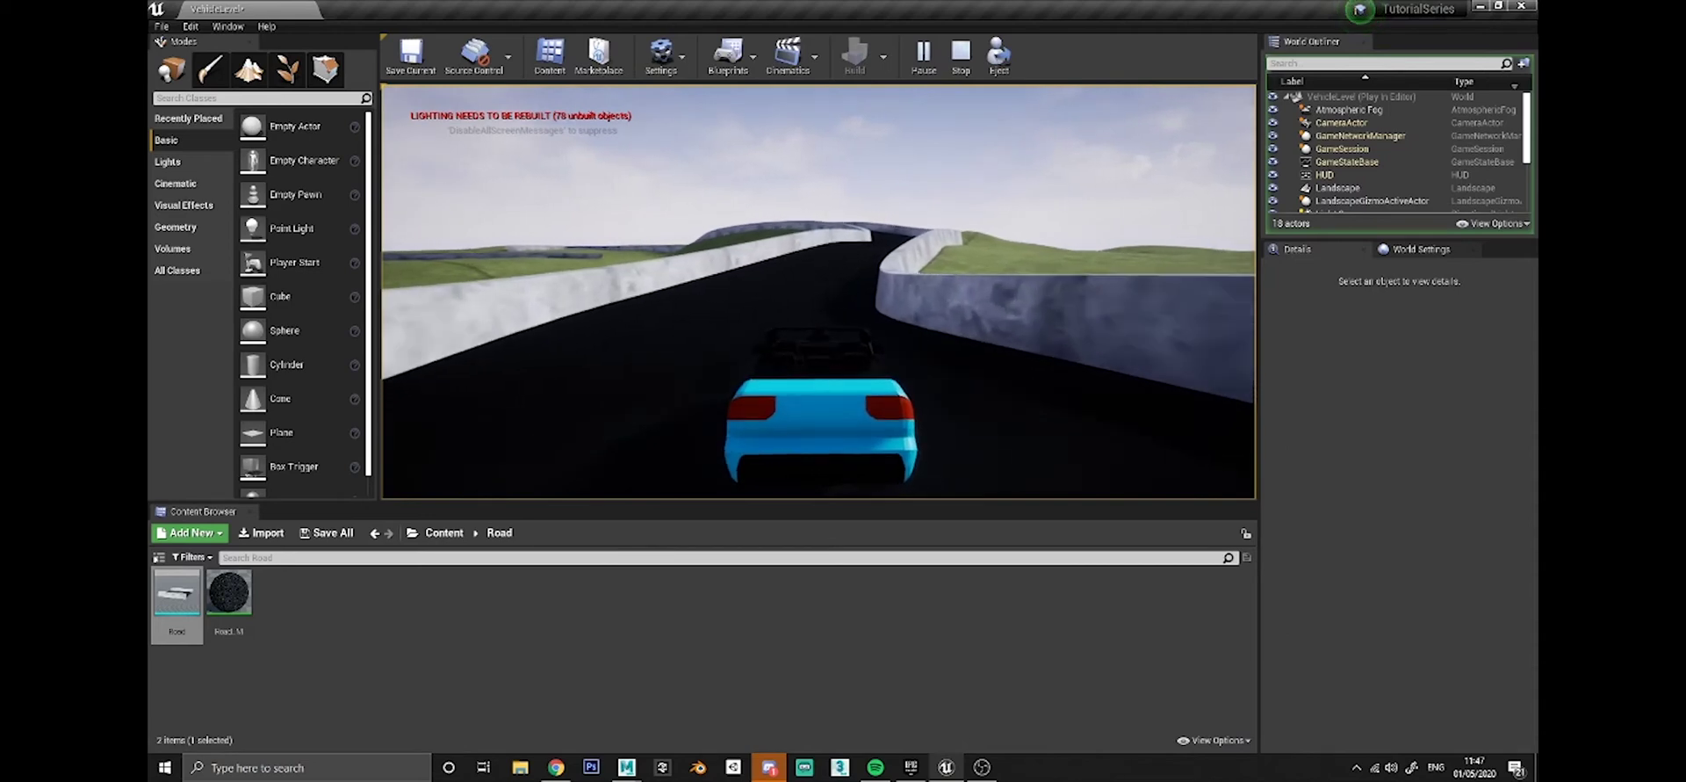
{"action": "key", "text": "d"}
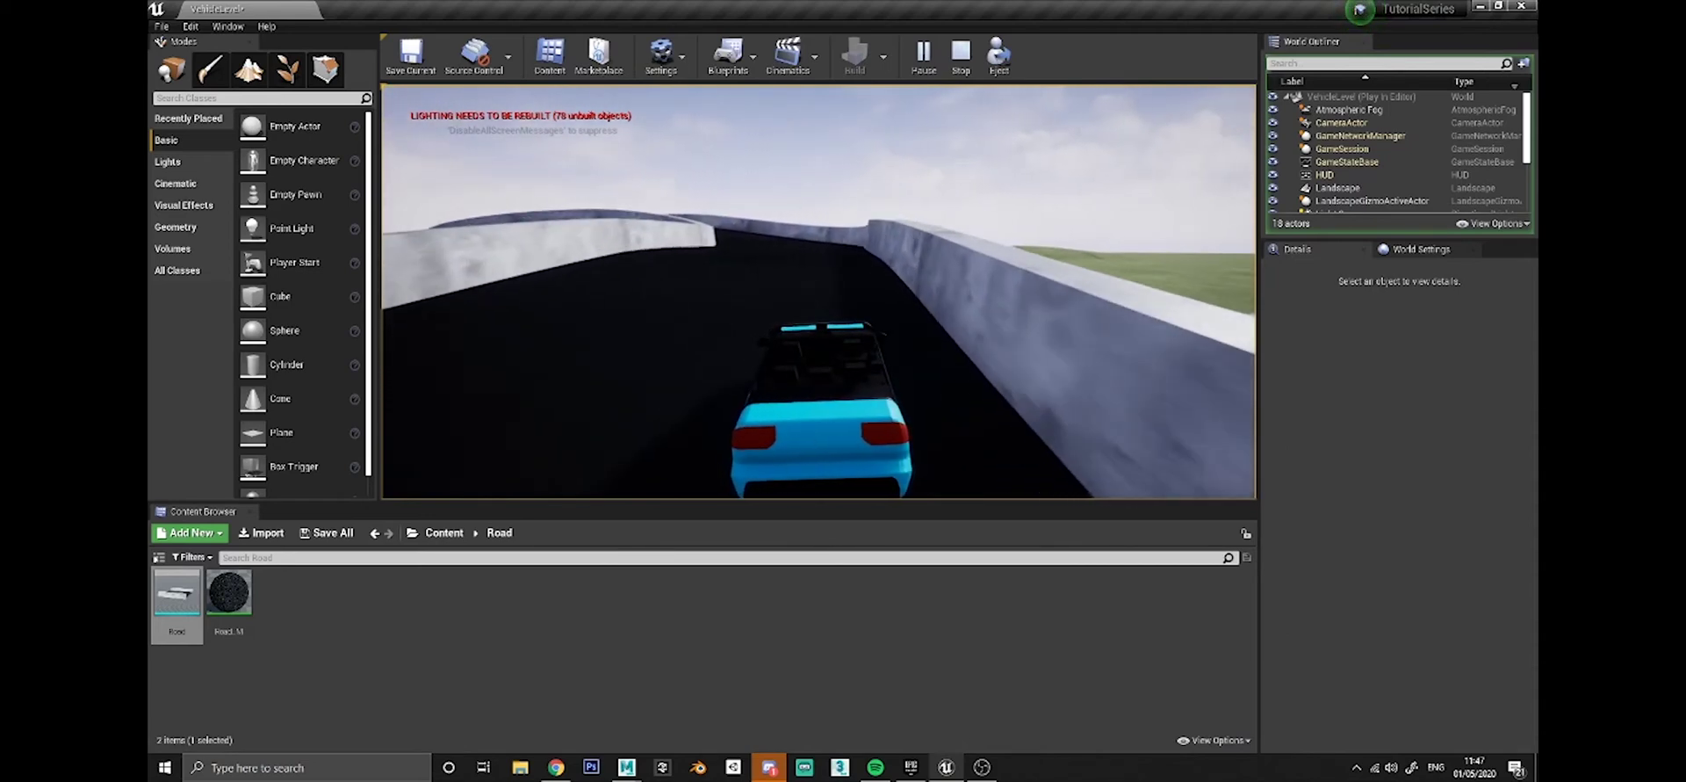
{"action": "key", "text": "a"}
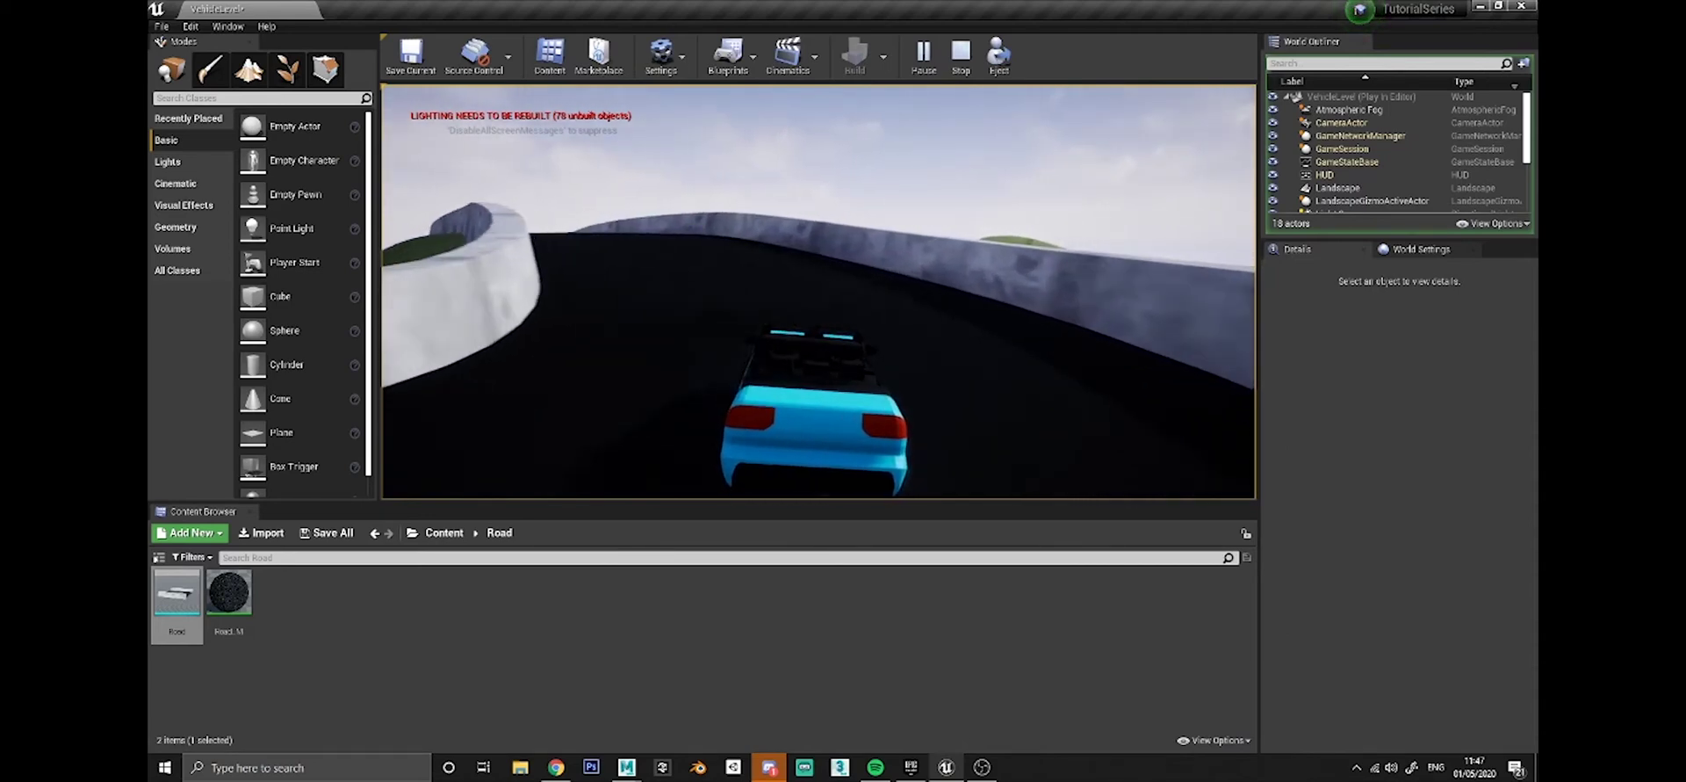
{"action": "key", "text": "d"}
{"action": "key", "text": "d"}
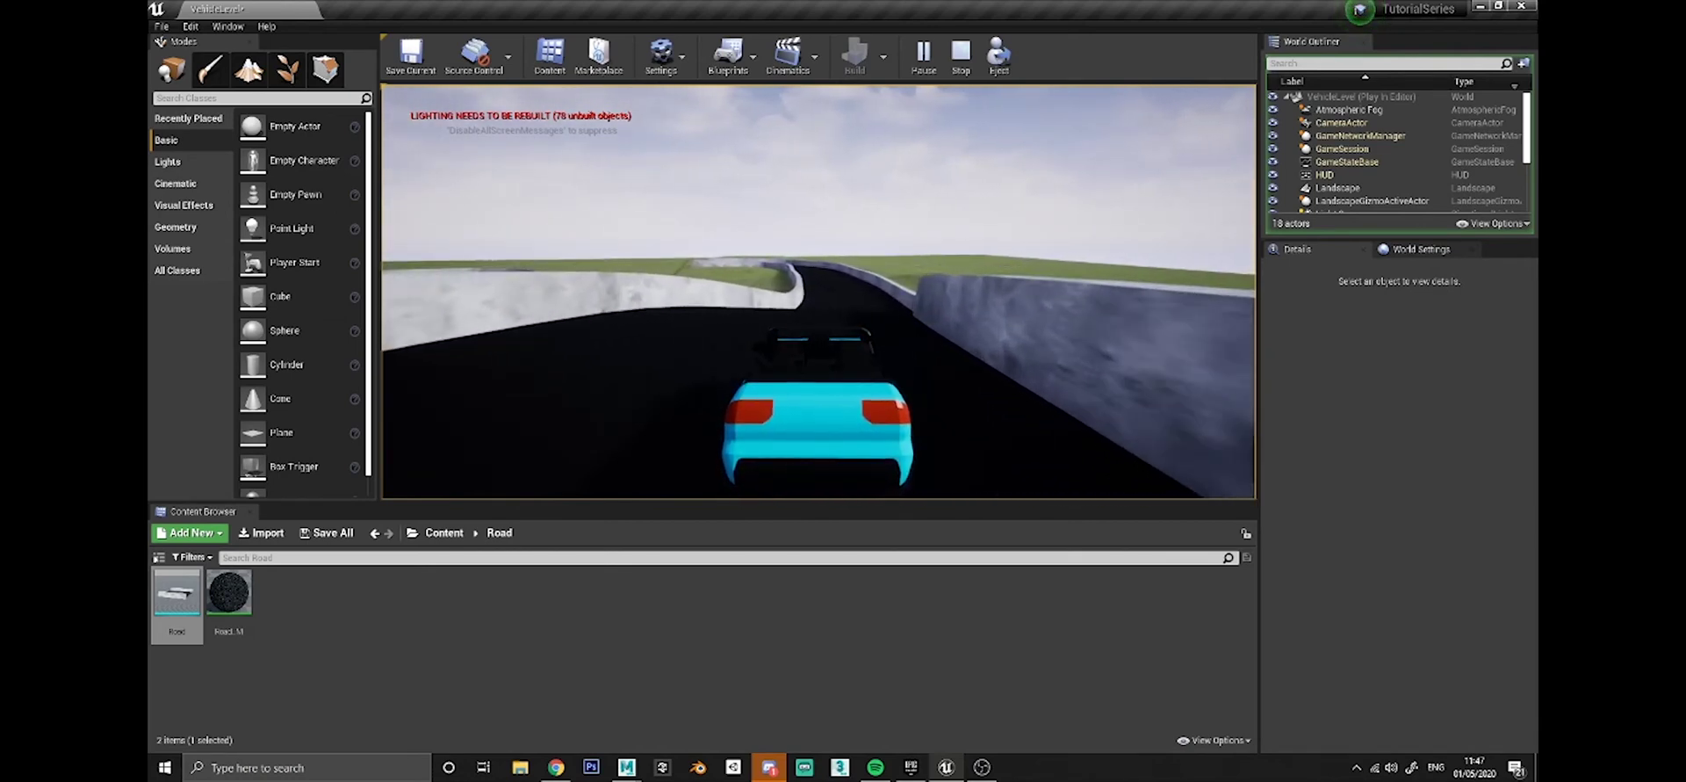
{"action": "key", "text": "w"}
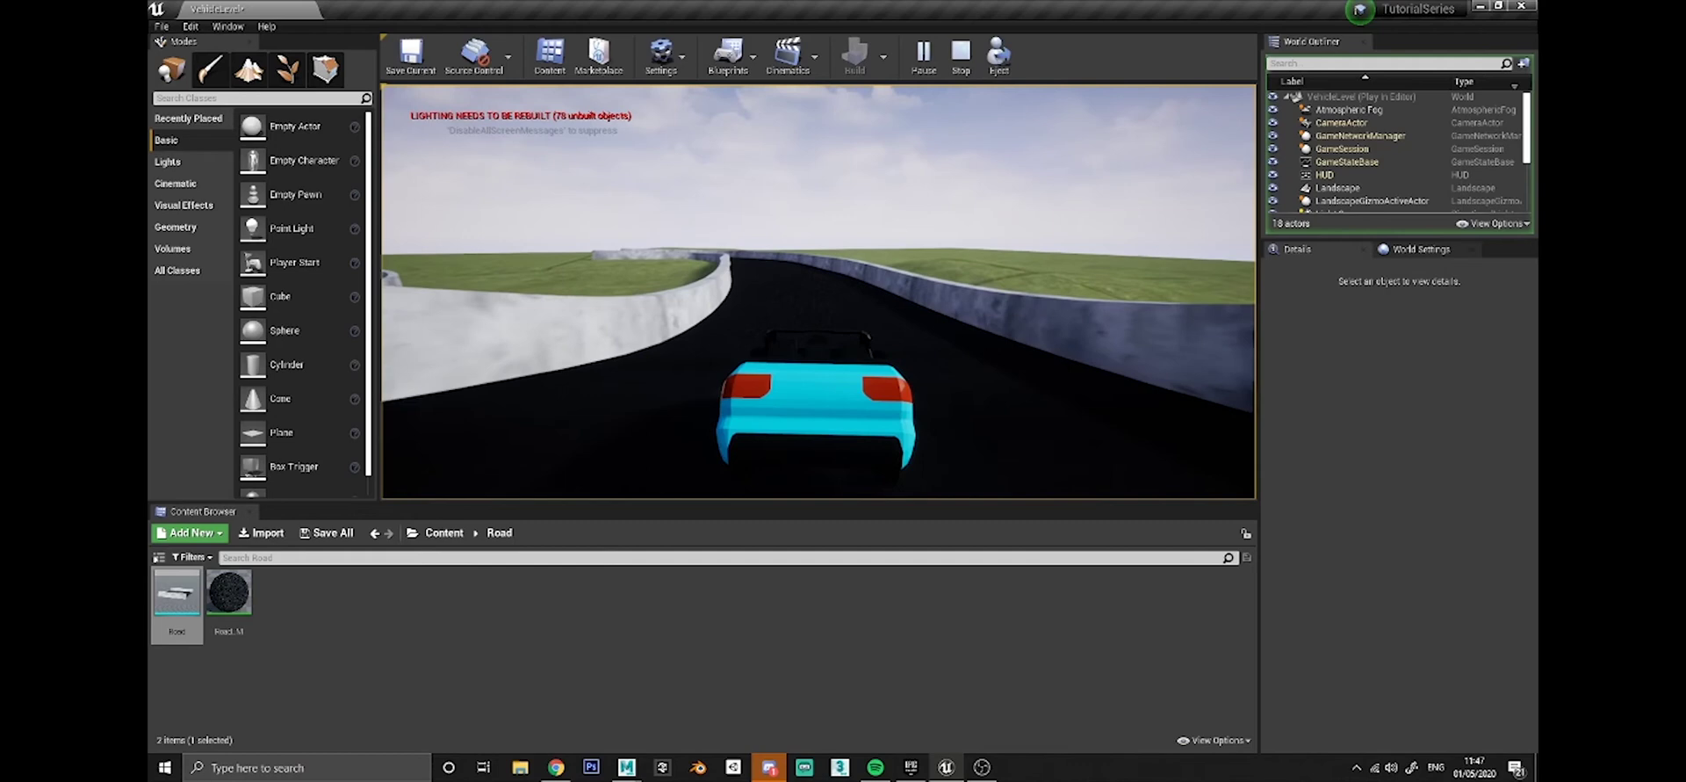
{"action": "key", "text": "w"}
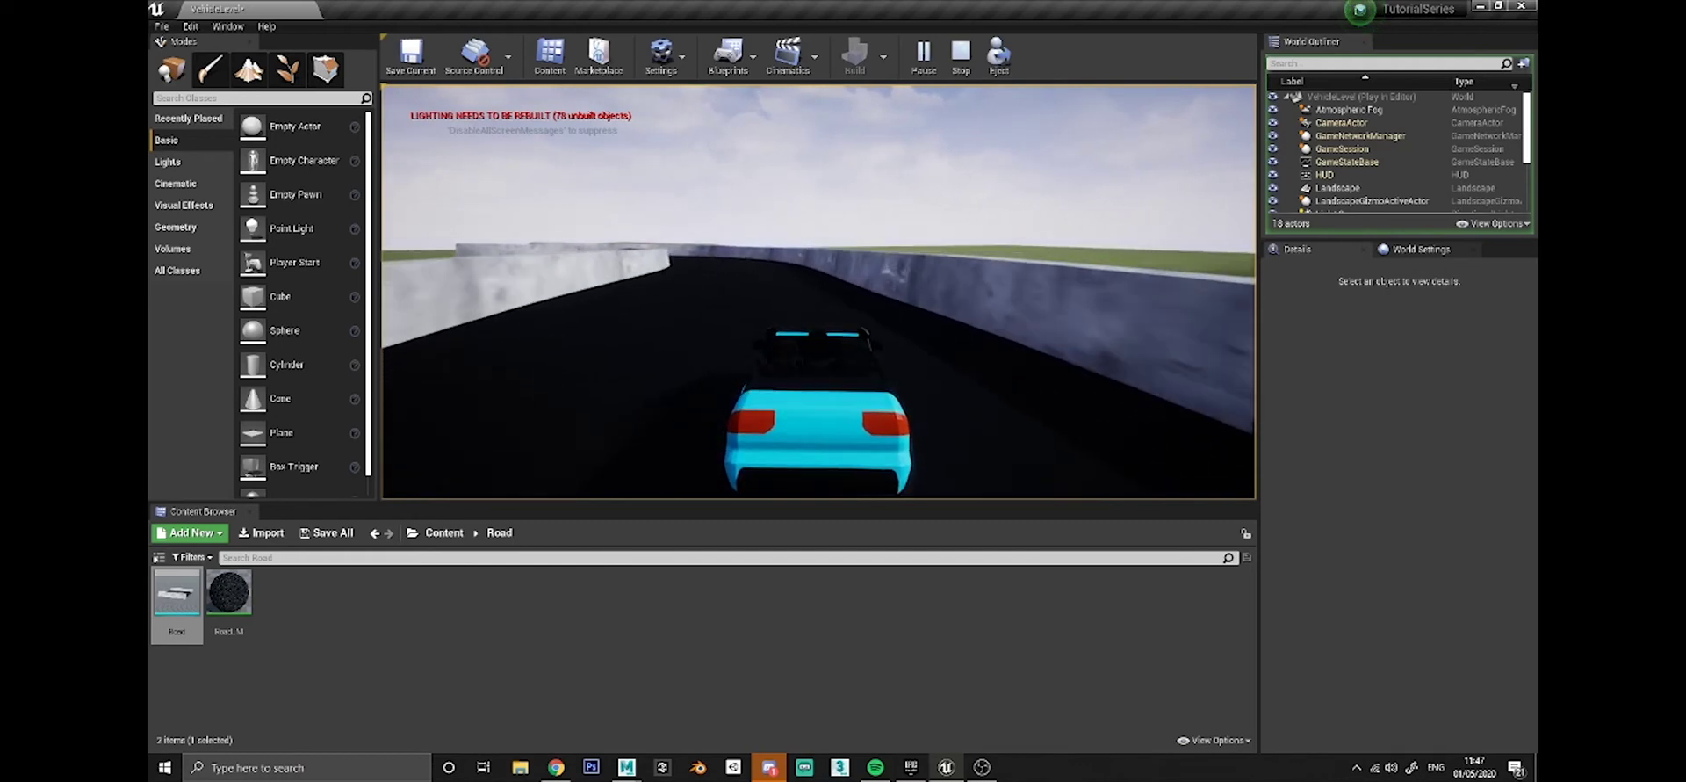
{"action": "key", "text": "w"}
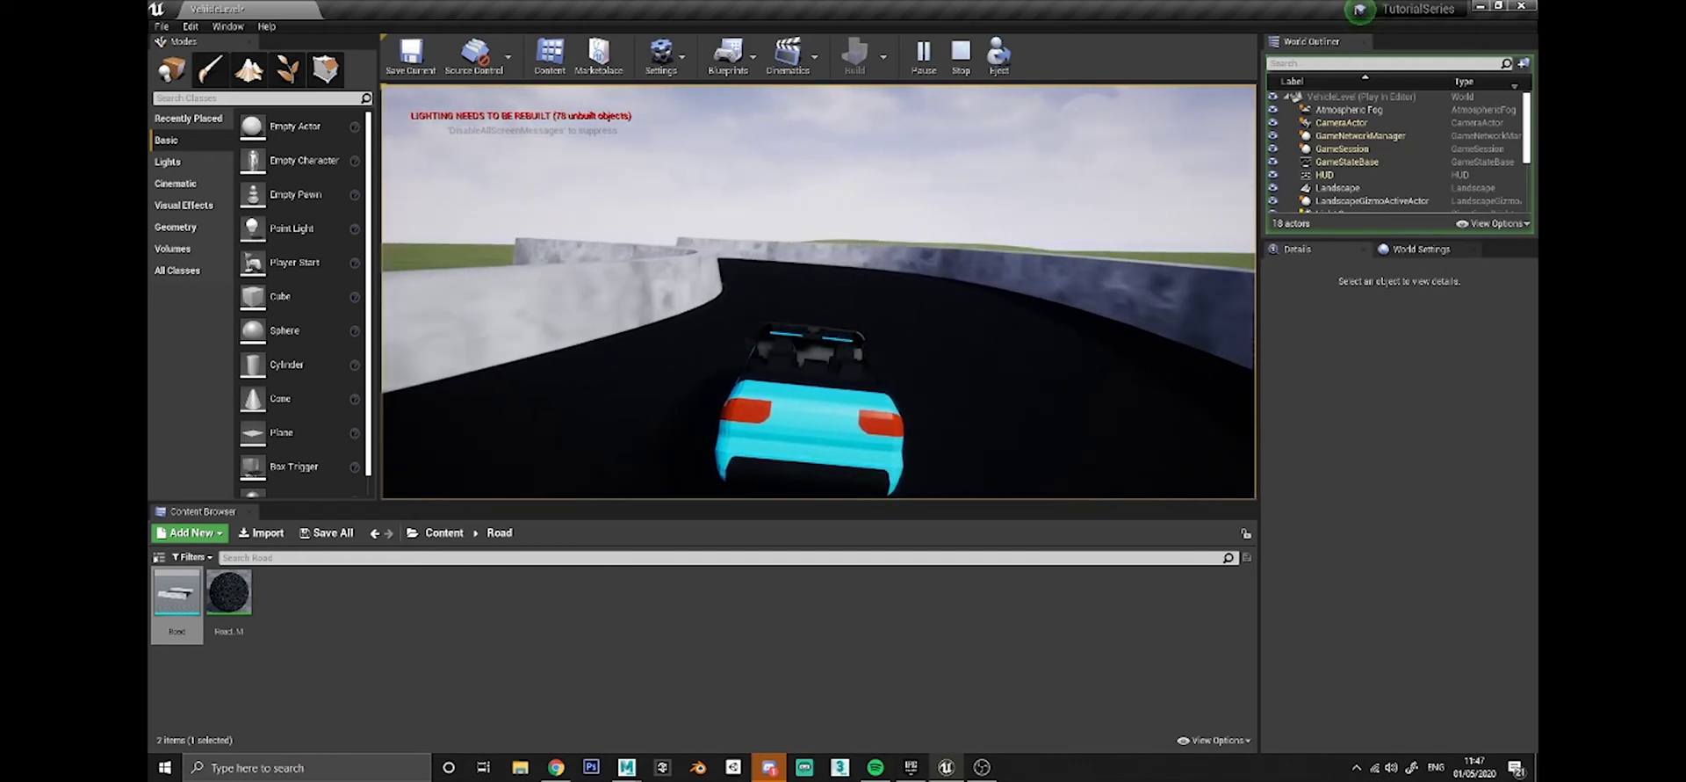
{"action": "key", "text": "w"}
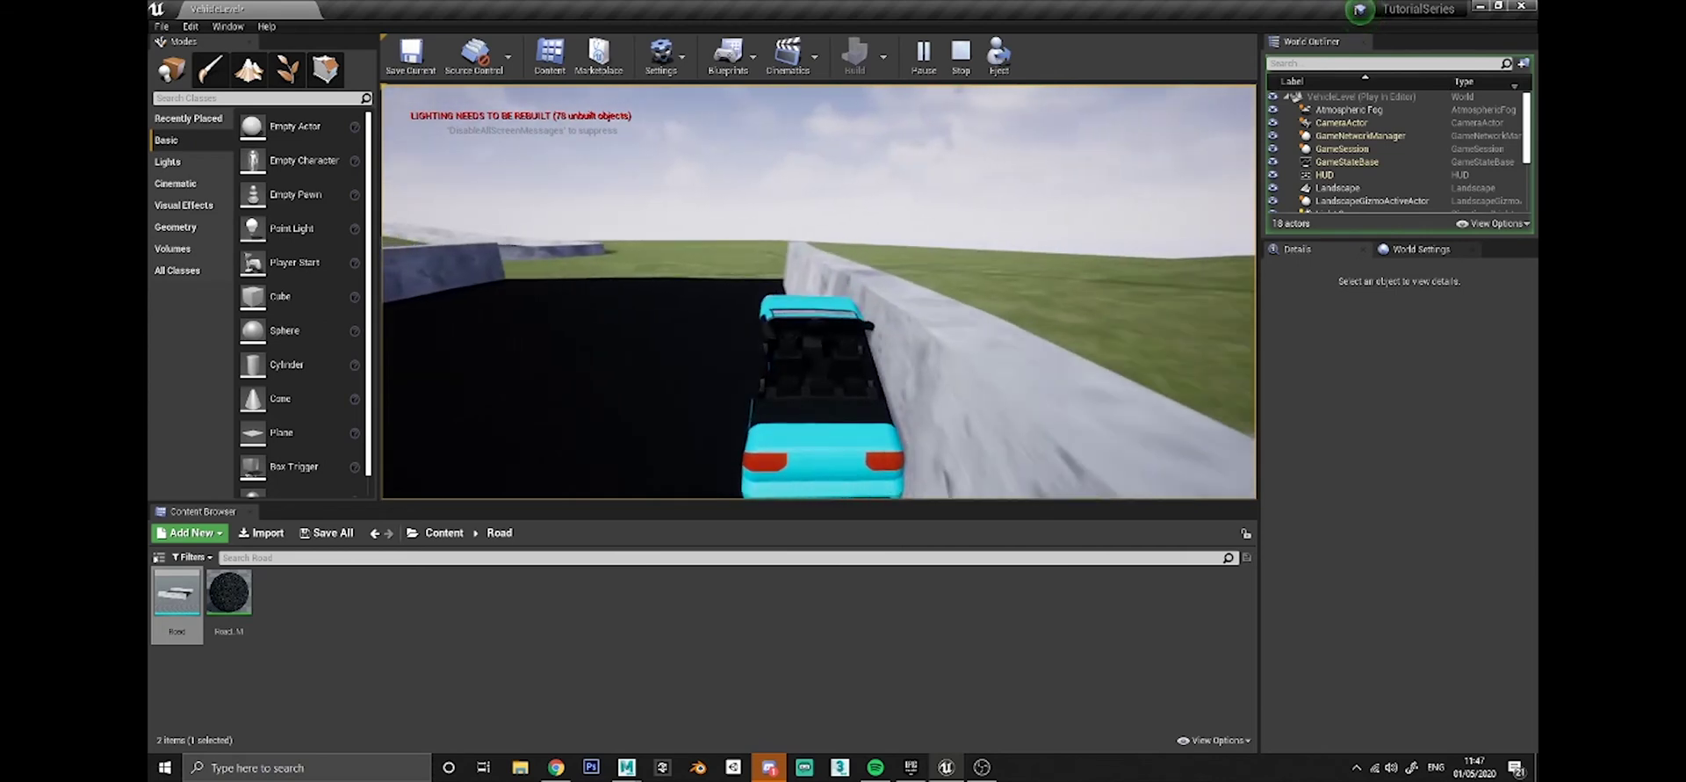
{"action": "key", "text": "w"}
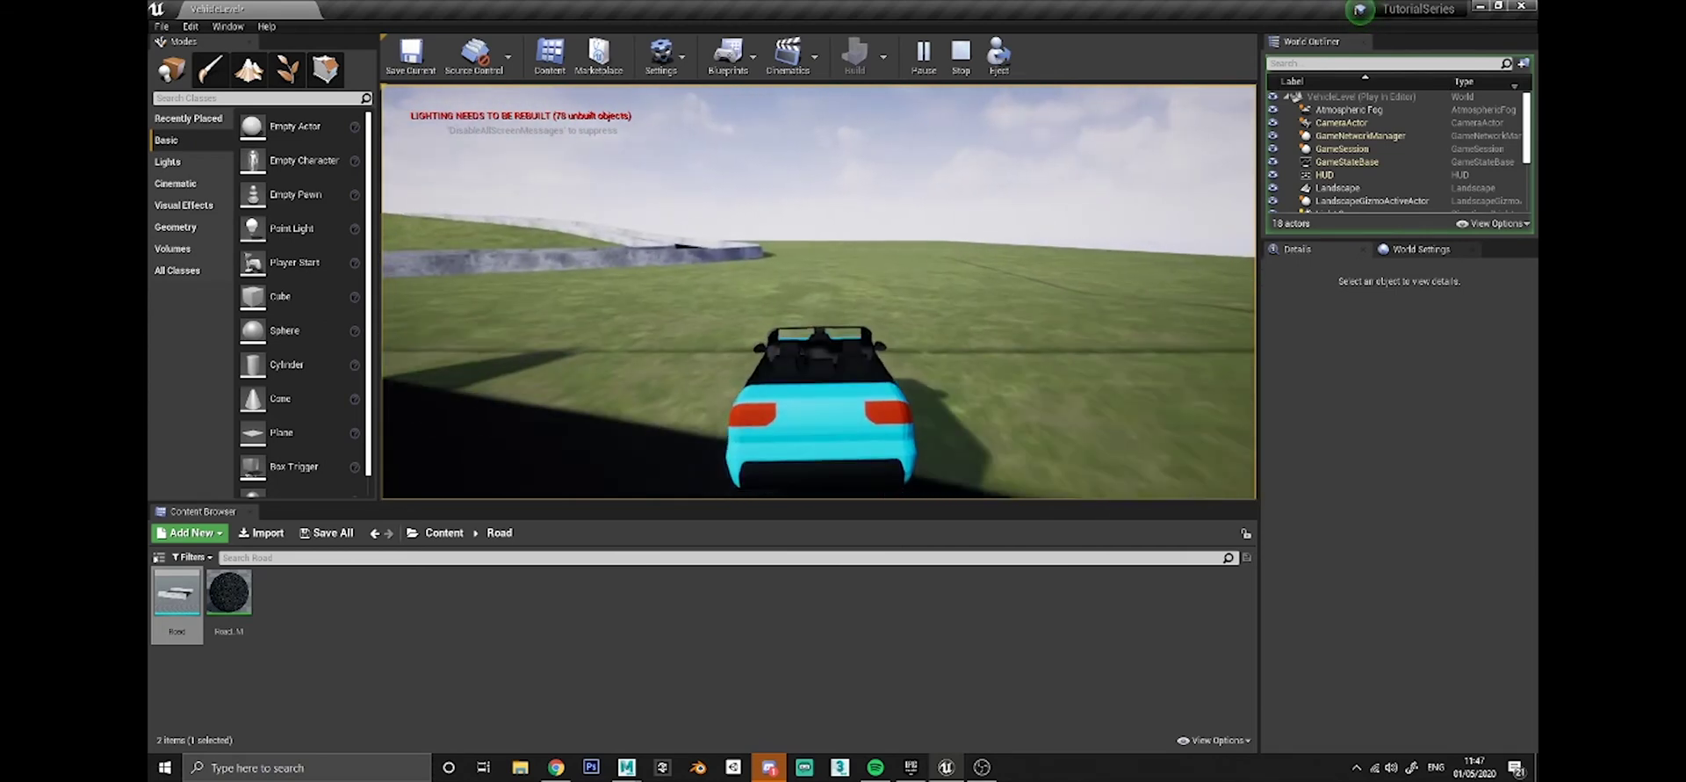
{"action": "key", "text": "Escape"}
Switch to Landscape mode and return to editing the road's splines with the Manage tools.
{"action": "key", "text": "s"}
{"action": "right_click_drag", "start_coordinate": [860, 210], "coordinate": [1036, 268]}
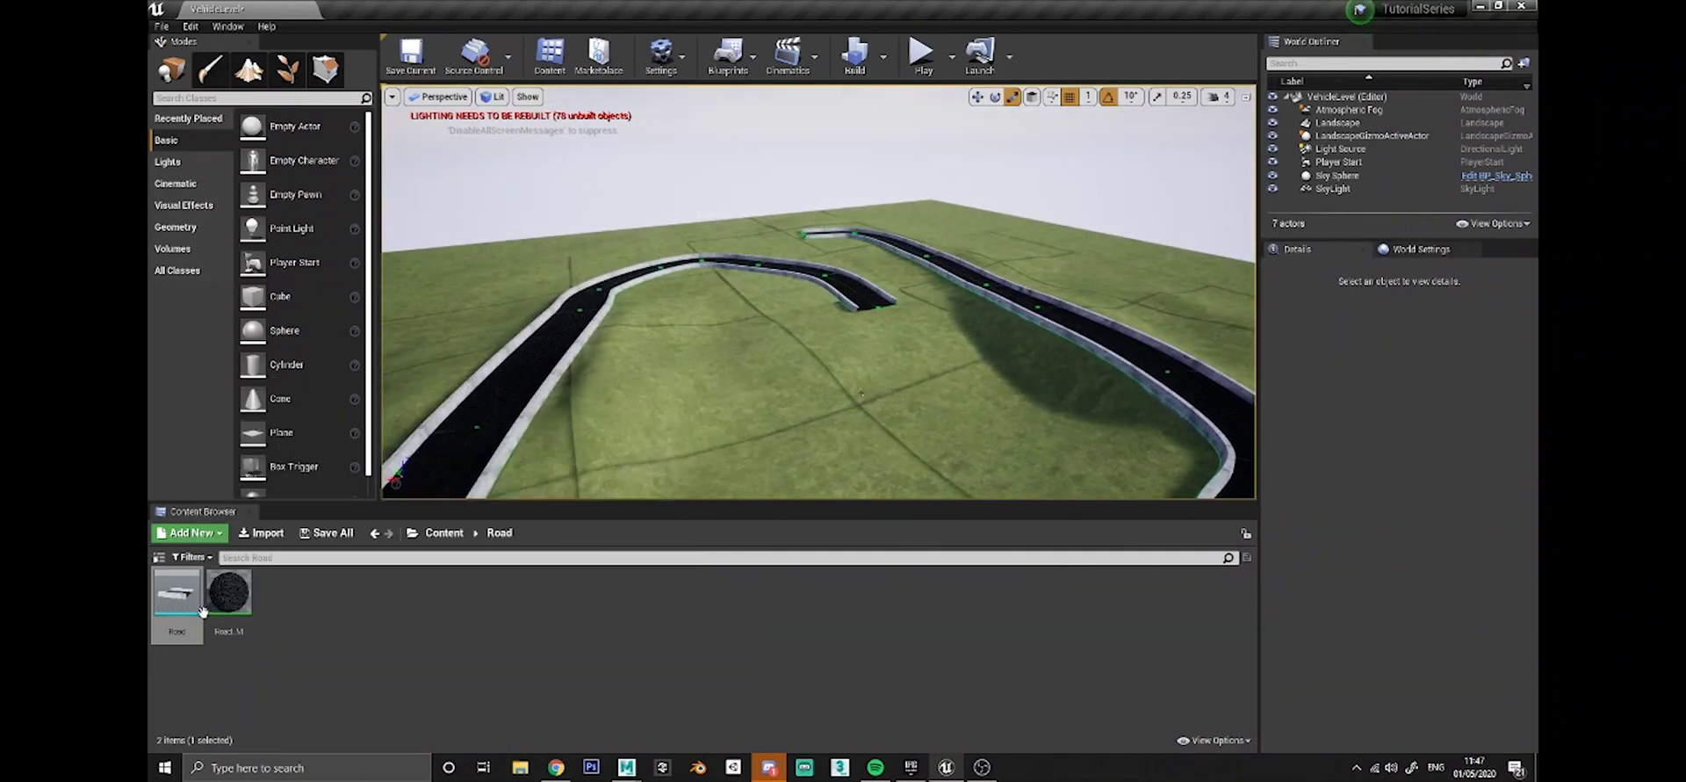
{"action": "key", "text": "w"}
{"action": "right_click_drag", "start_coordinate": [866, 248], "coordinate": [340, 141]}
{"action": "left_click", "coordinate": [249, 70]}
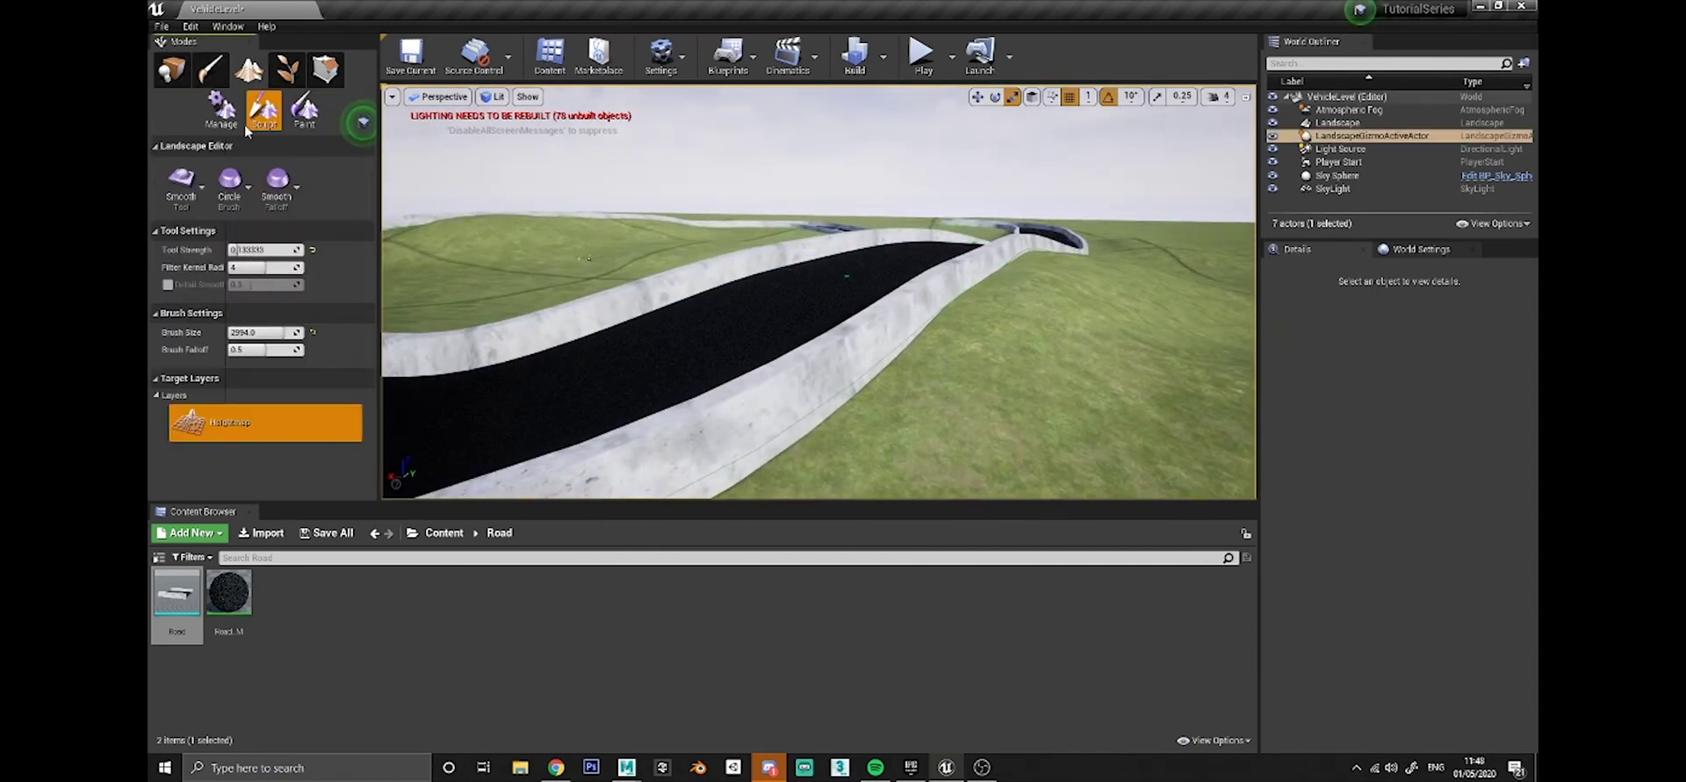
{"action": "left_click", "coordinate": [219, 112]}
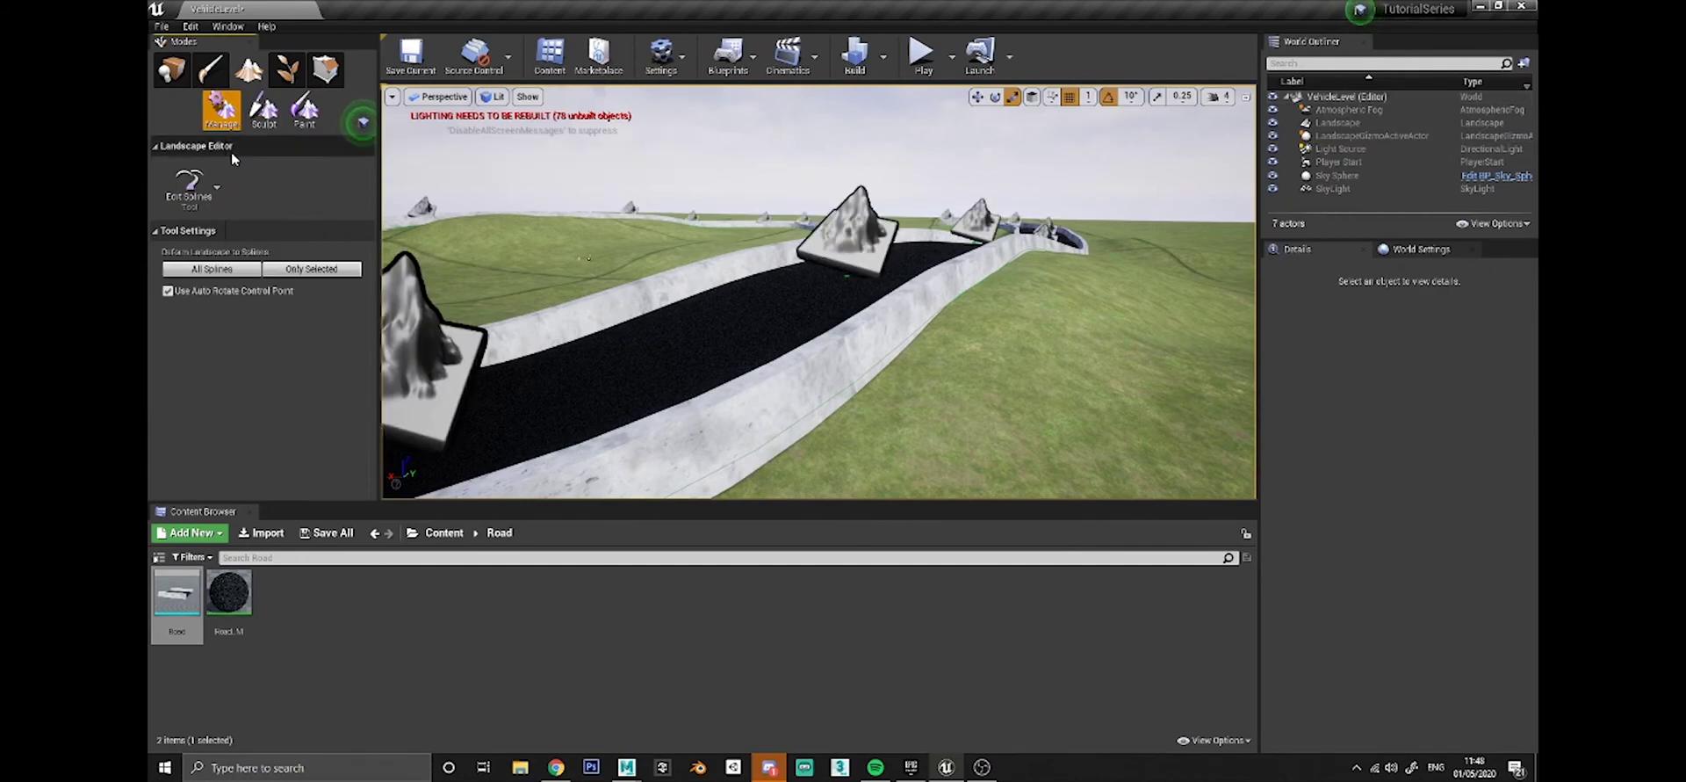
{"action": "right_click_drag", "start_coordinate": [589, 259], "coordinate": [369, 290]}
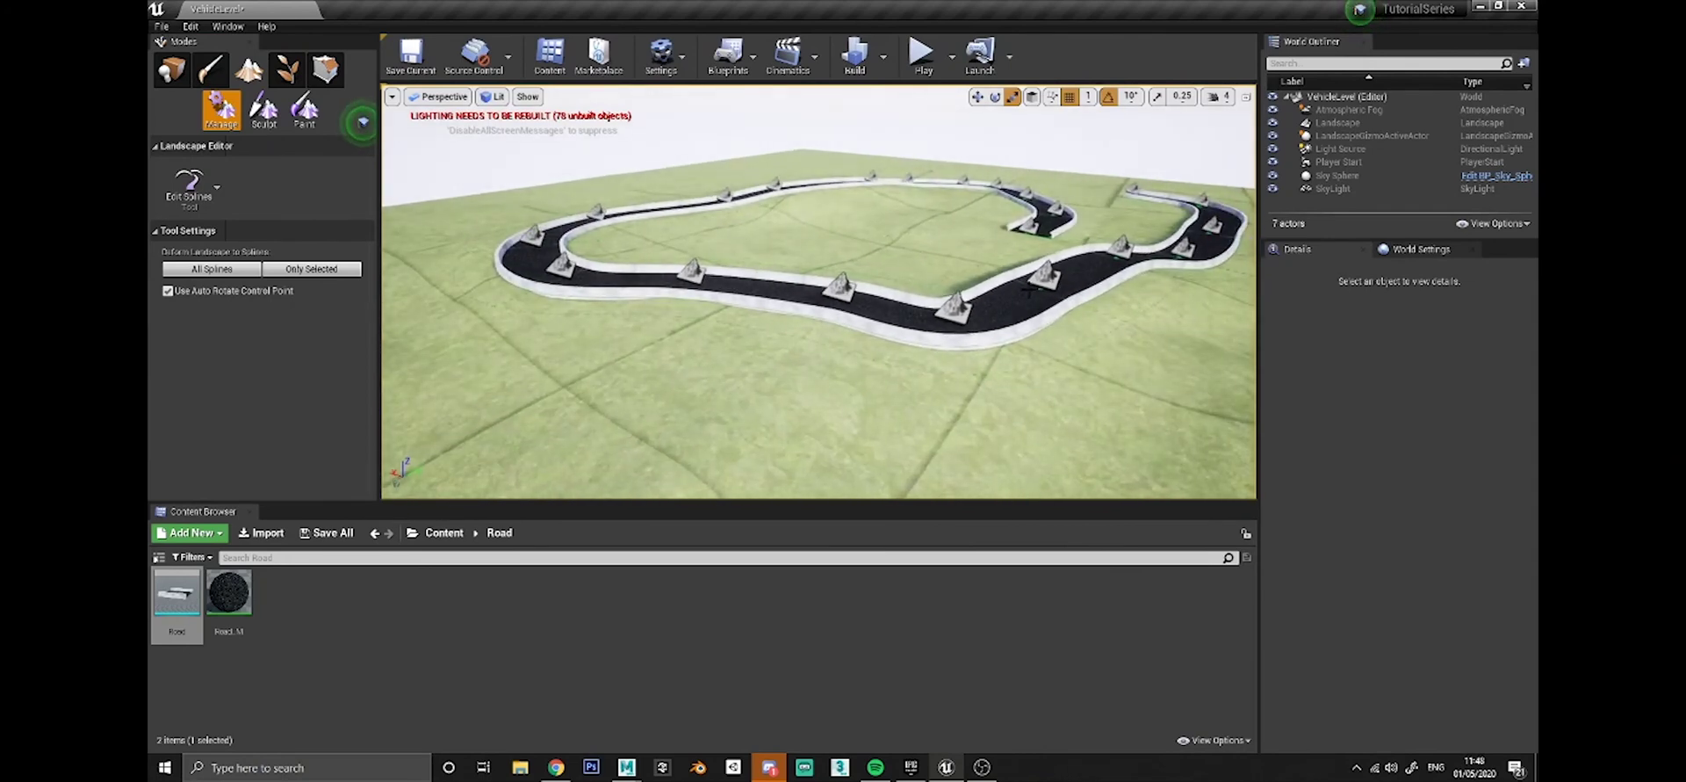
Select three neighbouring spline control points on the near side of the track and raise them well above the terrain.
{"action": "left_click", "coordinate": [955, 310]}
{"action": "left_click", "coordinate": [840, 288], "text": "shift"}
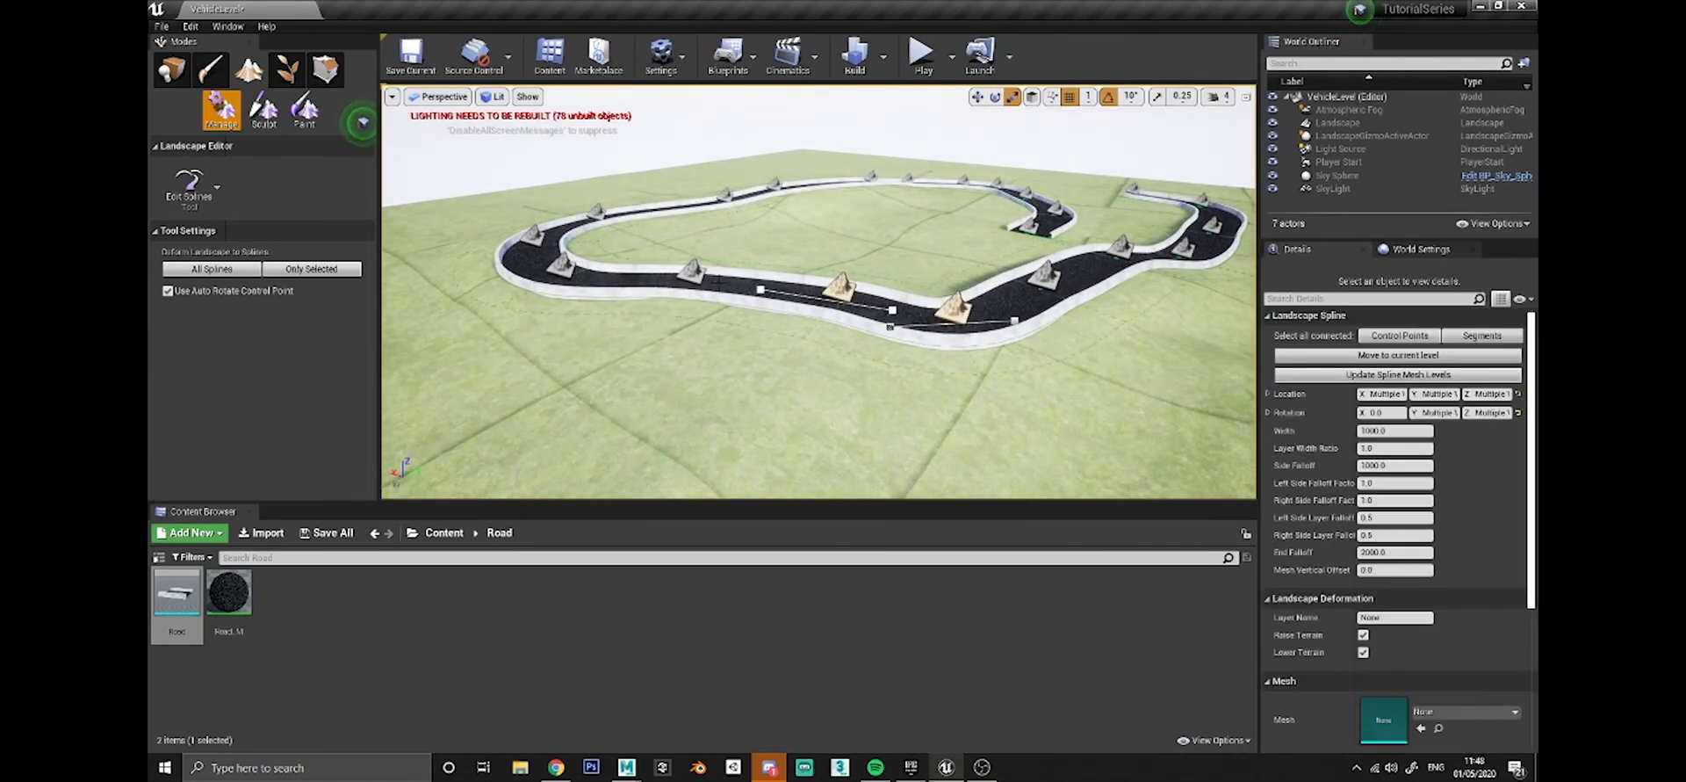
{"action": "key", "text": "w"}
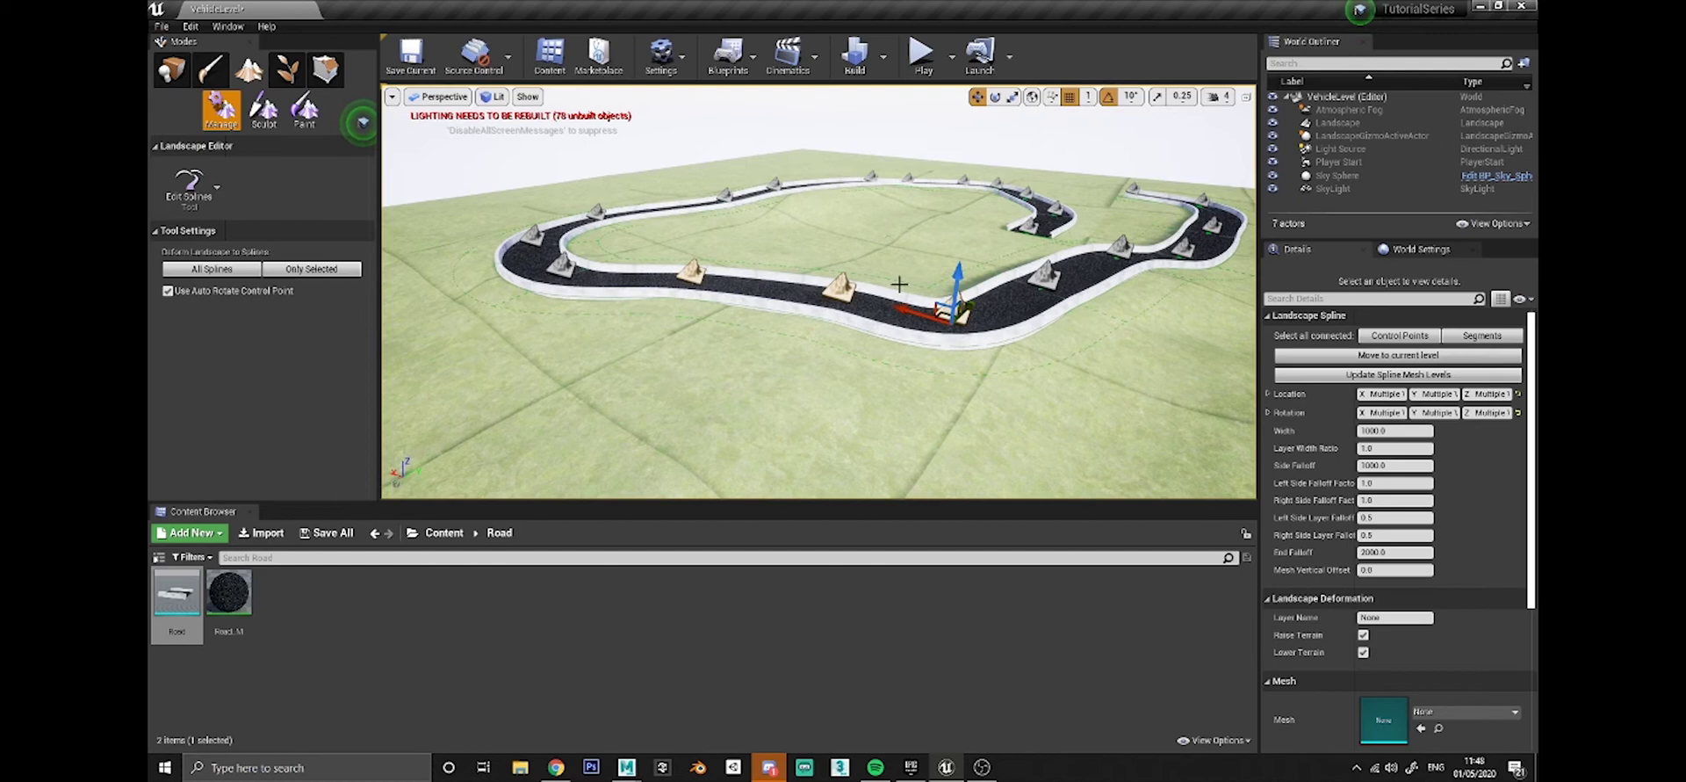
{"action": "left_click_drag", "start_coordinate": [956, 277], "coordinate": [967, 210]}
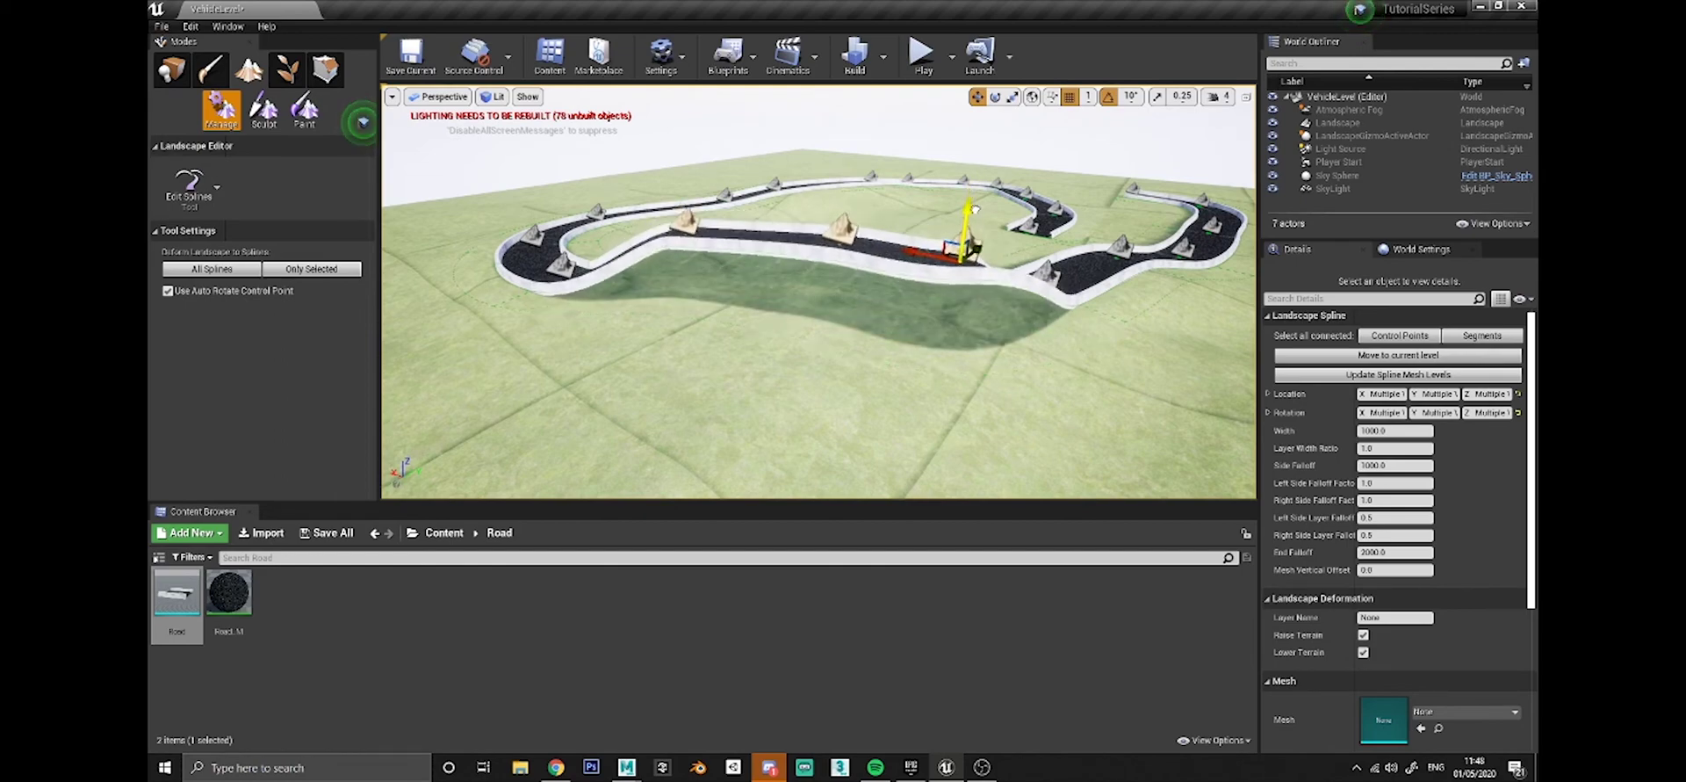
Try to deform the landscape to fit only the three raised control points.
{"action": "right_click_drag", "start_coordinate": [967, 210], "coordinate": [1021, 216]}
{"action": "key", "text": "w"}
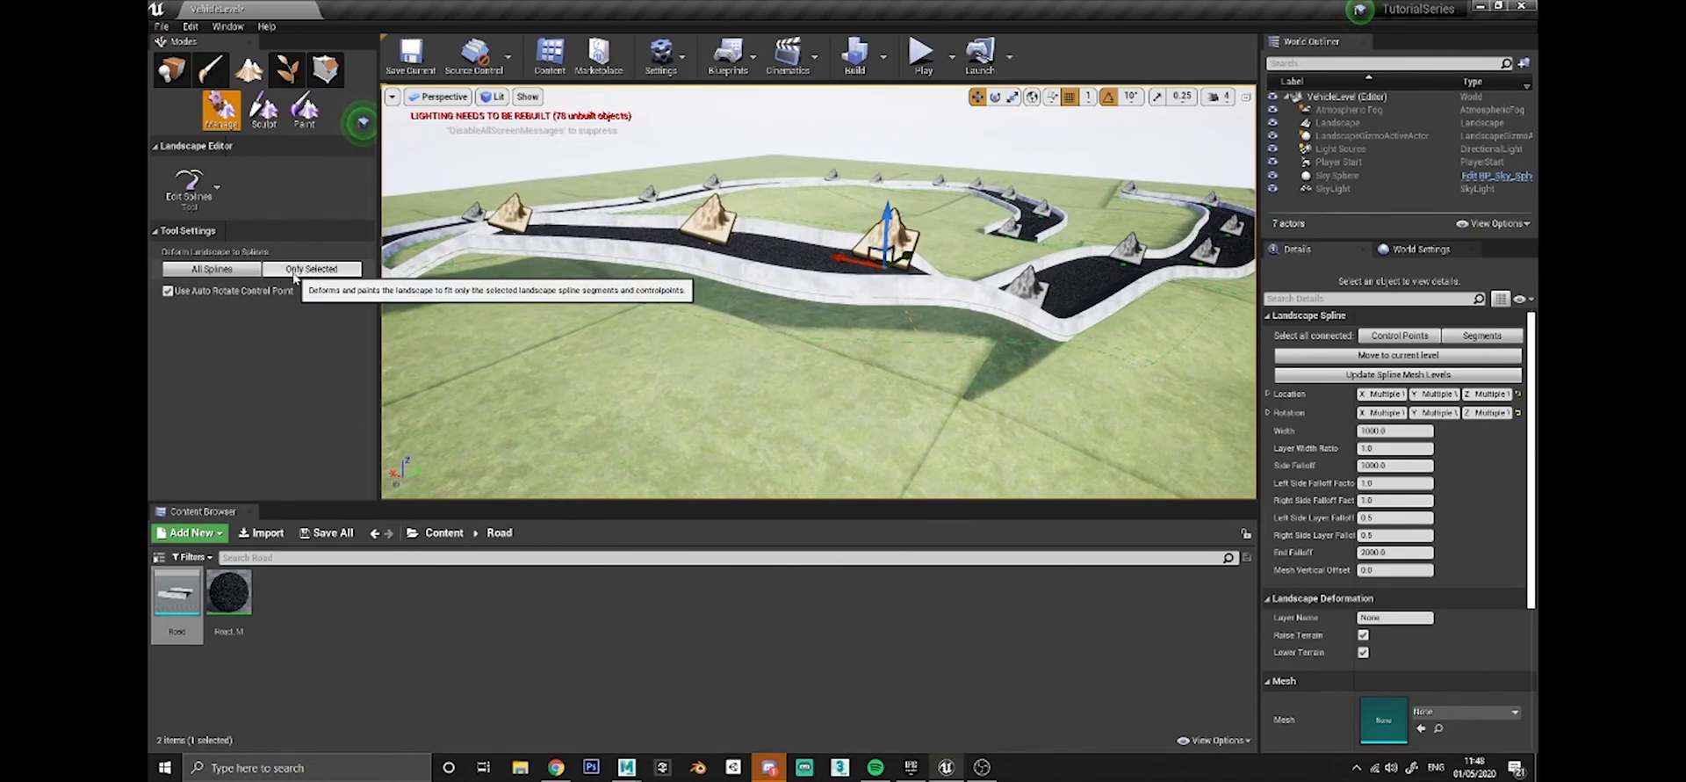
{"action": "mouse_move", "coordinate": [668, 303]}
{"action": "right_mouse_down"}
{"action": "mouse_move", "coordinate": [683, 289]}
{"action": "mouse_move", "coordinate": [640, 267]}
{"action": "mouse_move", "coordinate": [668, 290]}
{"action": "right_mouse_up"}
{"action": "key", "text": "q"}
{"action": "key", "text": "e"}
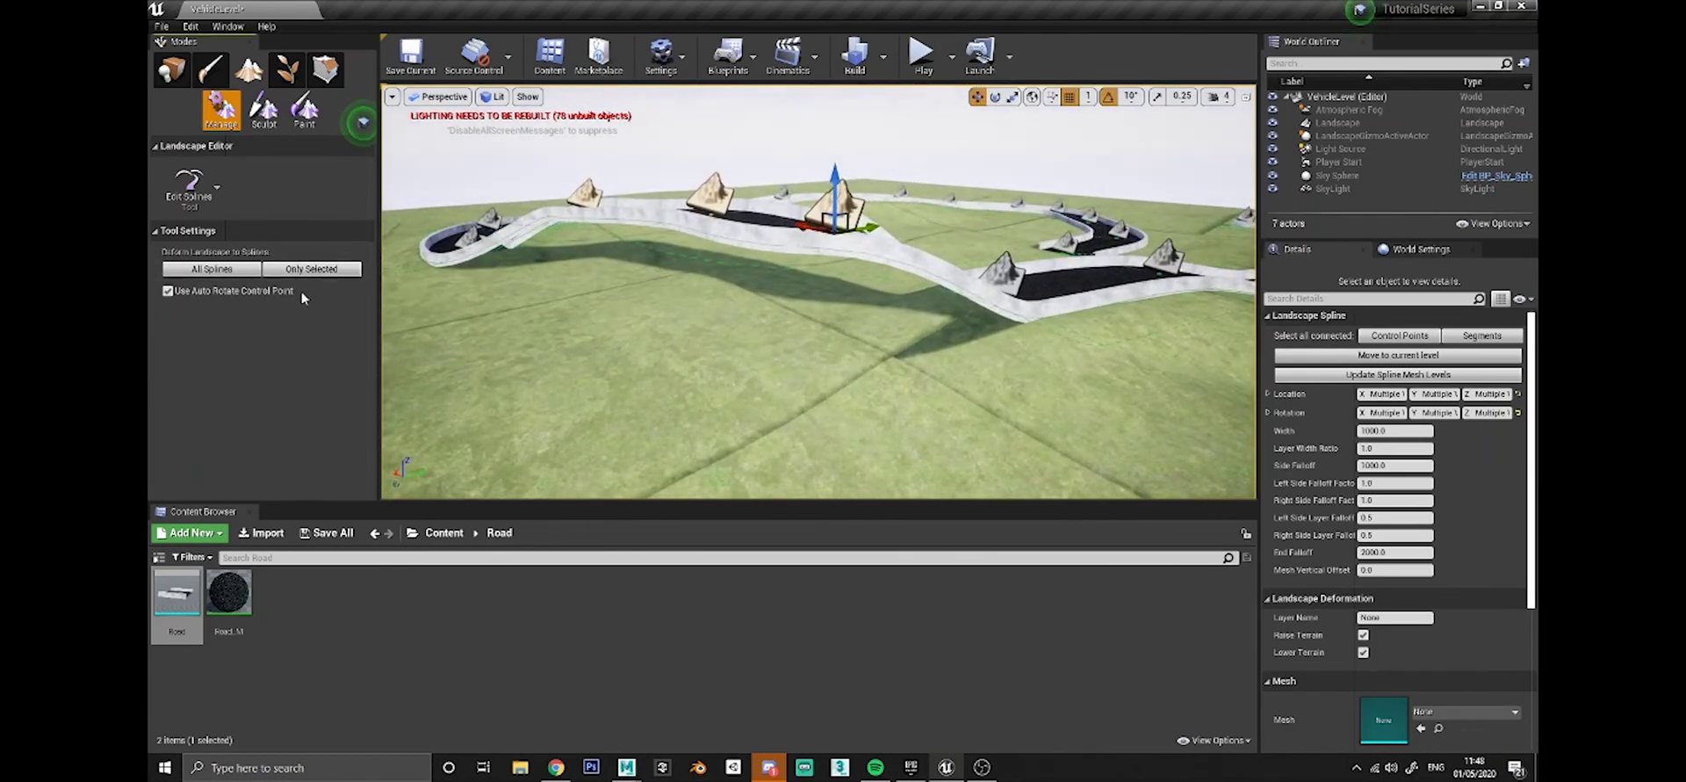
{"action": "left_click", "coordinate": [300, 268]}
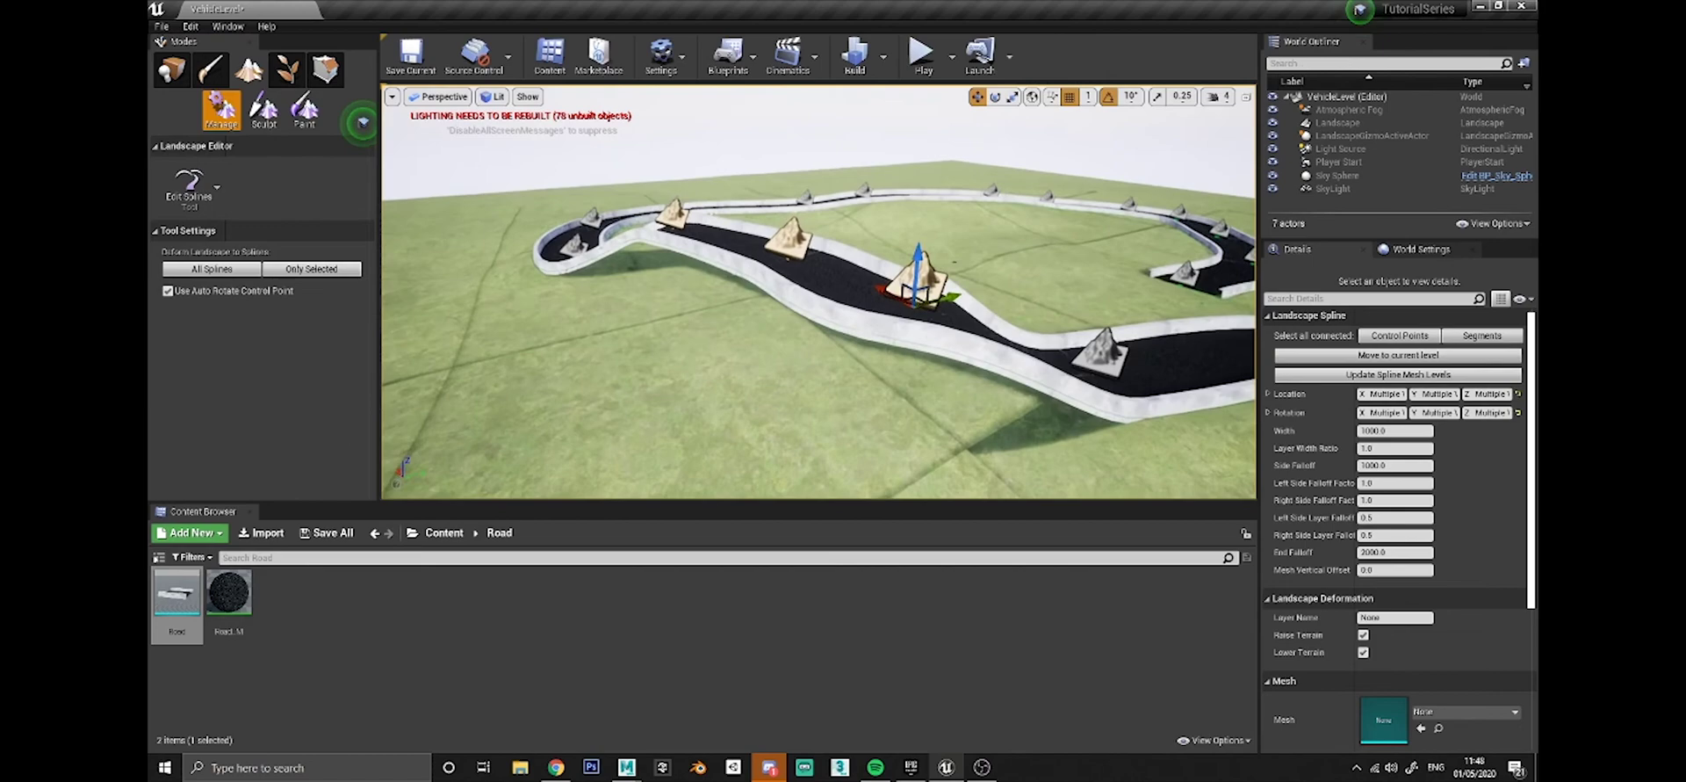
Select all connected spline segments, deform the landscape to only the selected splines, and undo that deformation.
{"action": "left_click", "coordinate": [1481, 335]}
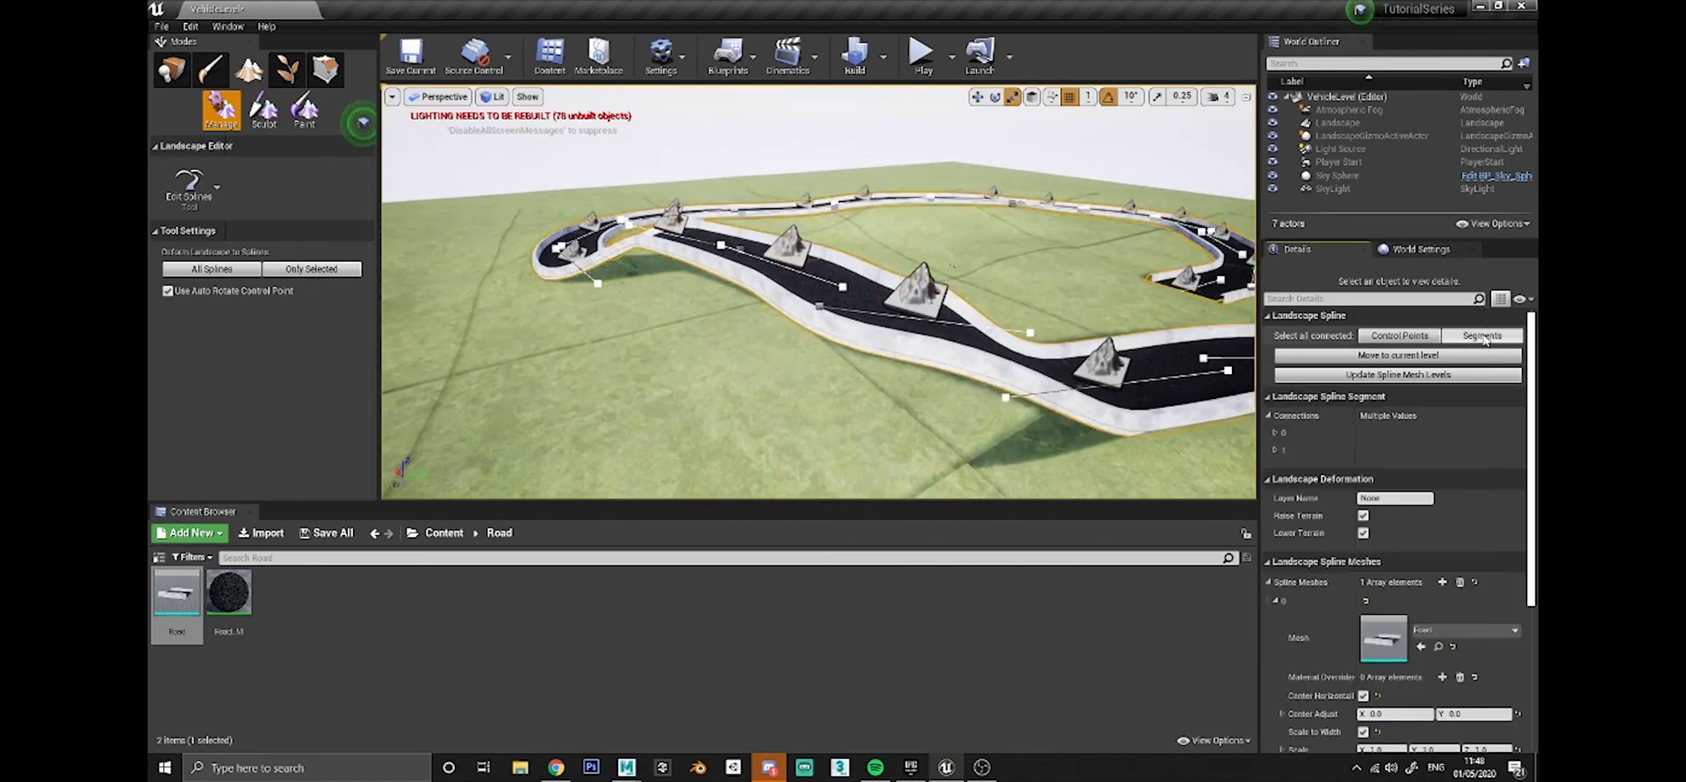
{"action": "left_click", "coordinate": [295, 272]}
{"action": "right_click_drag", "start_coordinate": [719, 392], "coordinate": [720, 392]}
{"action": "key", "text": "ctrl+z"}
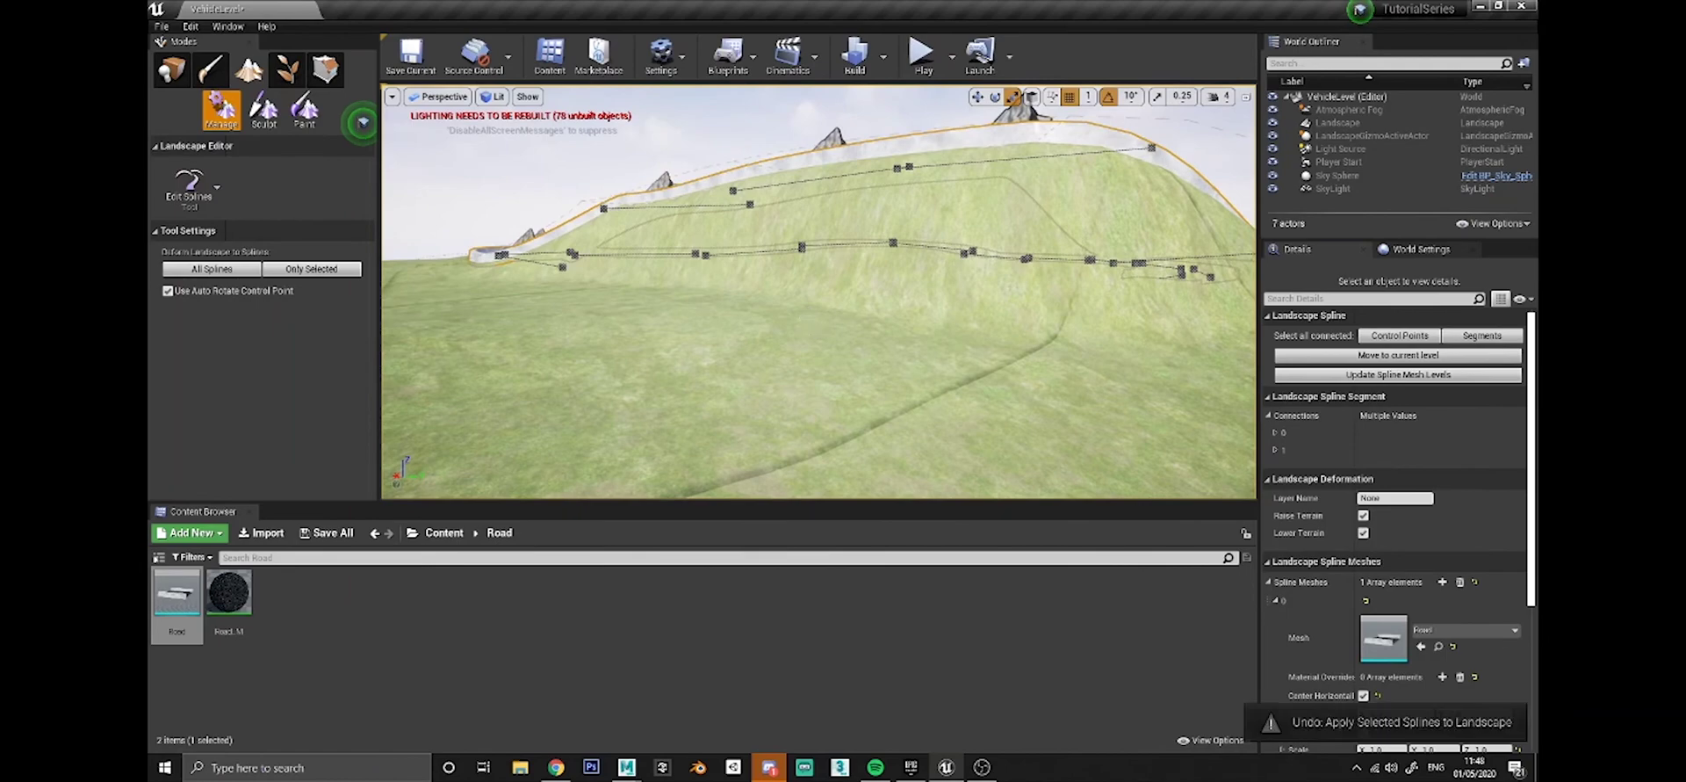
{"action": "right_click_drag", "start_coordinate": [810, 317], "coordinate": [810, 311]}
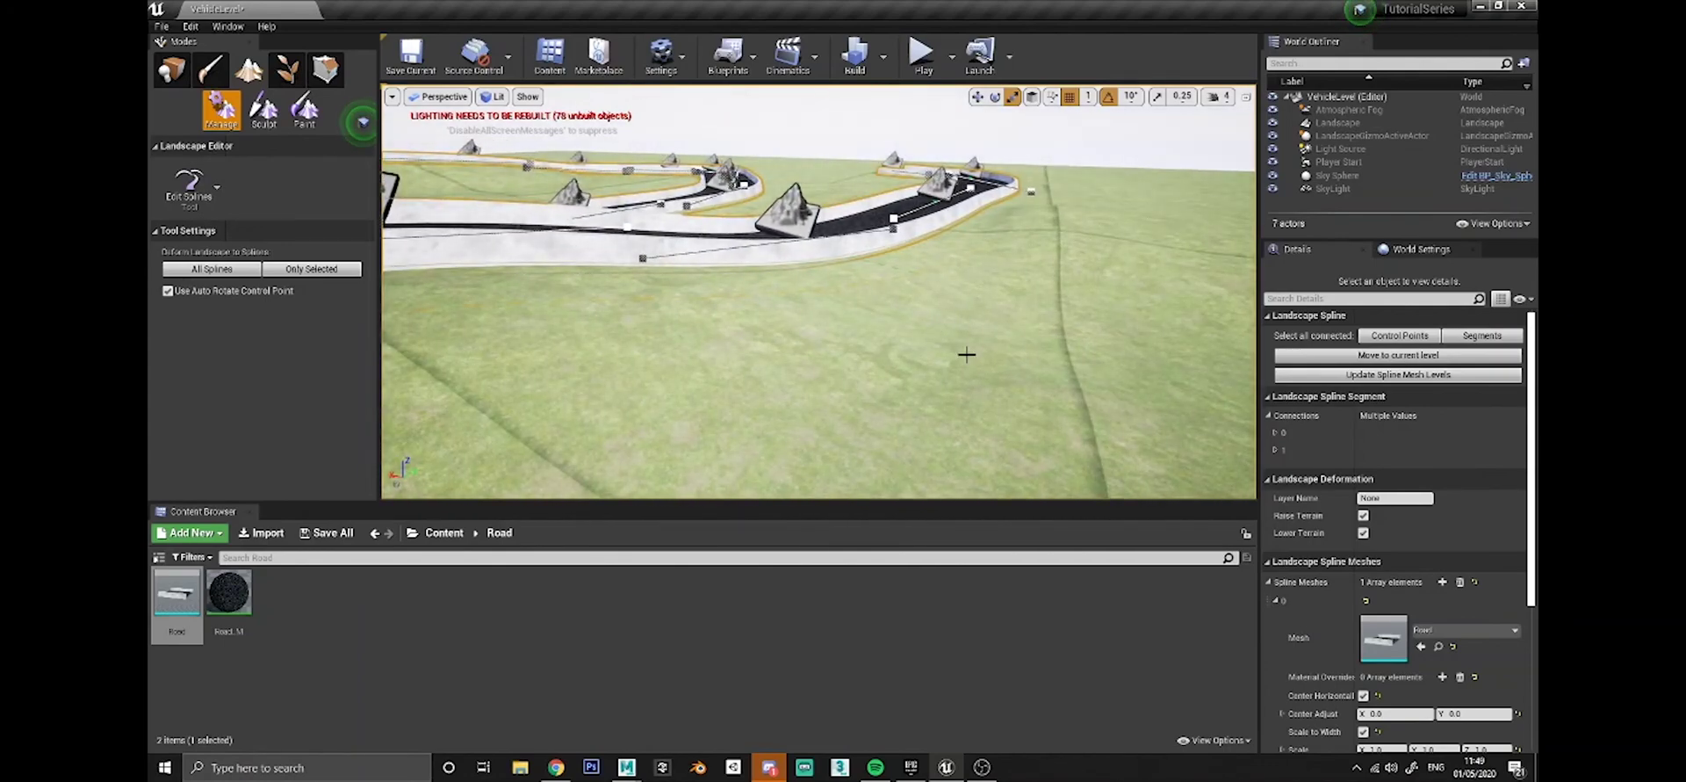
{"action": "mouse_move", "coordinate": [1091, 286]}
{"action": "right_mouse_down"}
{"action": "mouse_move", "coordinate": [1146, 314]}
{"action": "mouse_move", "coordinate": [1076, 303]}
{"action": "mouse_move", "coordinate": [1086, 290]}
{"action": "right_mouse_up"}
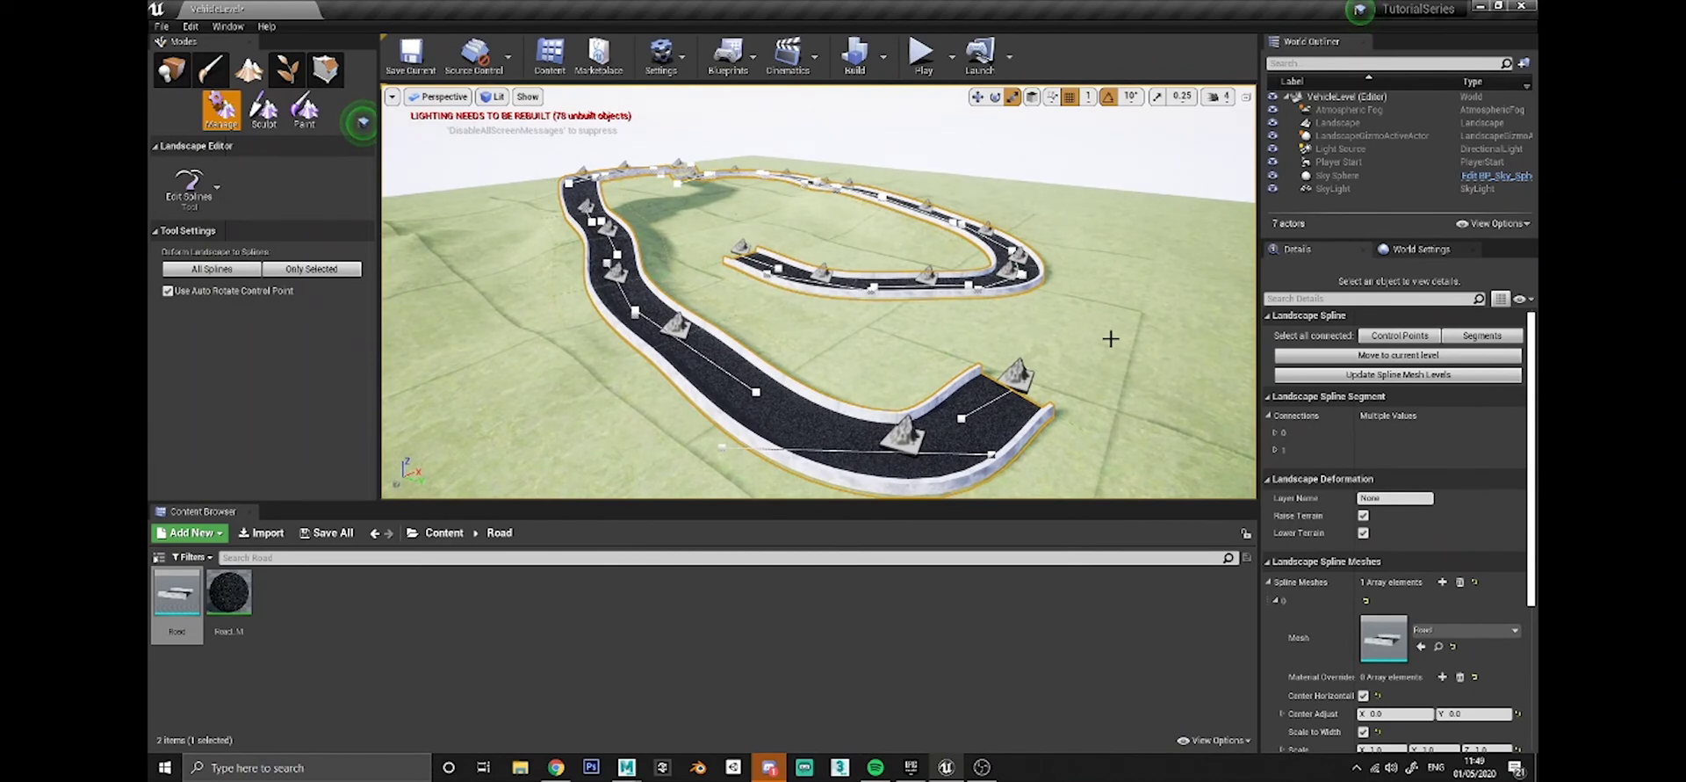
{"action": "right_click_drag", "start_coordinate": [1106, 335], "coordinate": [1076, 365]}
{"action": "right_click_drag", "start_coordinate": [856, 275], "coordinate": [681, 216]}
{"action": "right_click_drag", "start_coordinate": [853, 205], "coordinate": [850, 147]}
{"action": "mouse_move", "coordinate": [853, 279]}
{"action": "right_mouse_down"}
{"action": "mouse_move", "coordinate": [869, 304]}
{"action": "mouse_move", "coordinate": [852, 280]}
{"action": "right_mouse_up"}
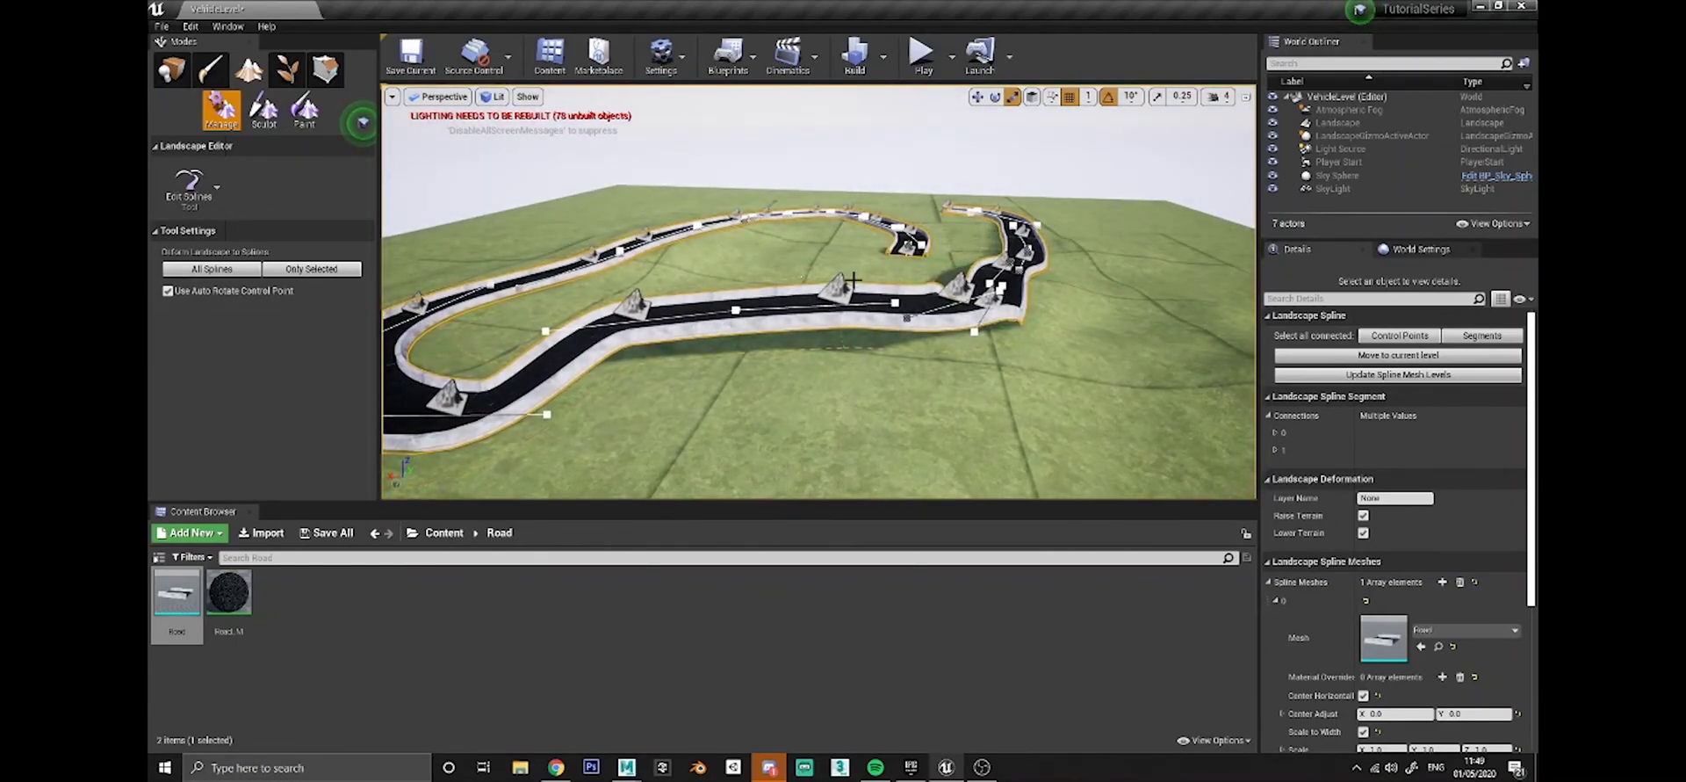